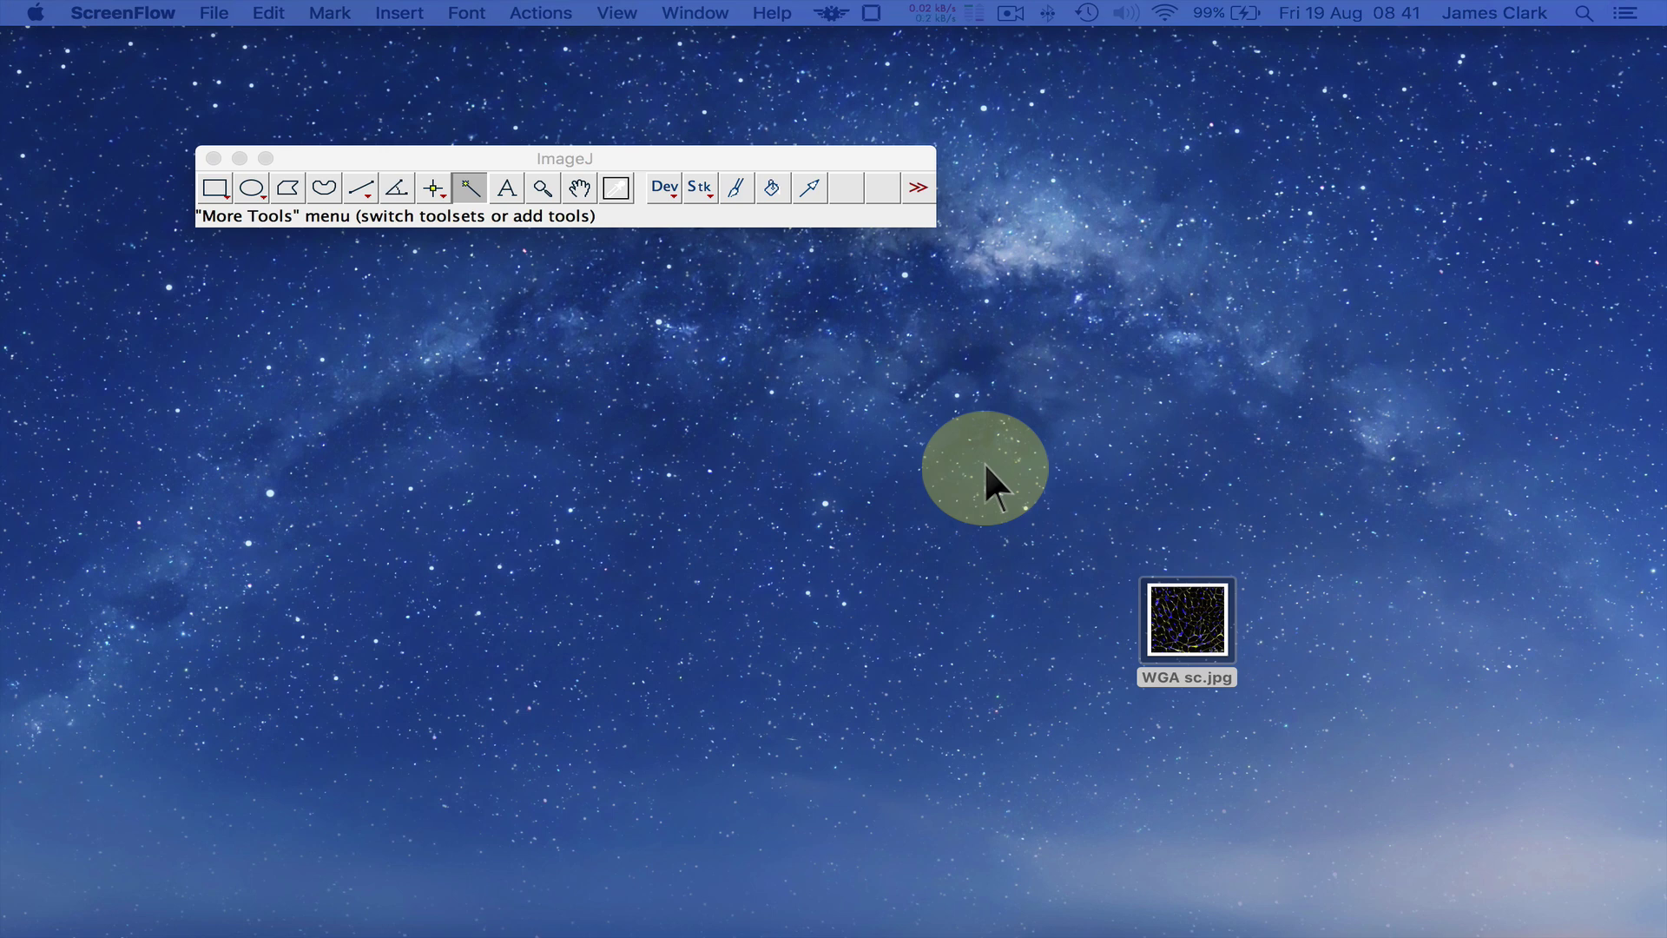
Step: Make ImageJ the active application by selecting its toolbar window
click(394, 156)
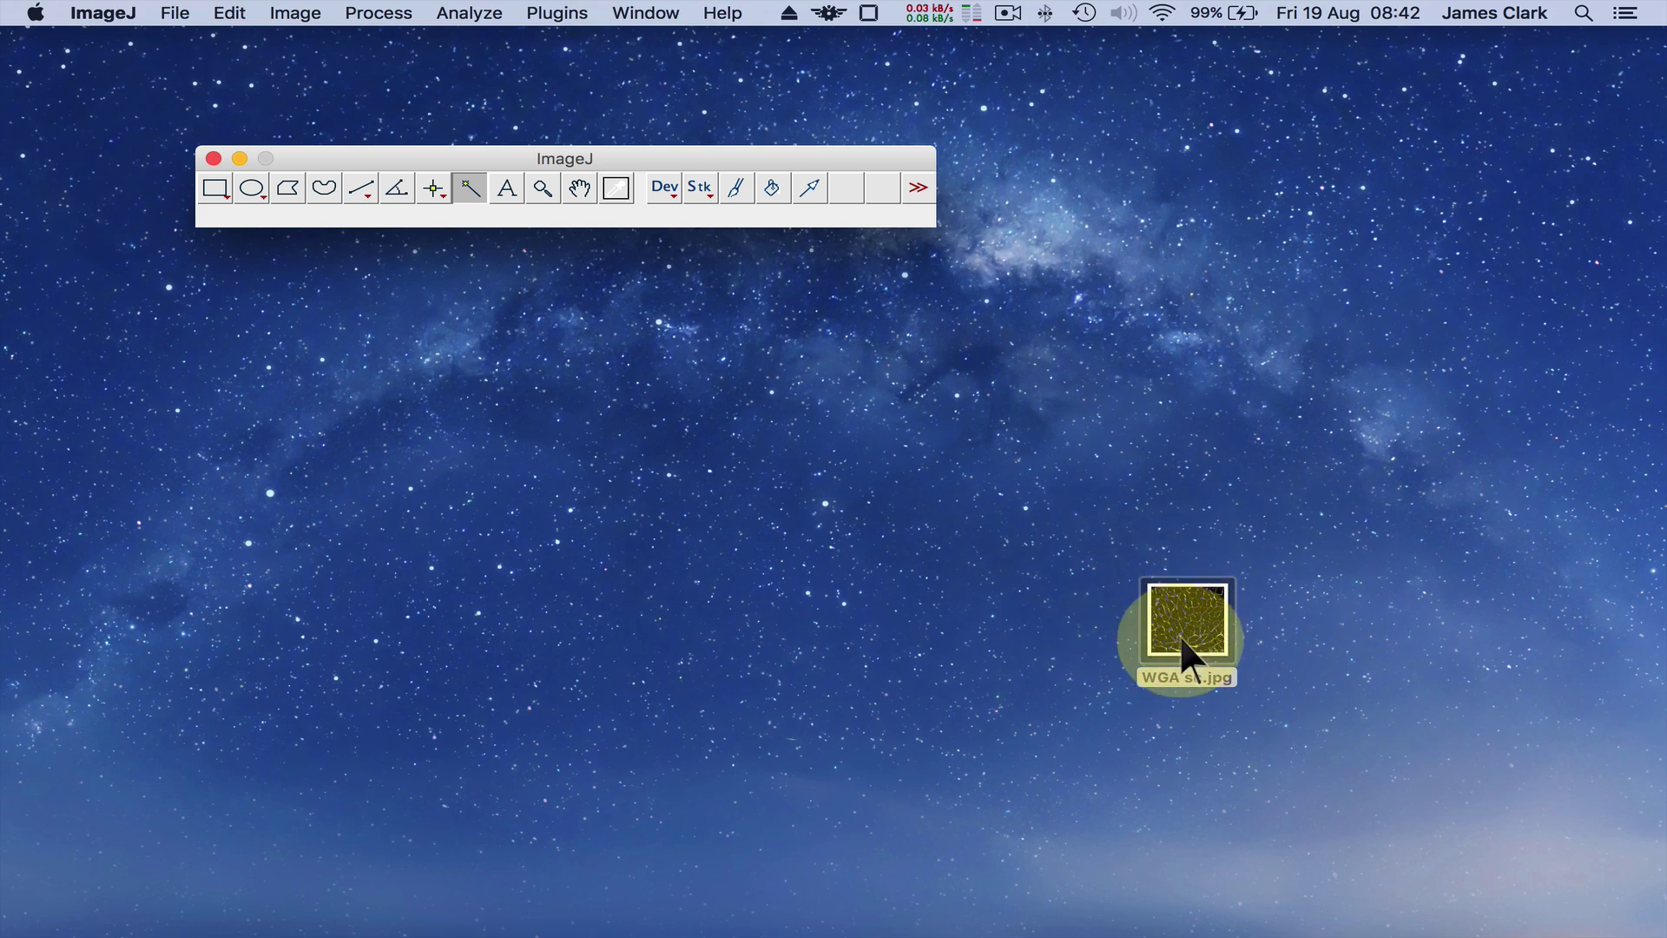
Step: Open WGA sc.jpg from the desktop in ImageJ and nudge its image window into place
drag(1188, 638, 612, 198)
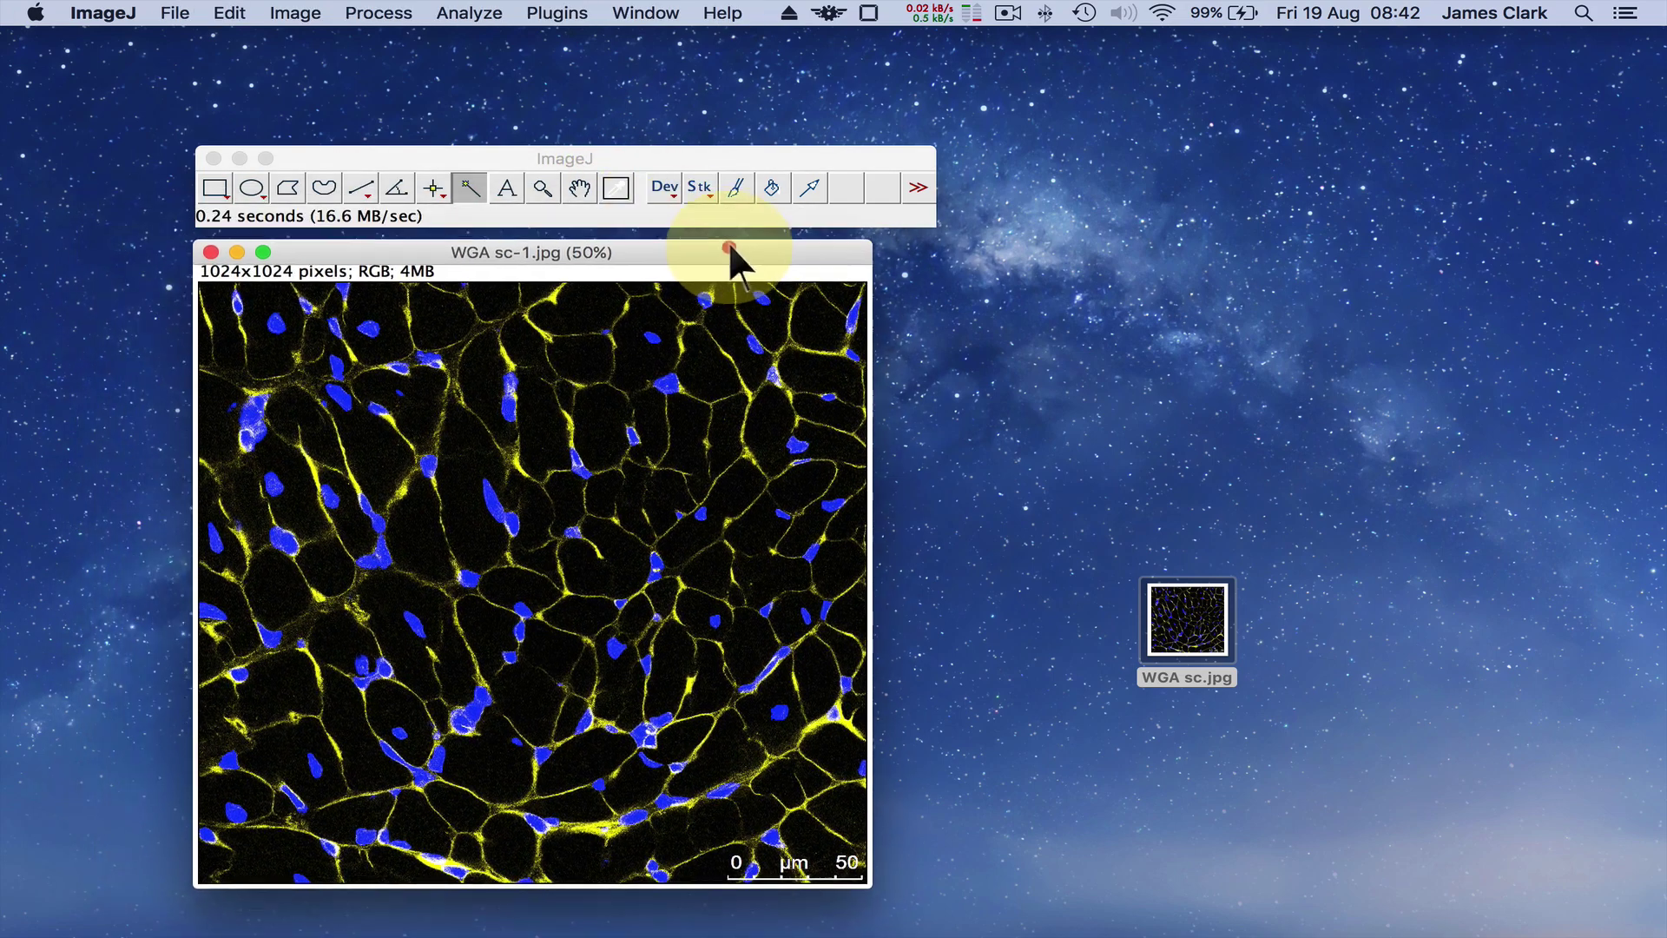
drag(728, 241, 741, 250)
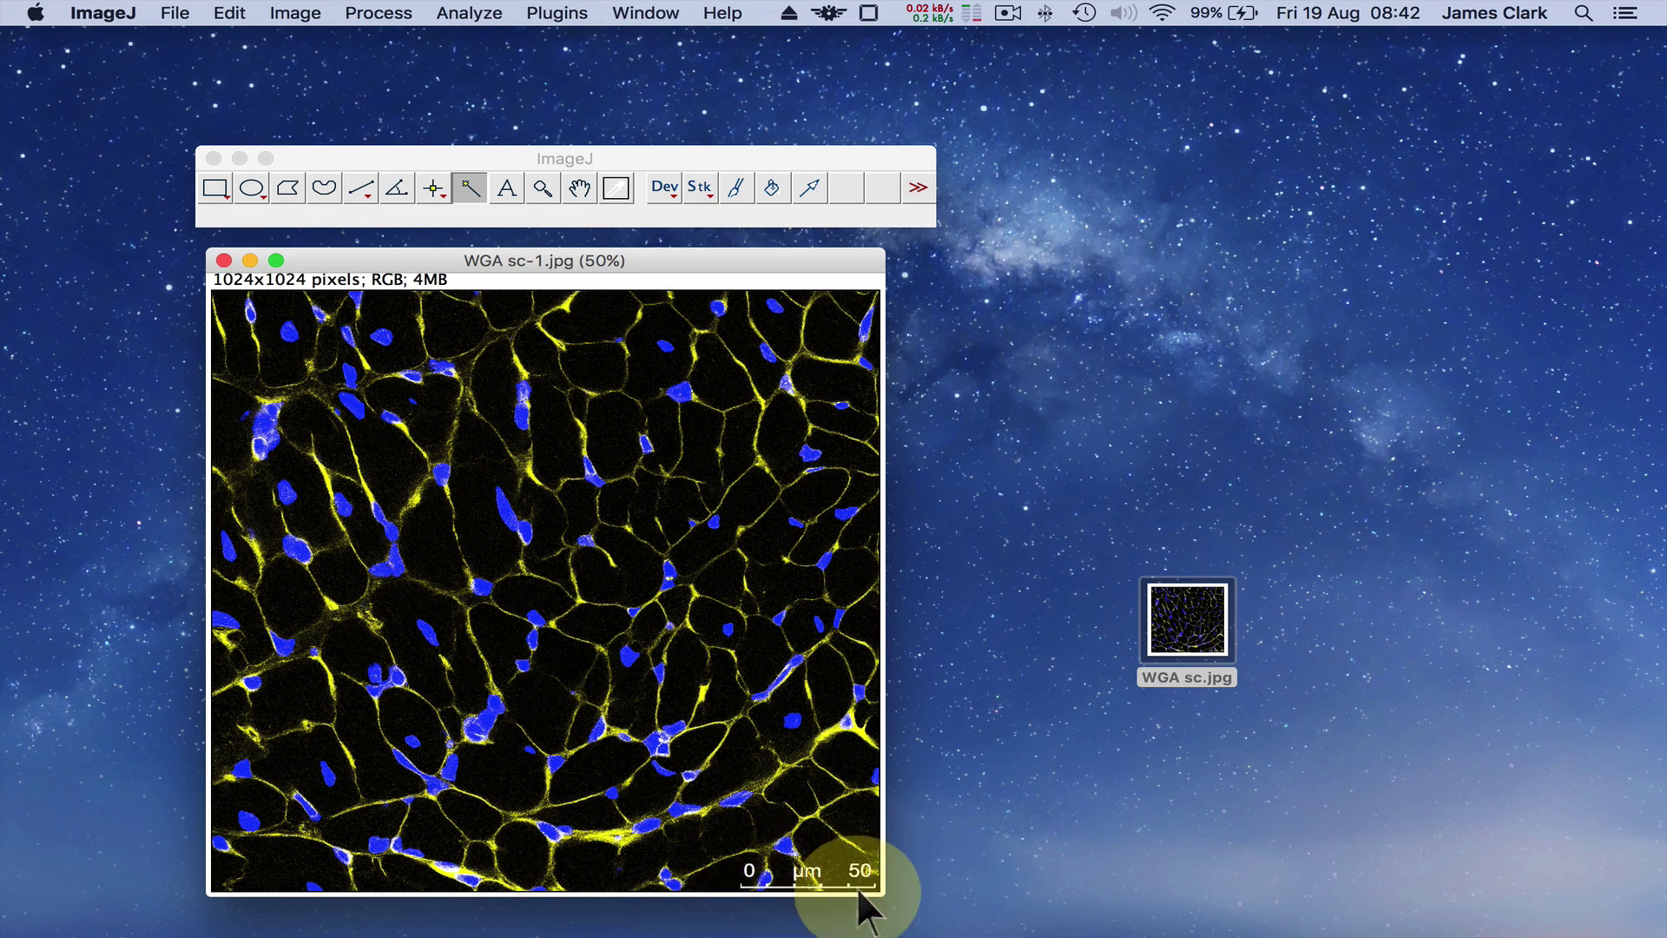
click(460, 12)
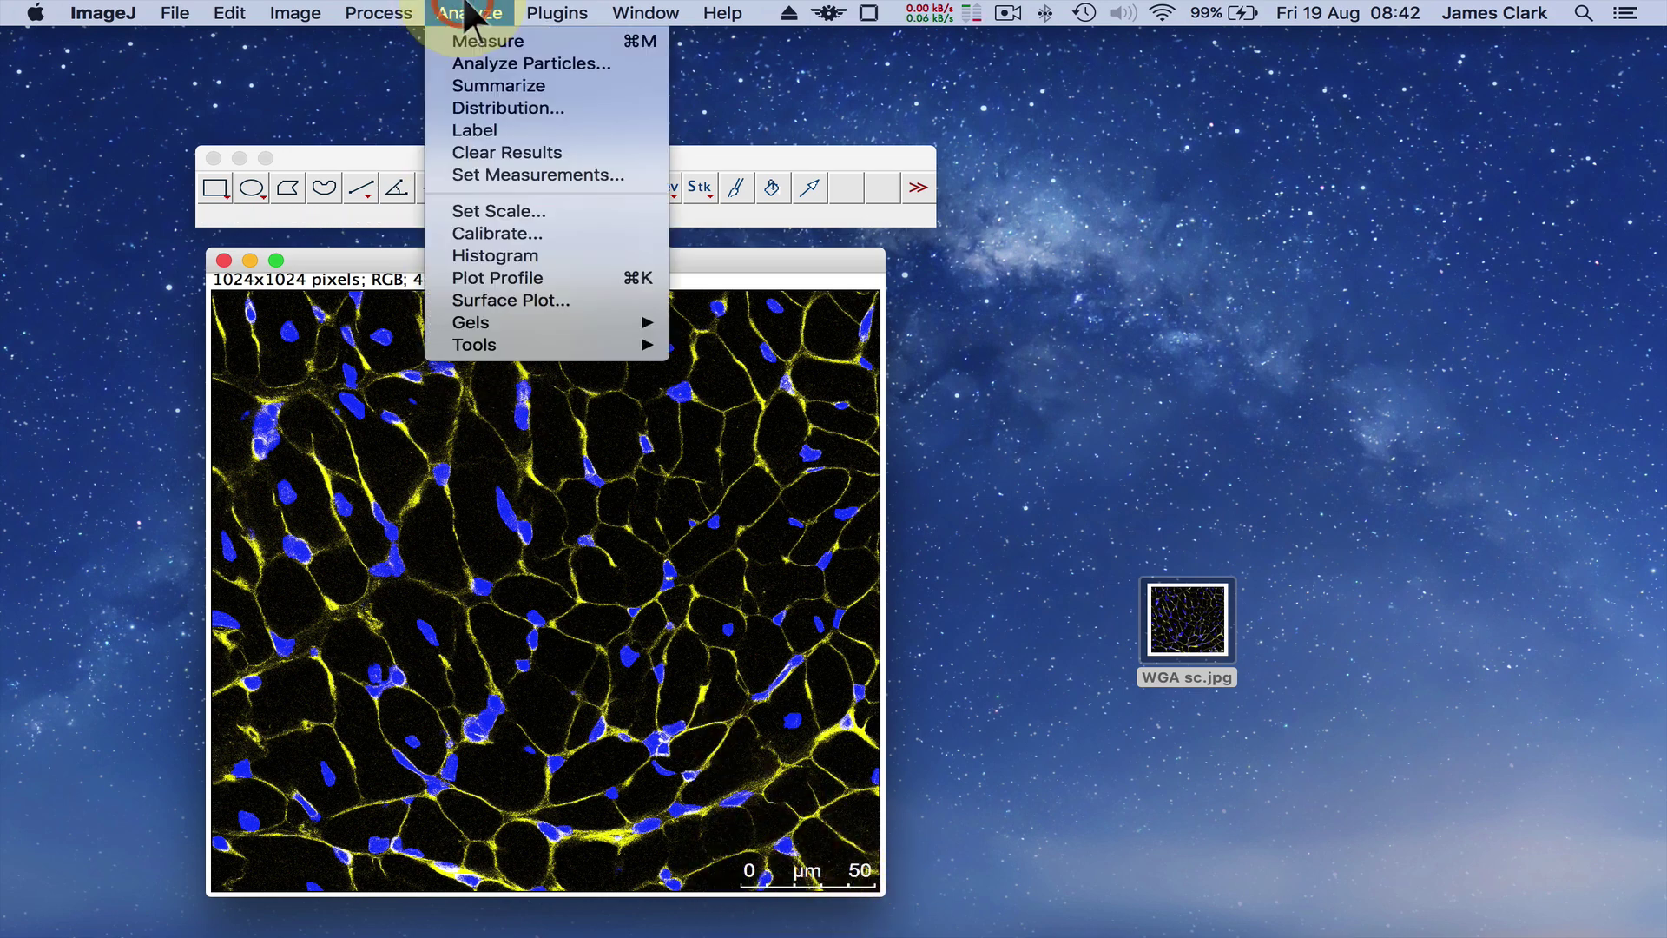
click(545, 209)
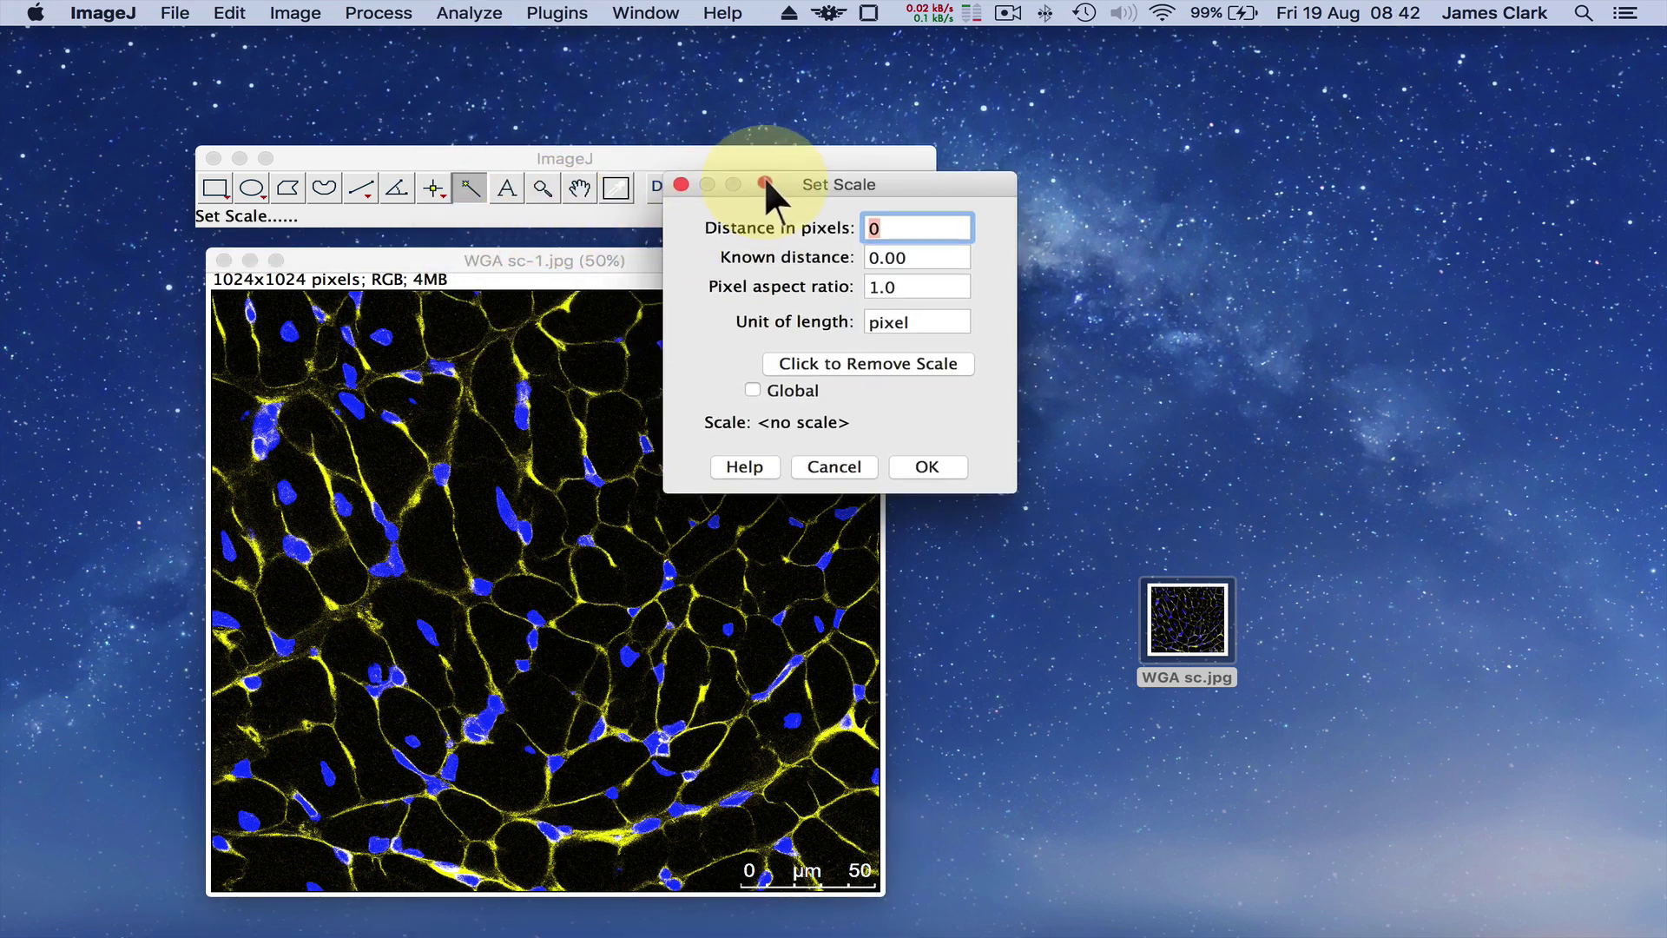
drag(764, 183, 1051, 181)
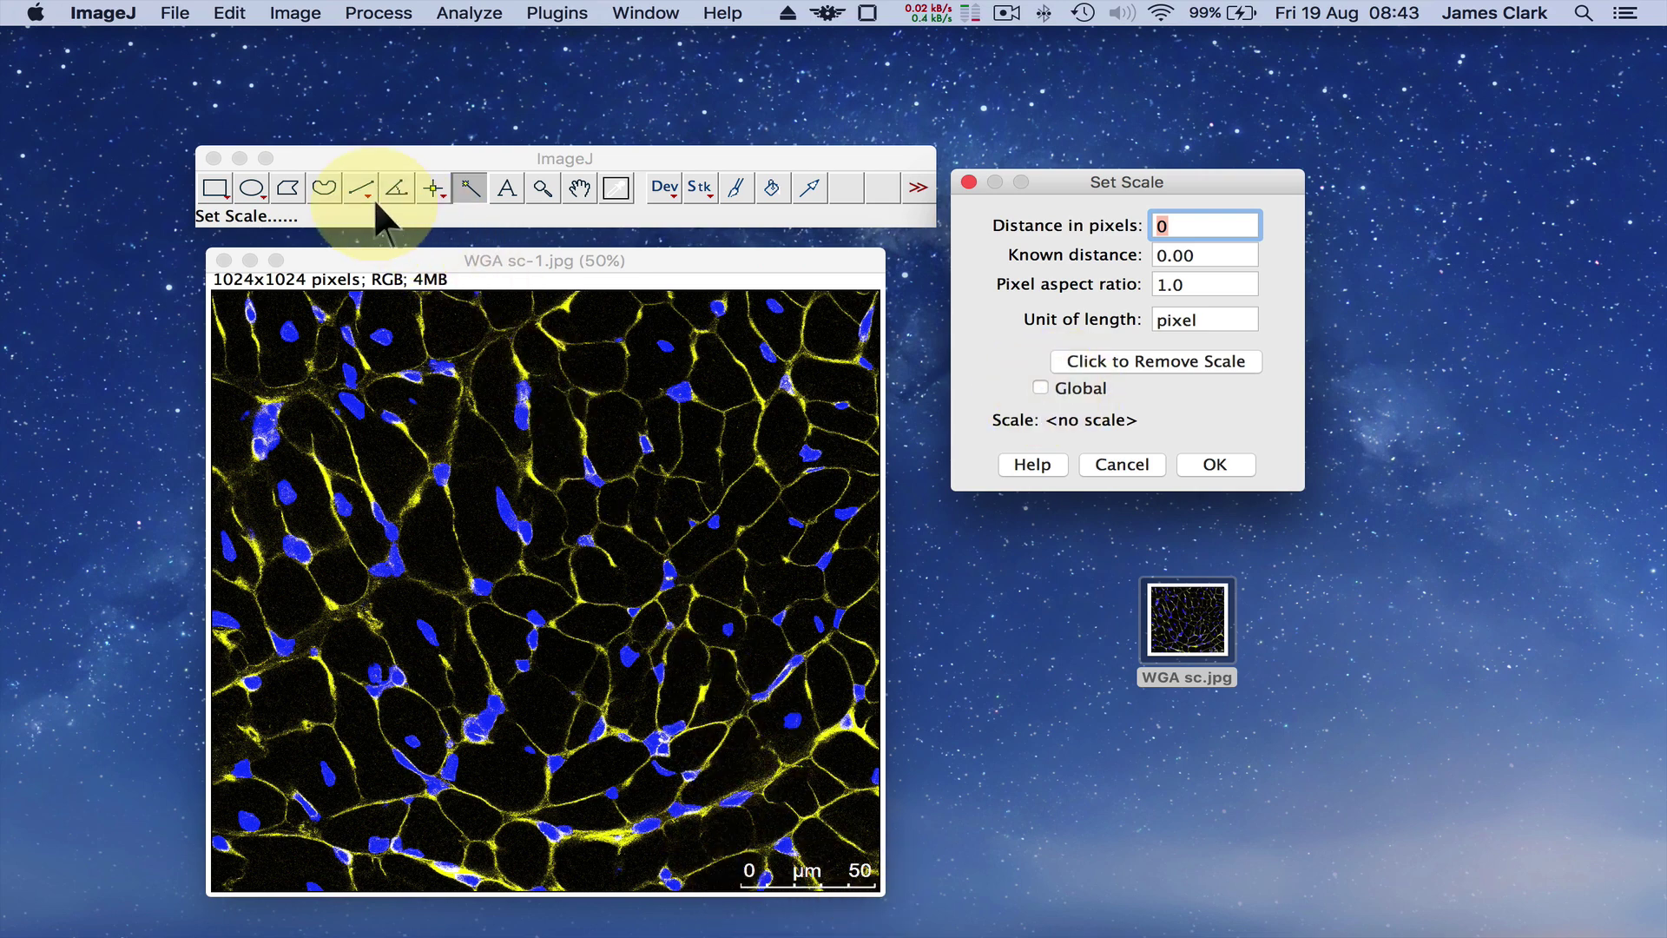
click(1138, 463)
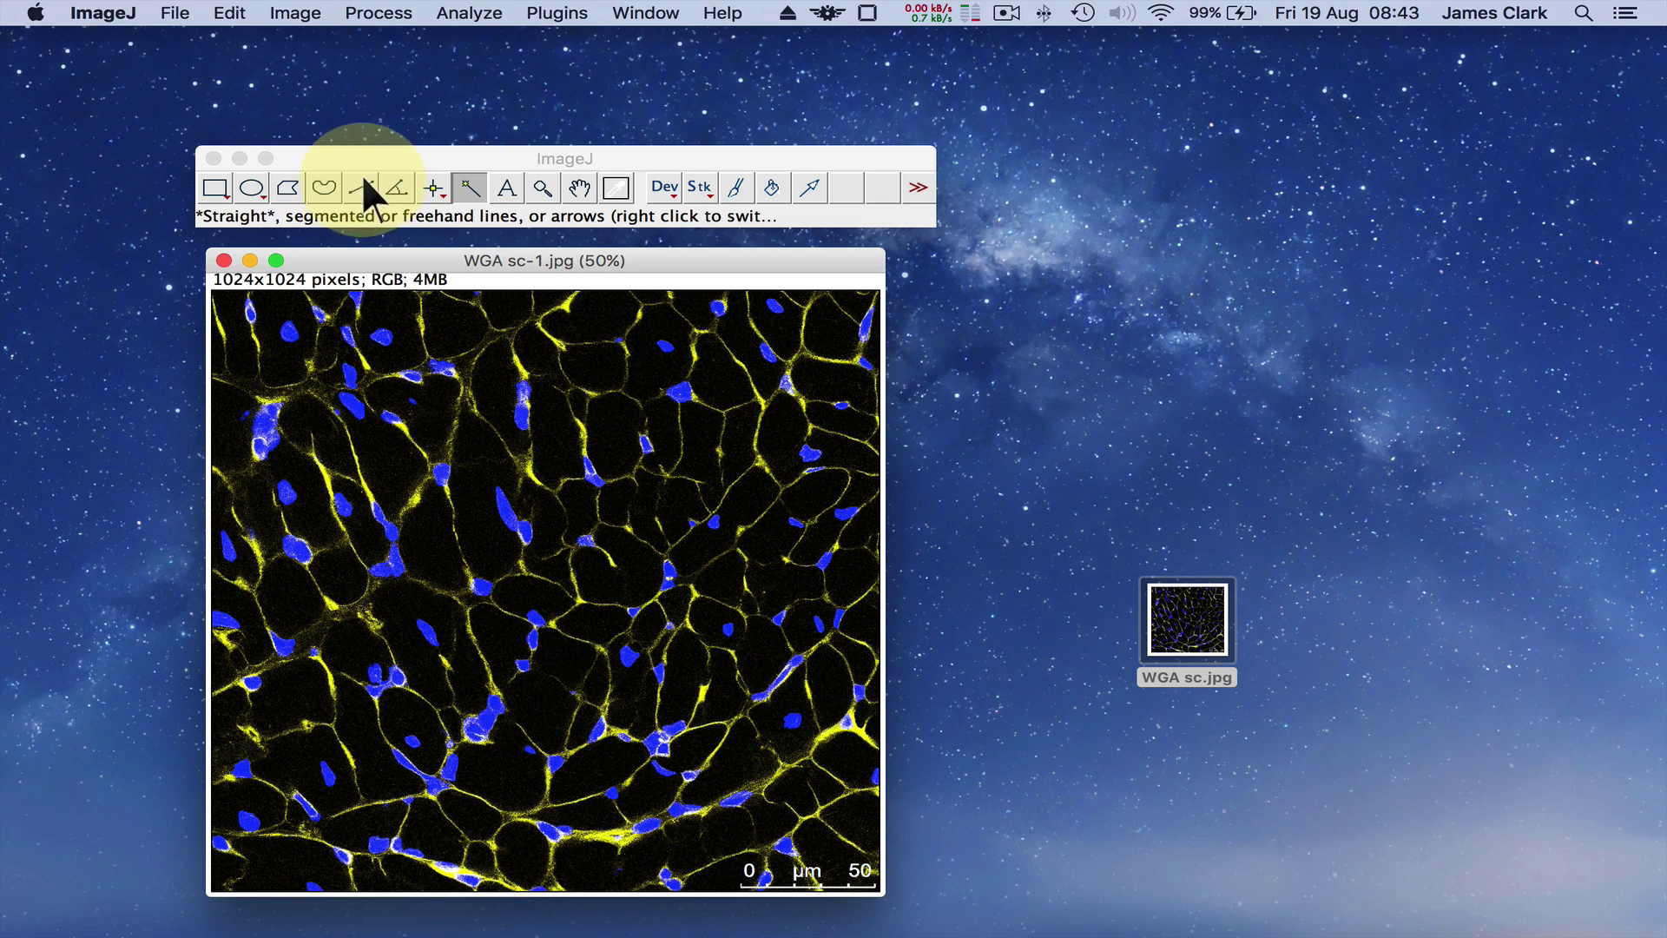
Step: Zoom in on the 50 µm scale bar and trace a straight line along it (205.34 px)
click(364, 180)
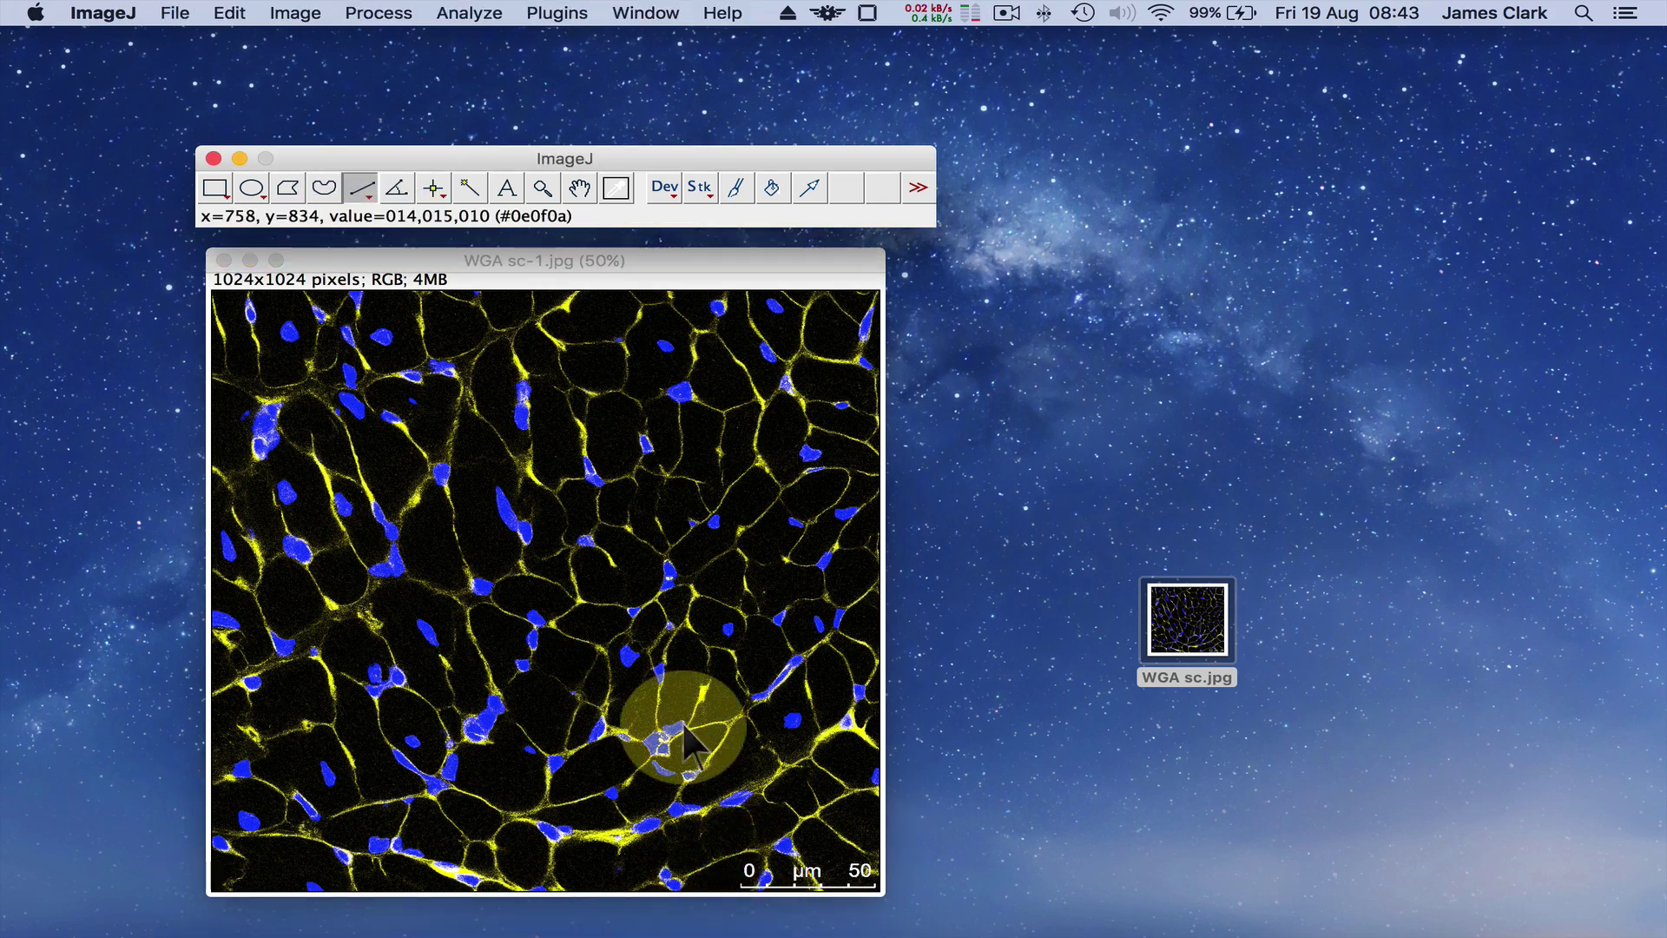
click(541, 186)
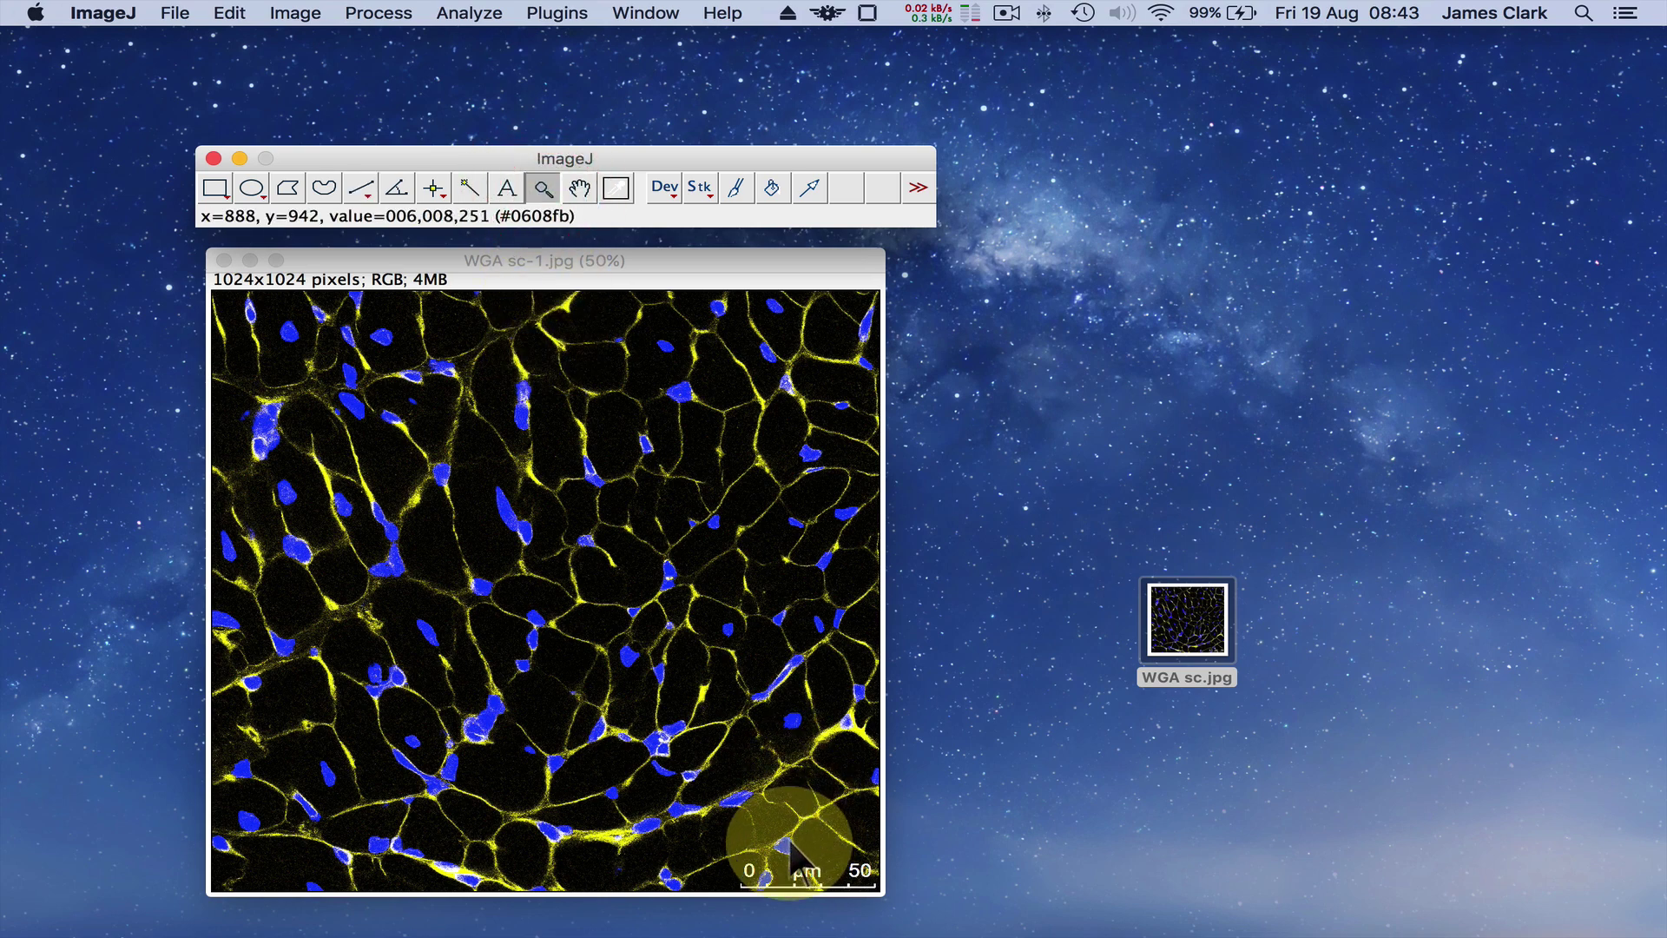
click(790, 842)
click(804, 861)
click(804, 861)
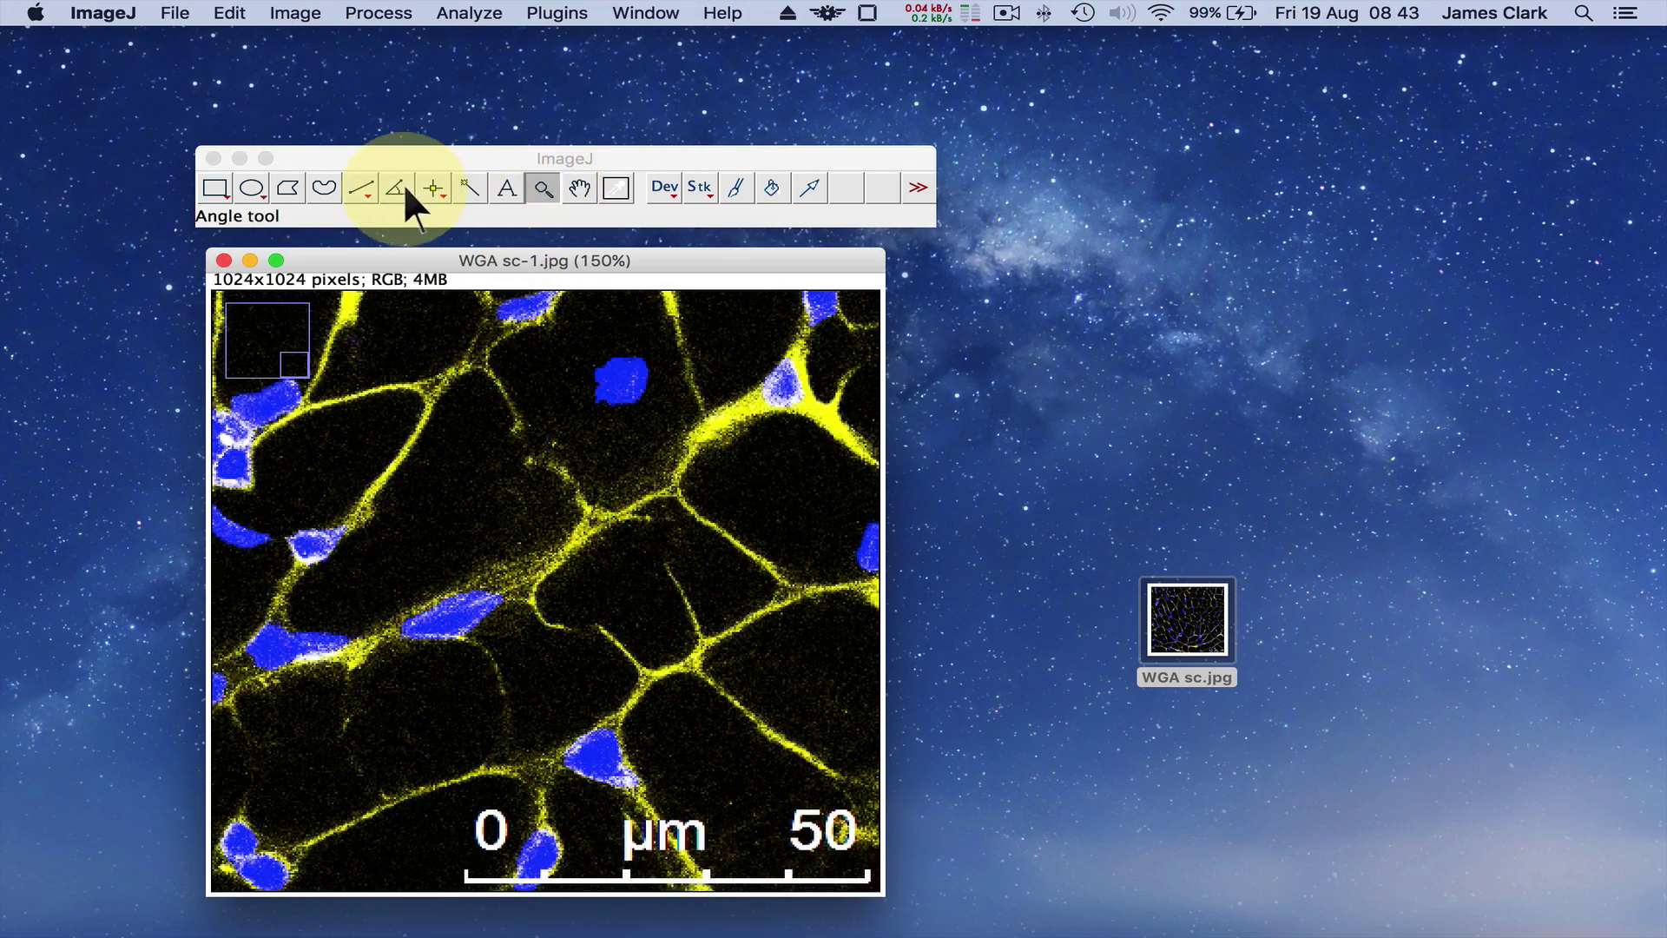
click(365, 184)
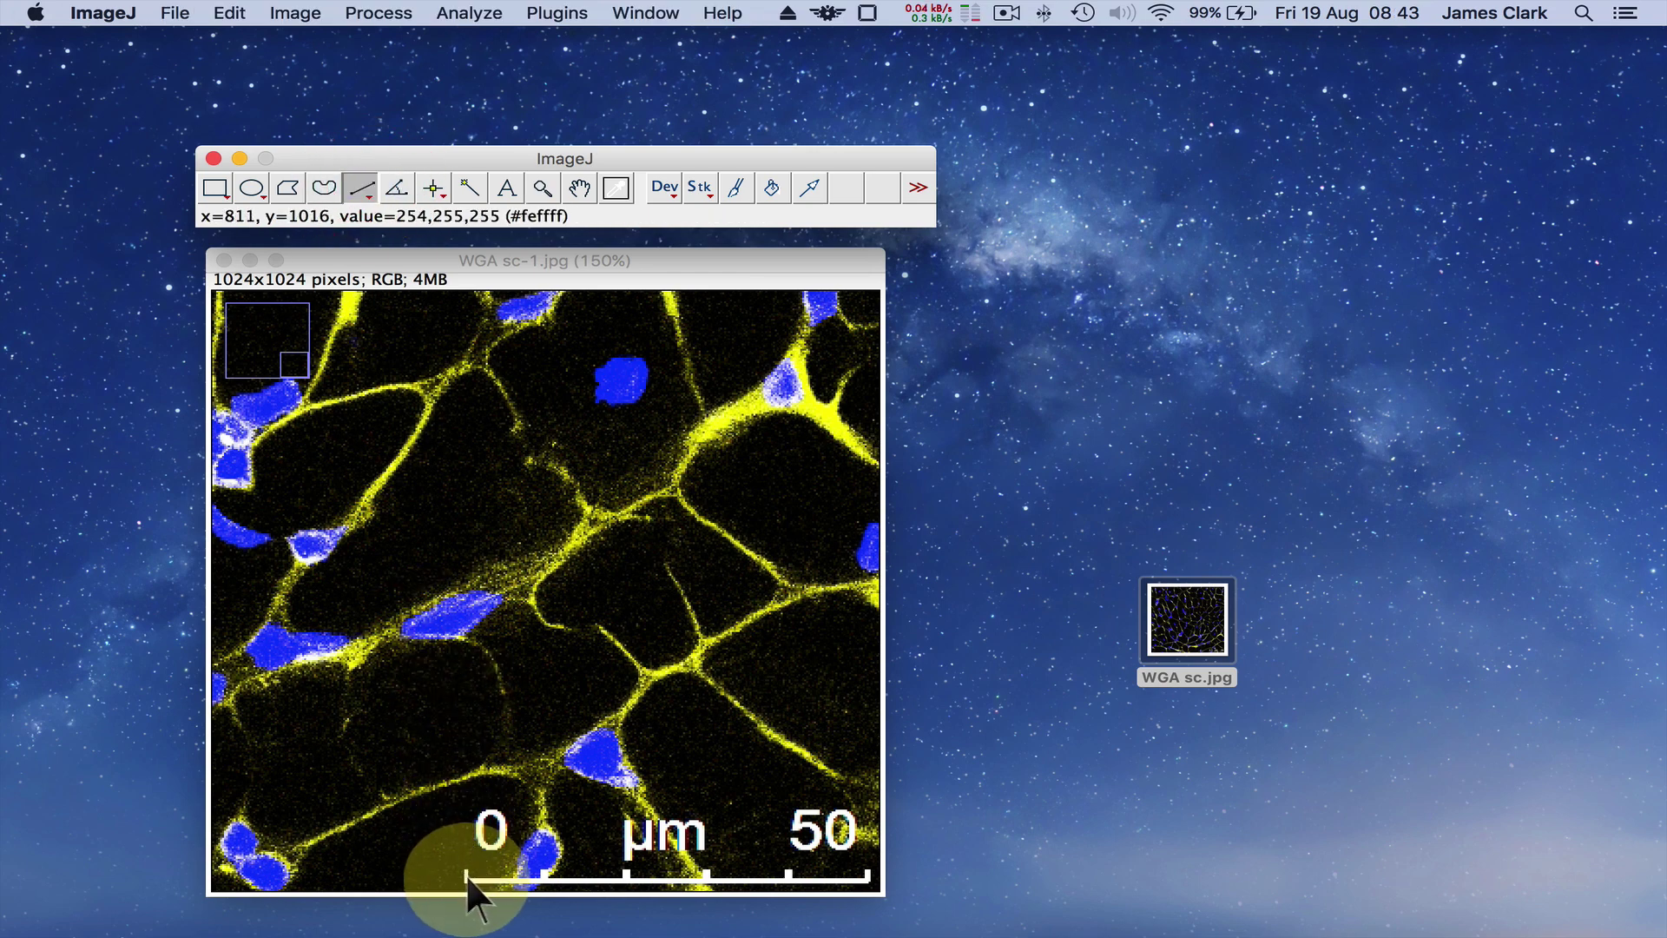
drag(466, 873, 866, 877)
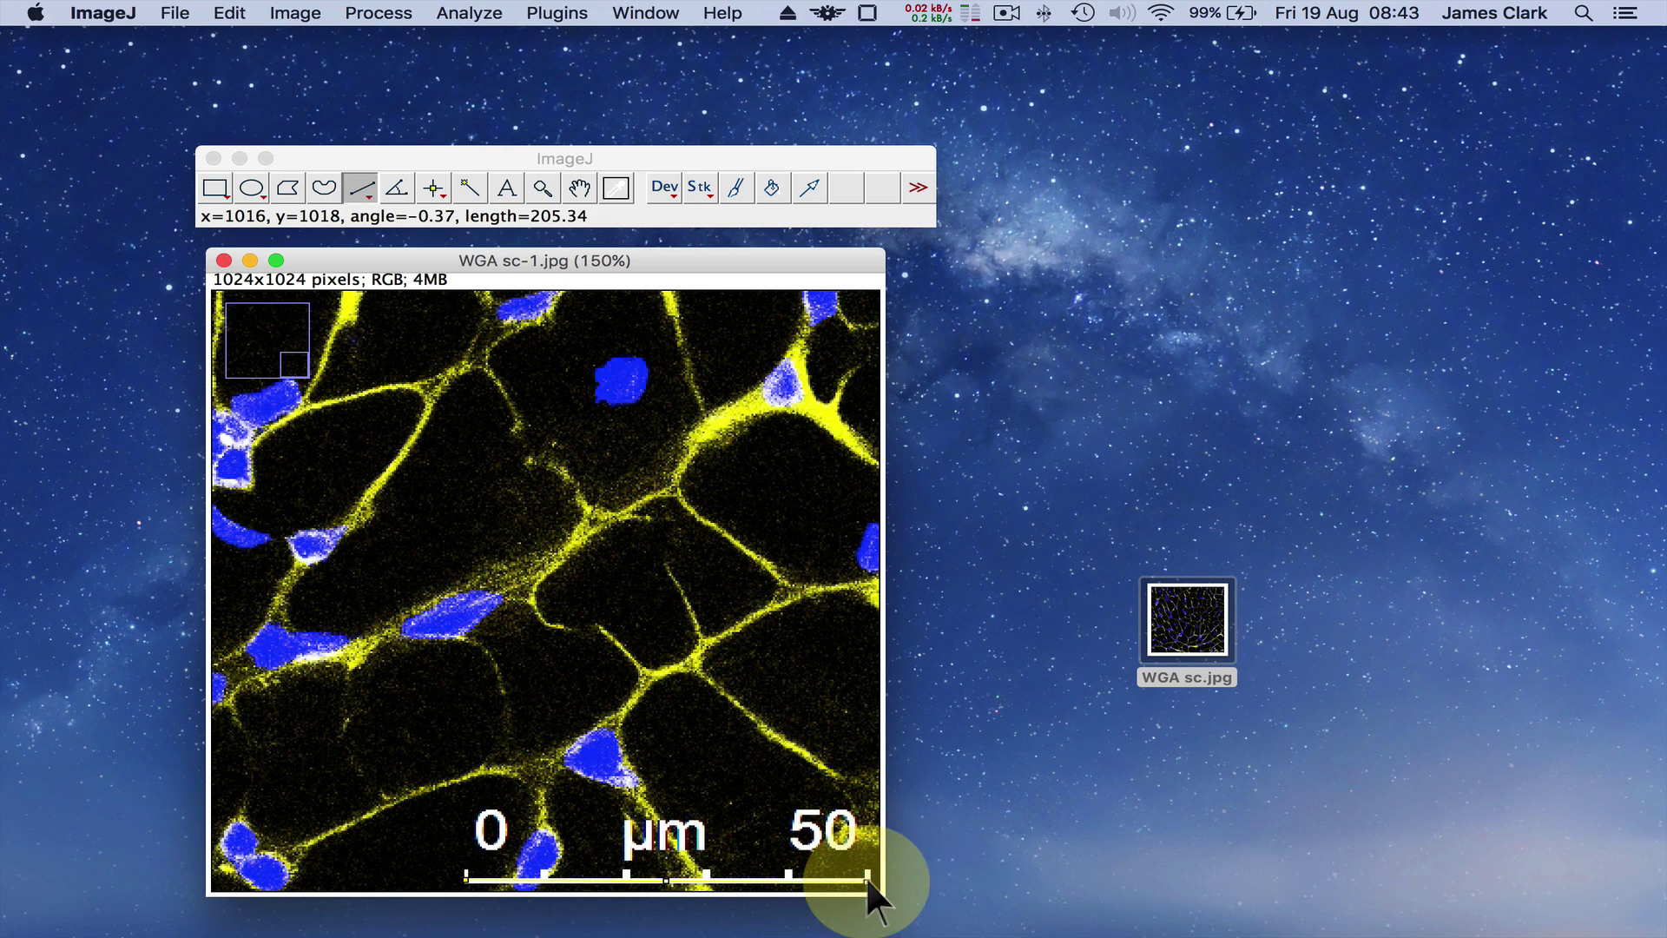
Step: Measure the scale-bar line, logging length 205.338 in Results, and move the table aside
click(470, 13)
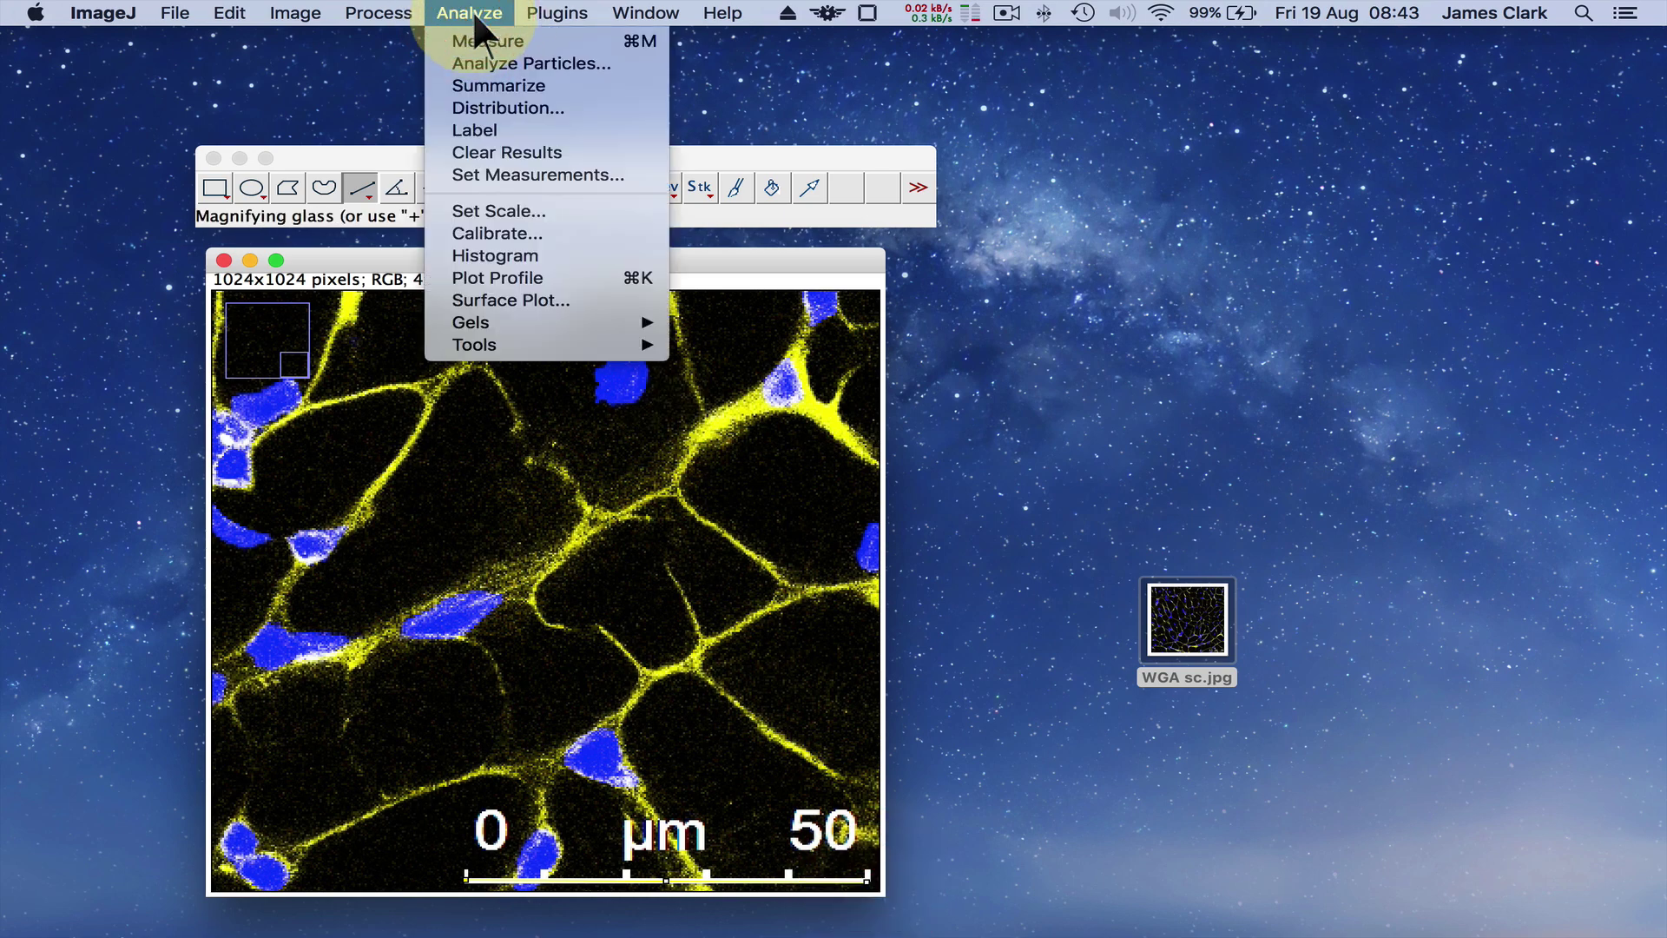
click(476, 39)
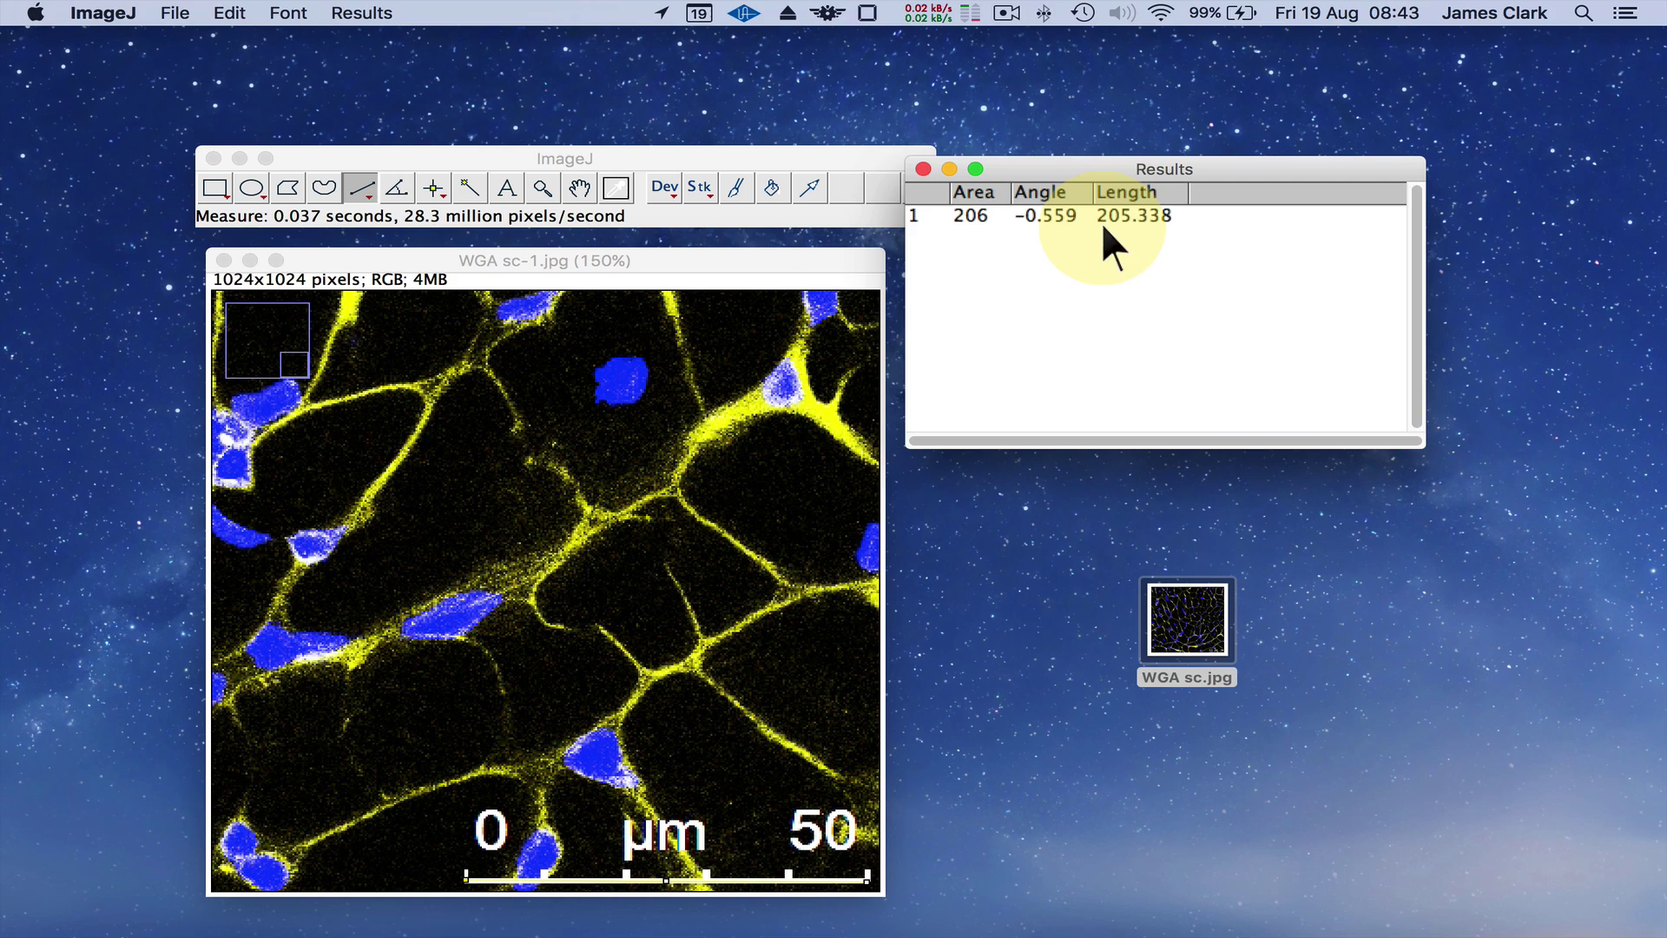
drag(997, 167, 1092, 149)
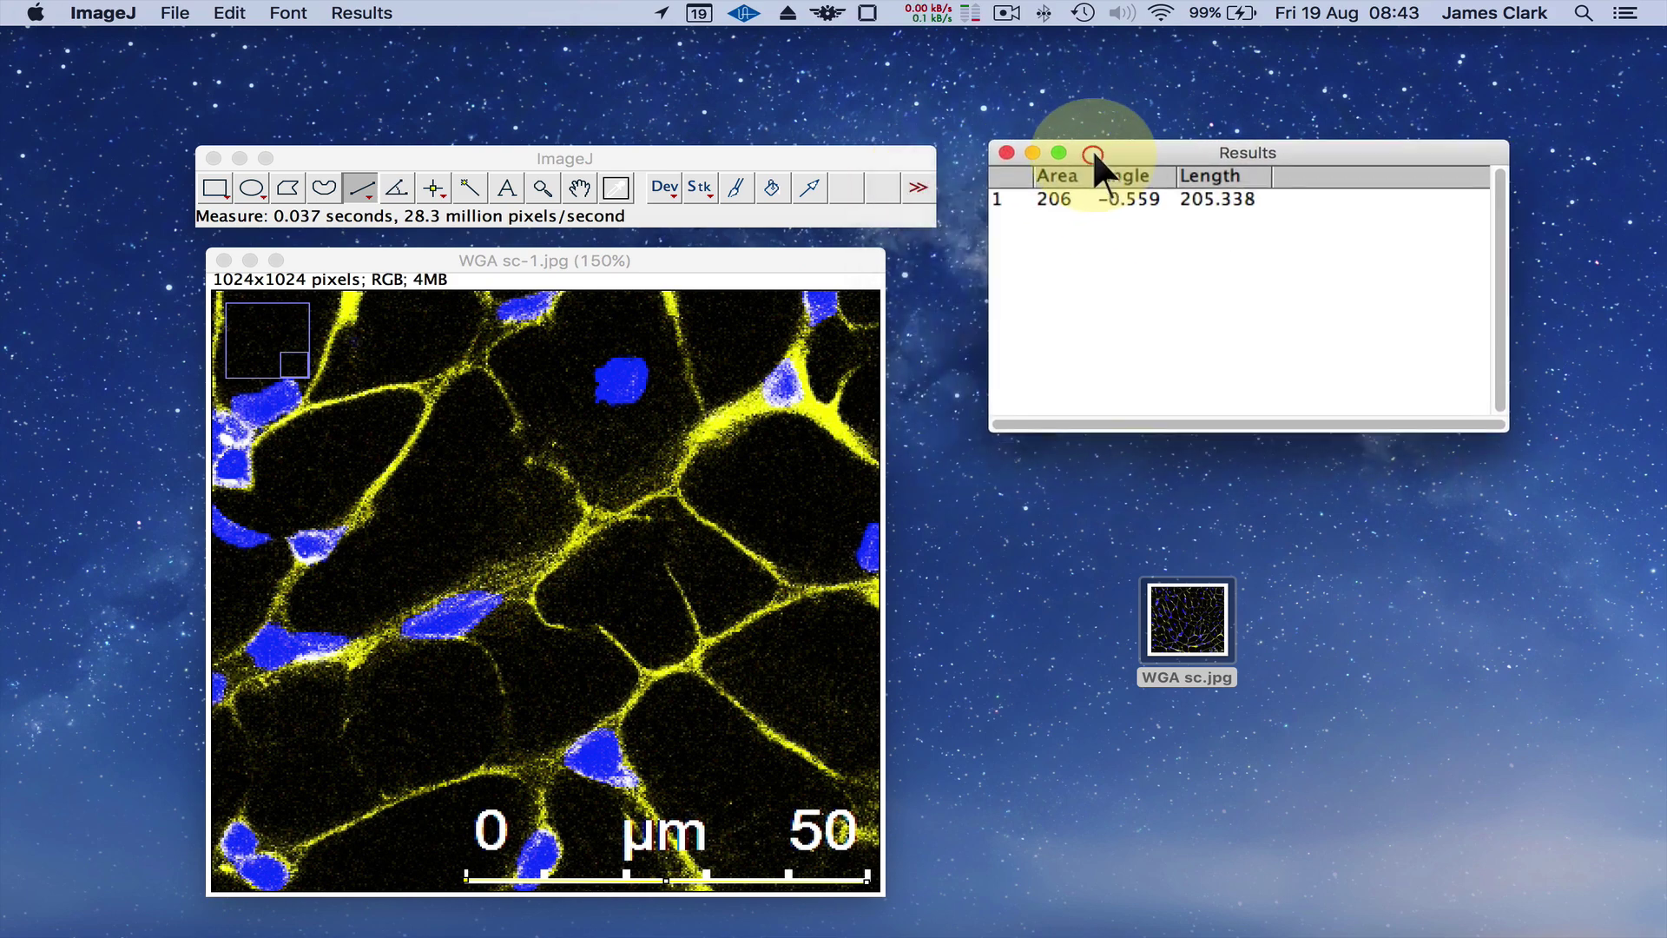
Step: Zoom the micrograph back out to 50%
click(719, 259)
click(540, 187)
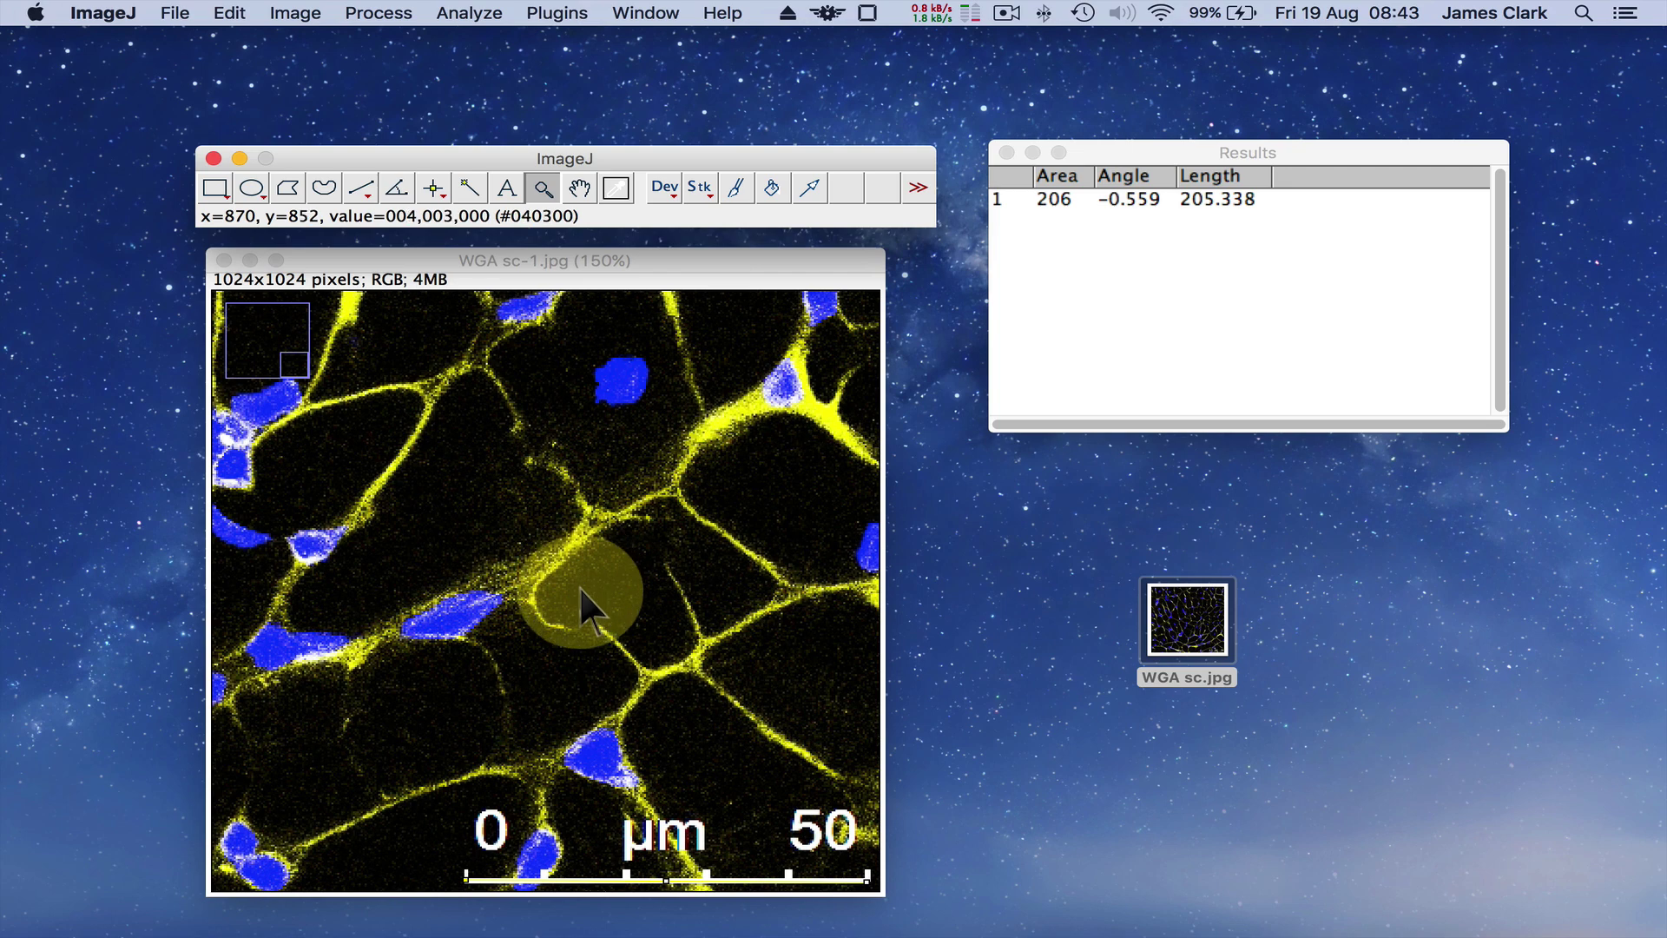
right_click(580, 612)
right_click(580, 612)
right_click(580, 612)
right_click(582, 611)
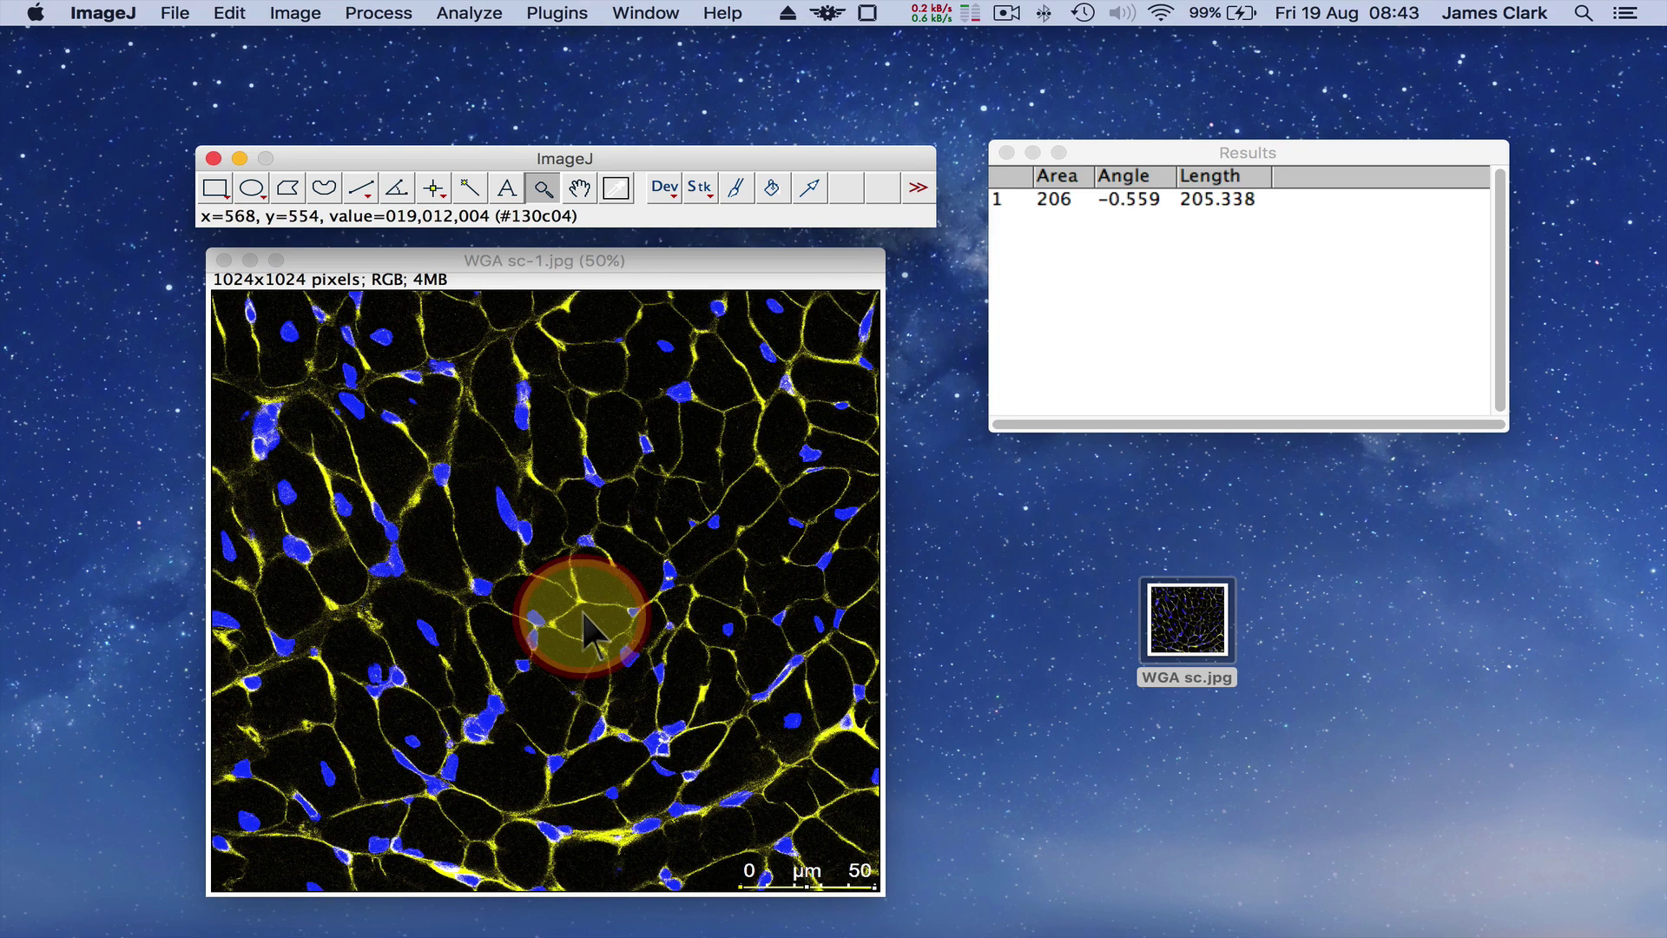
click(503, 535)
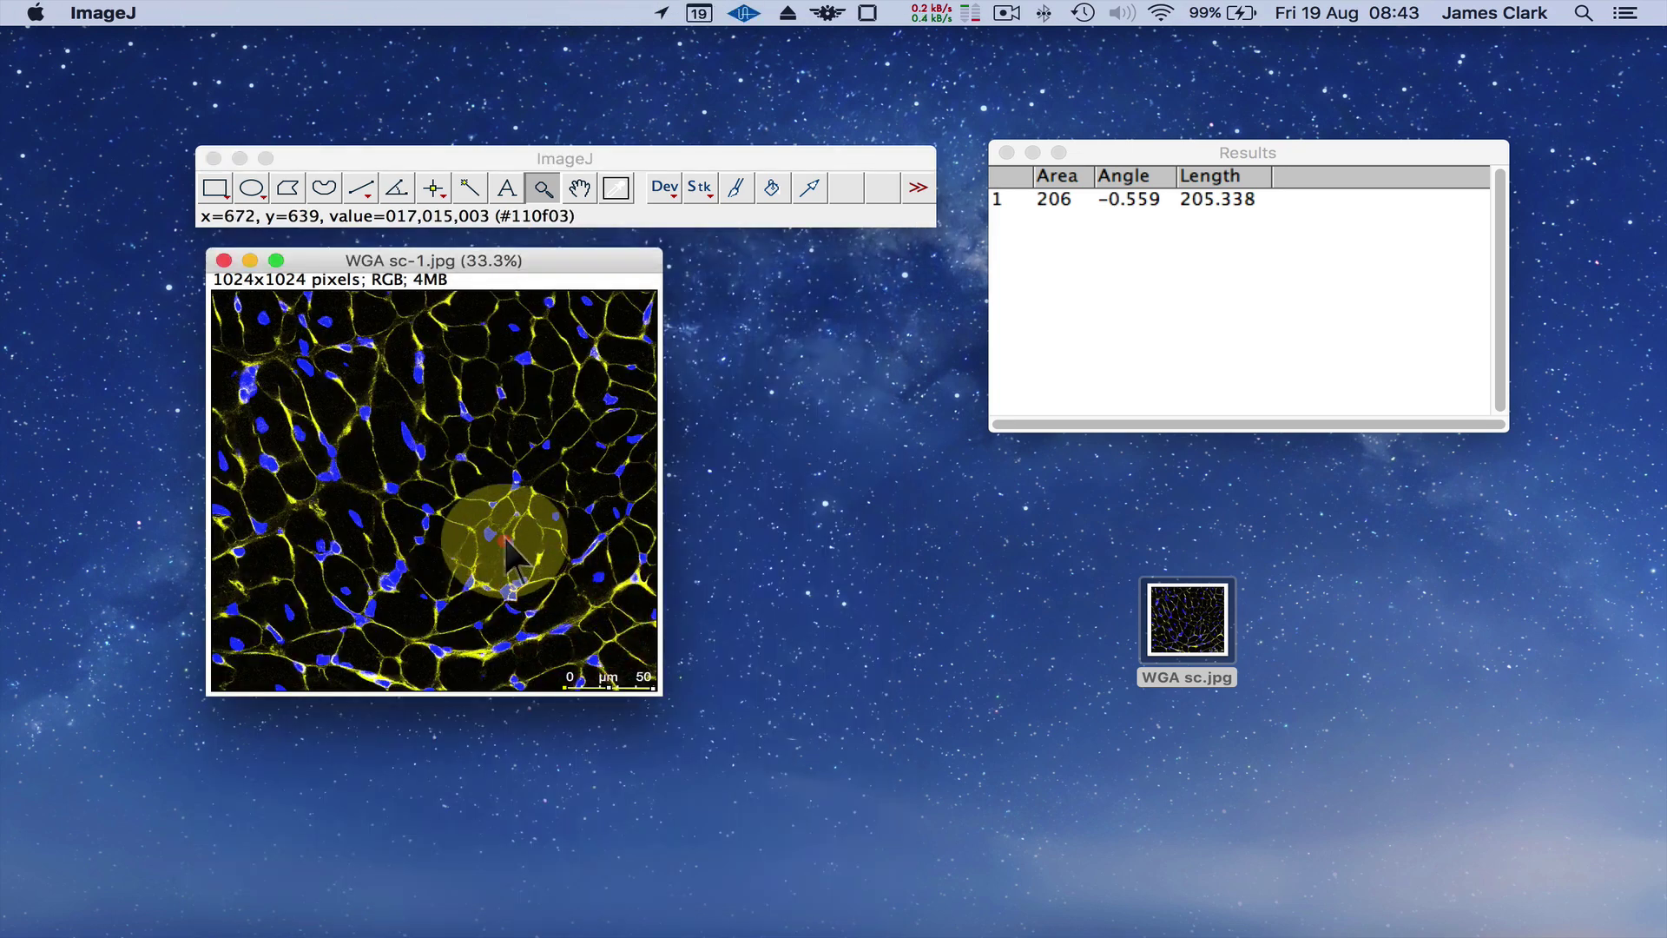
click(503, 535)
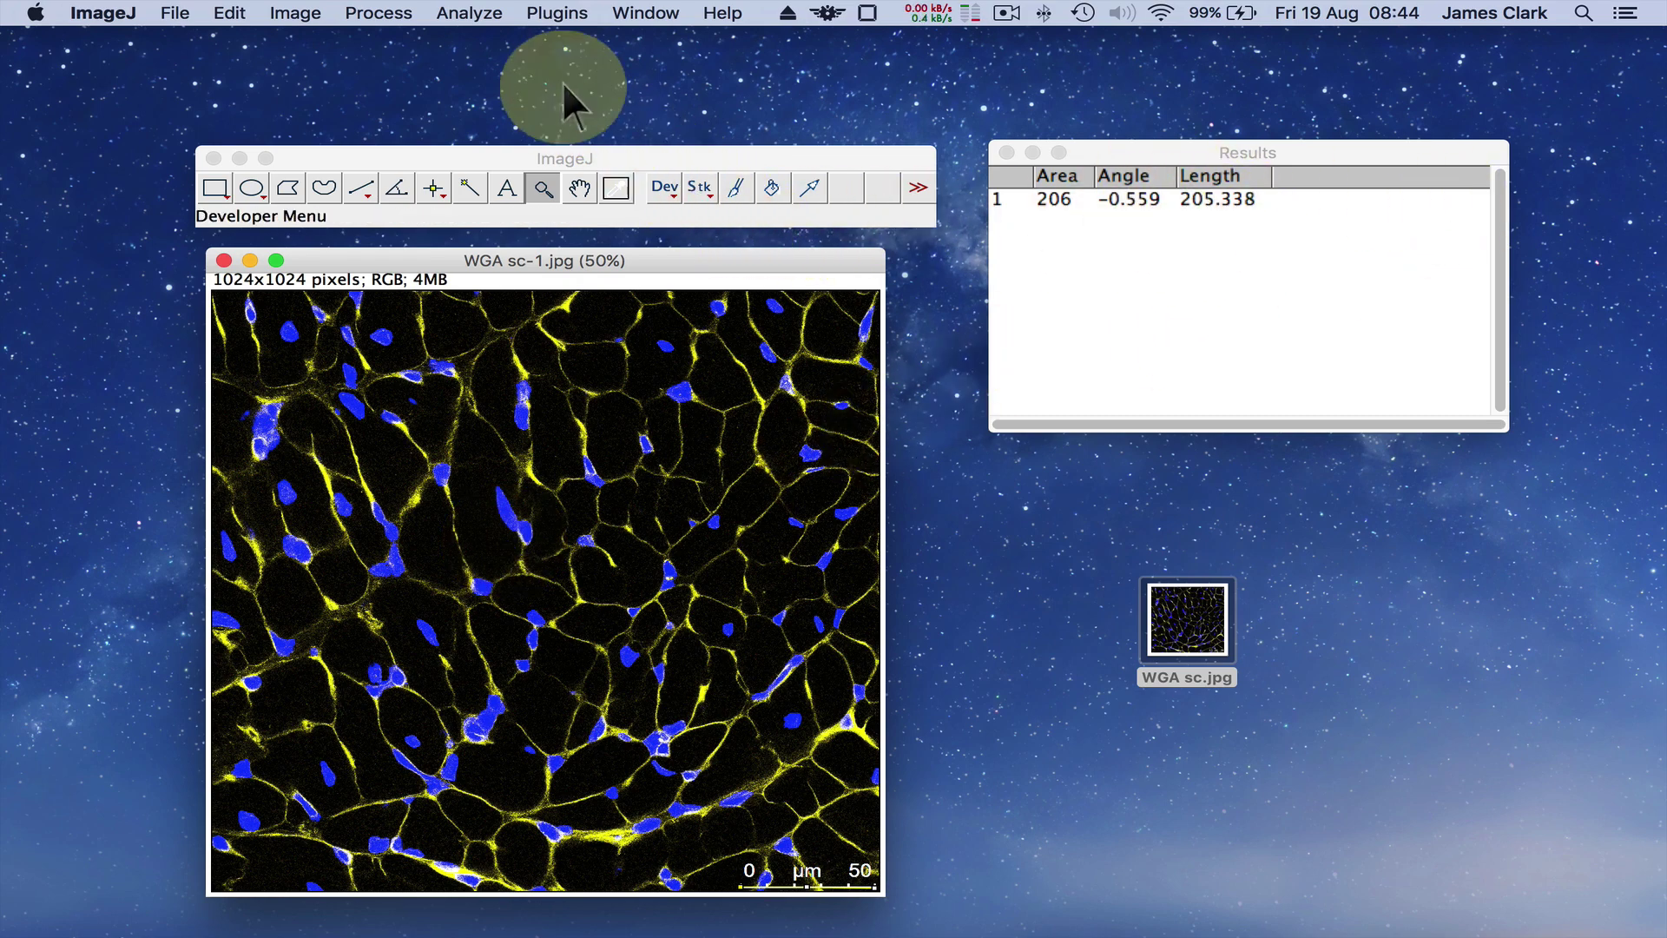
Step: Set the scale to 205 pixels = 50 µm, applied globally to all images
click(493, 8)
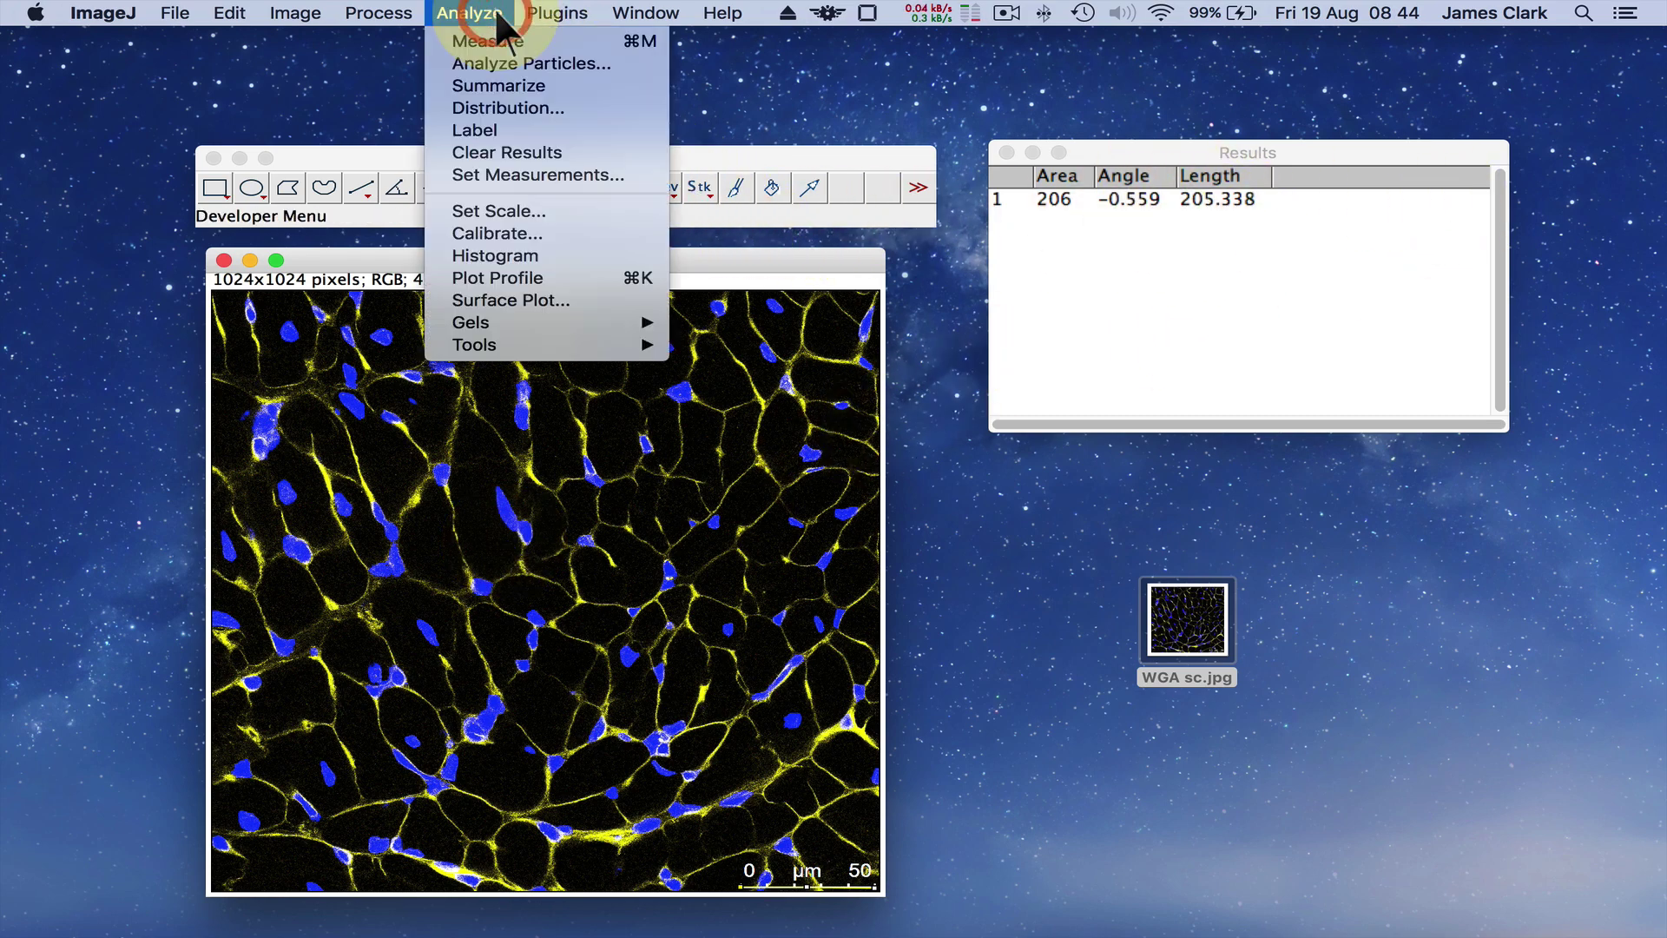
click(491, 210)
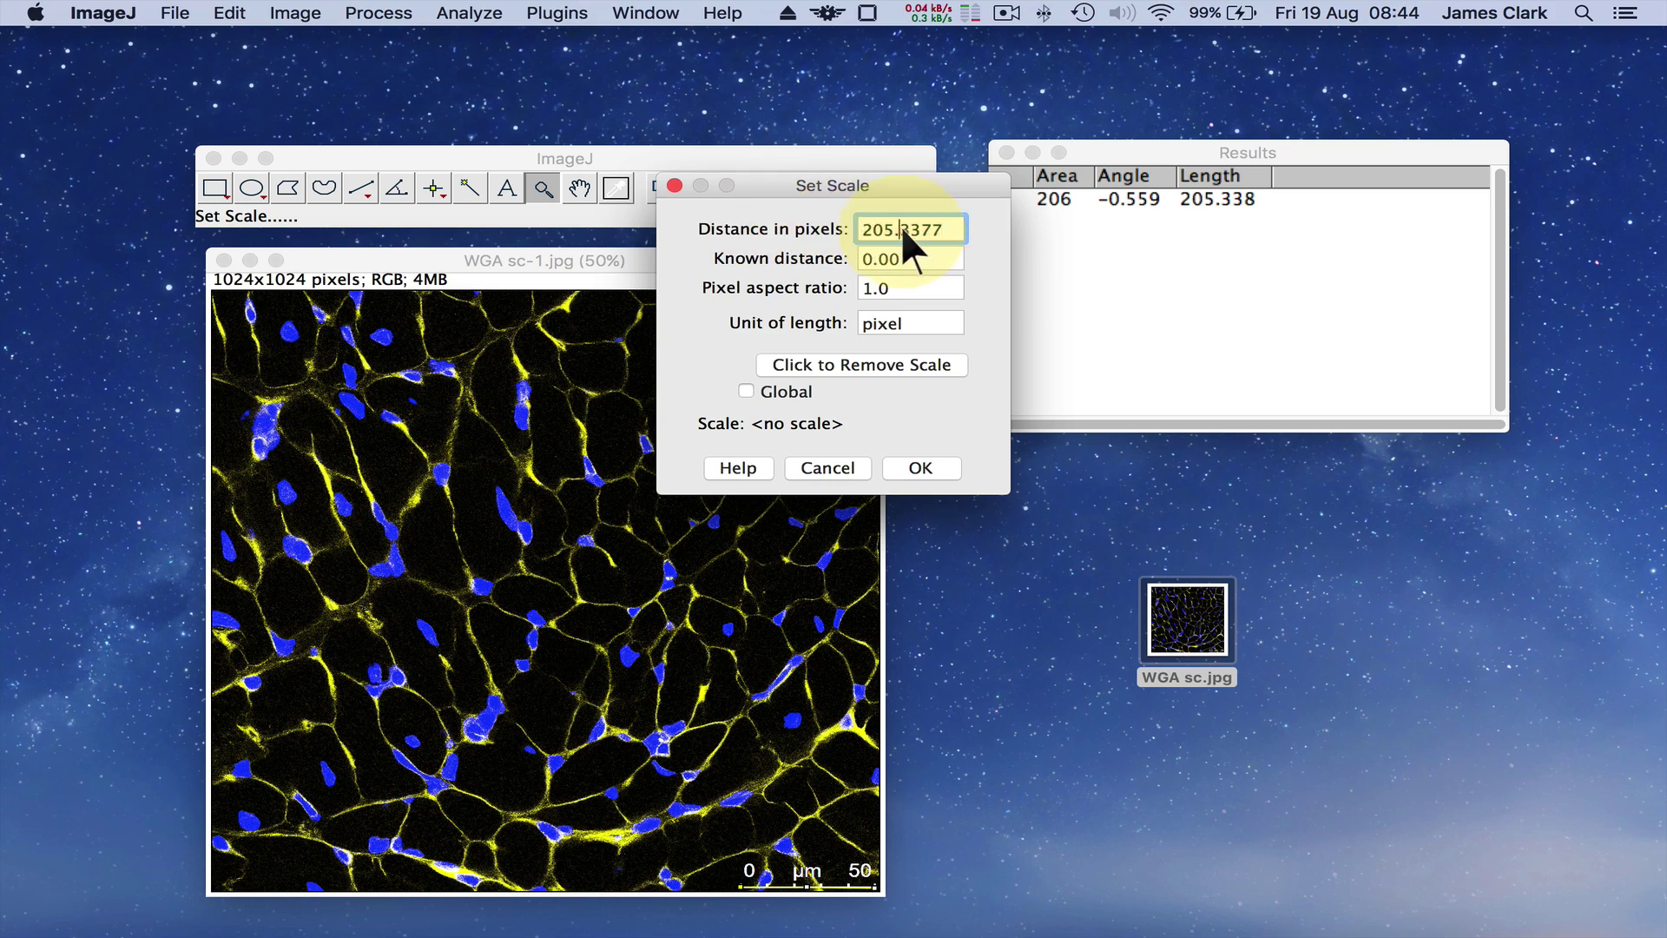
click(952, 229)
key(BackSpace)
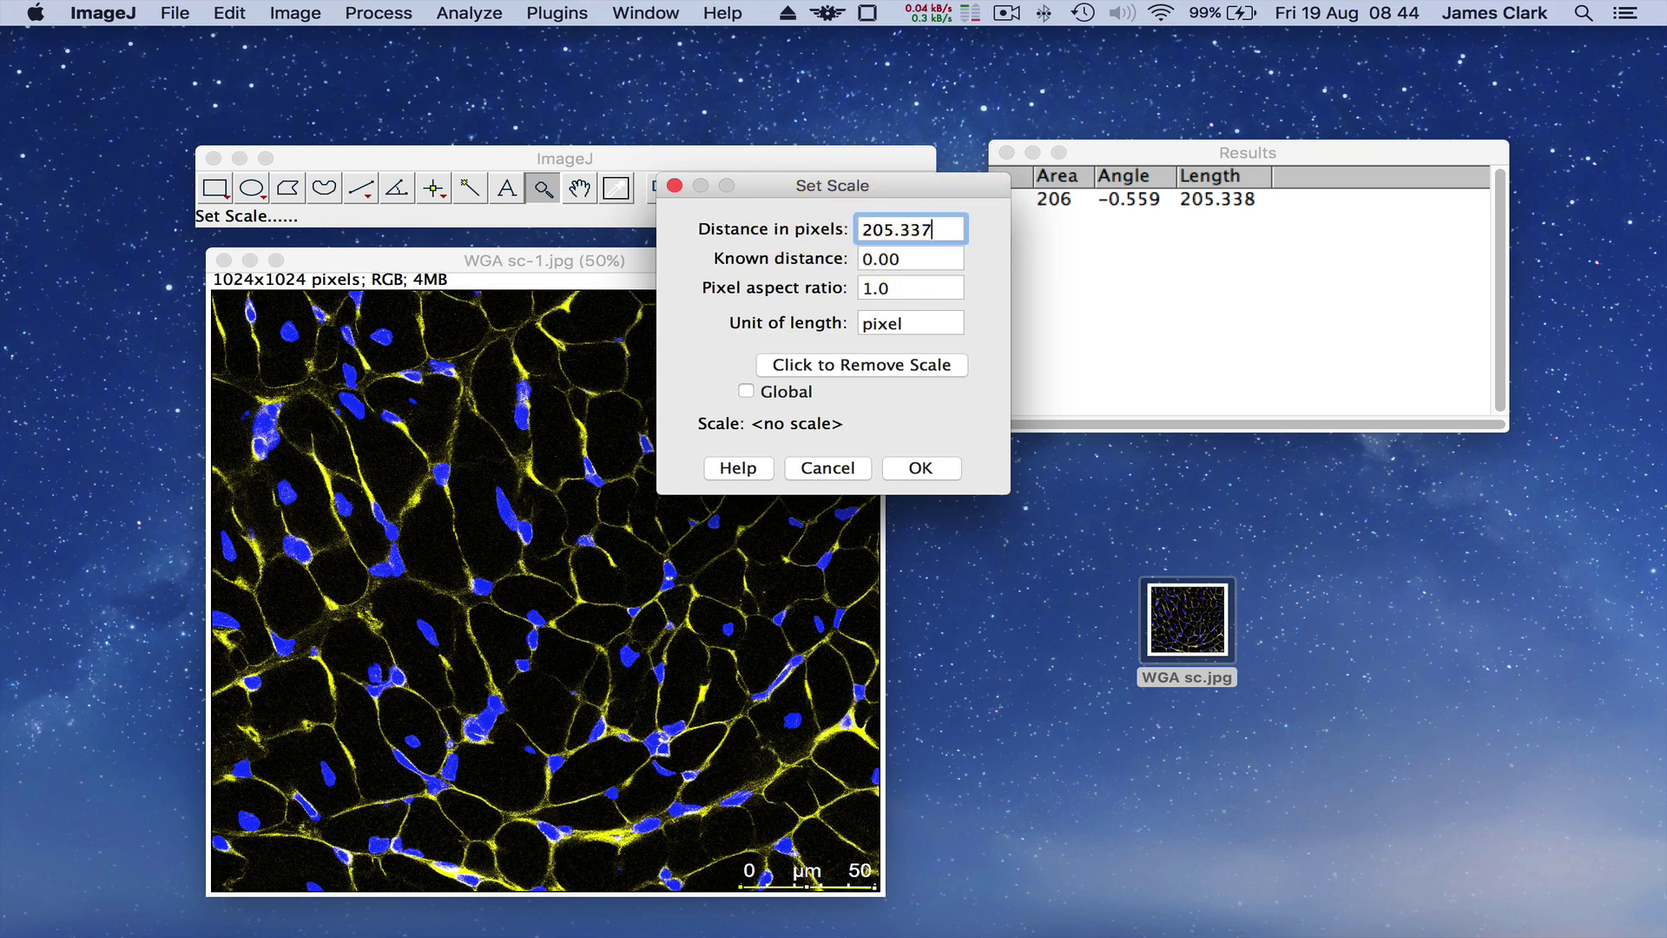
key(BackSpace)
key(BackSpace)
key(BackSpace)
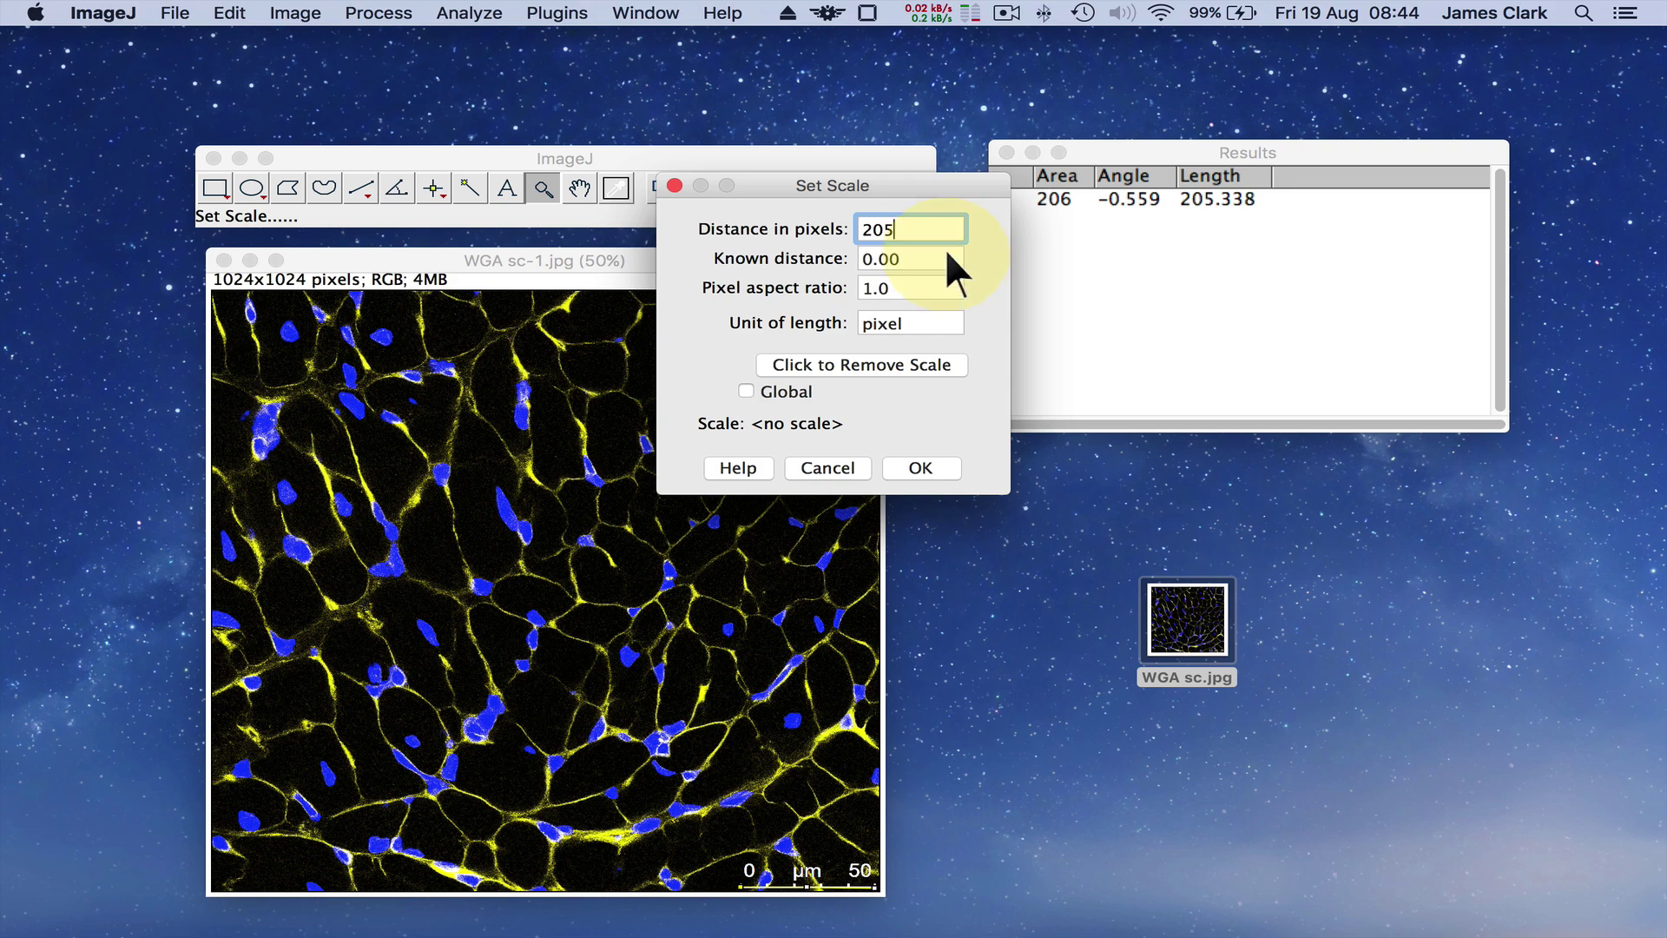
click(929, 323)
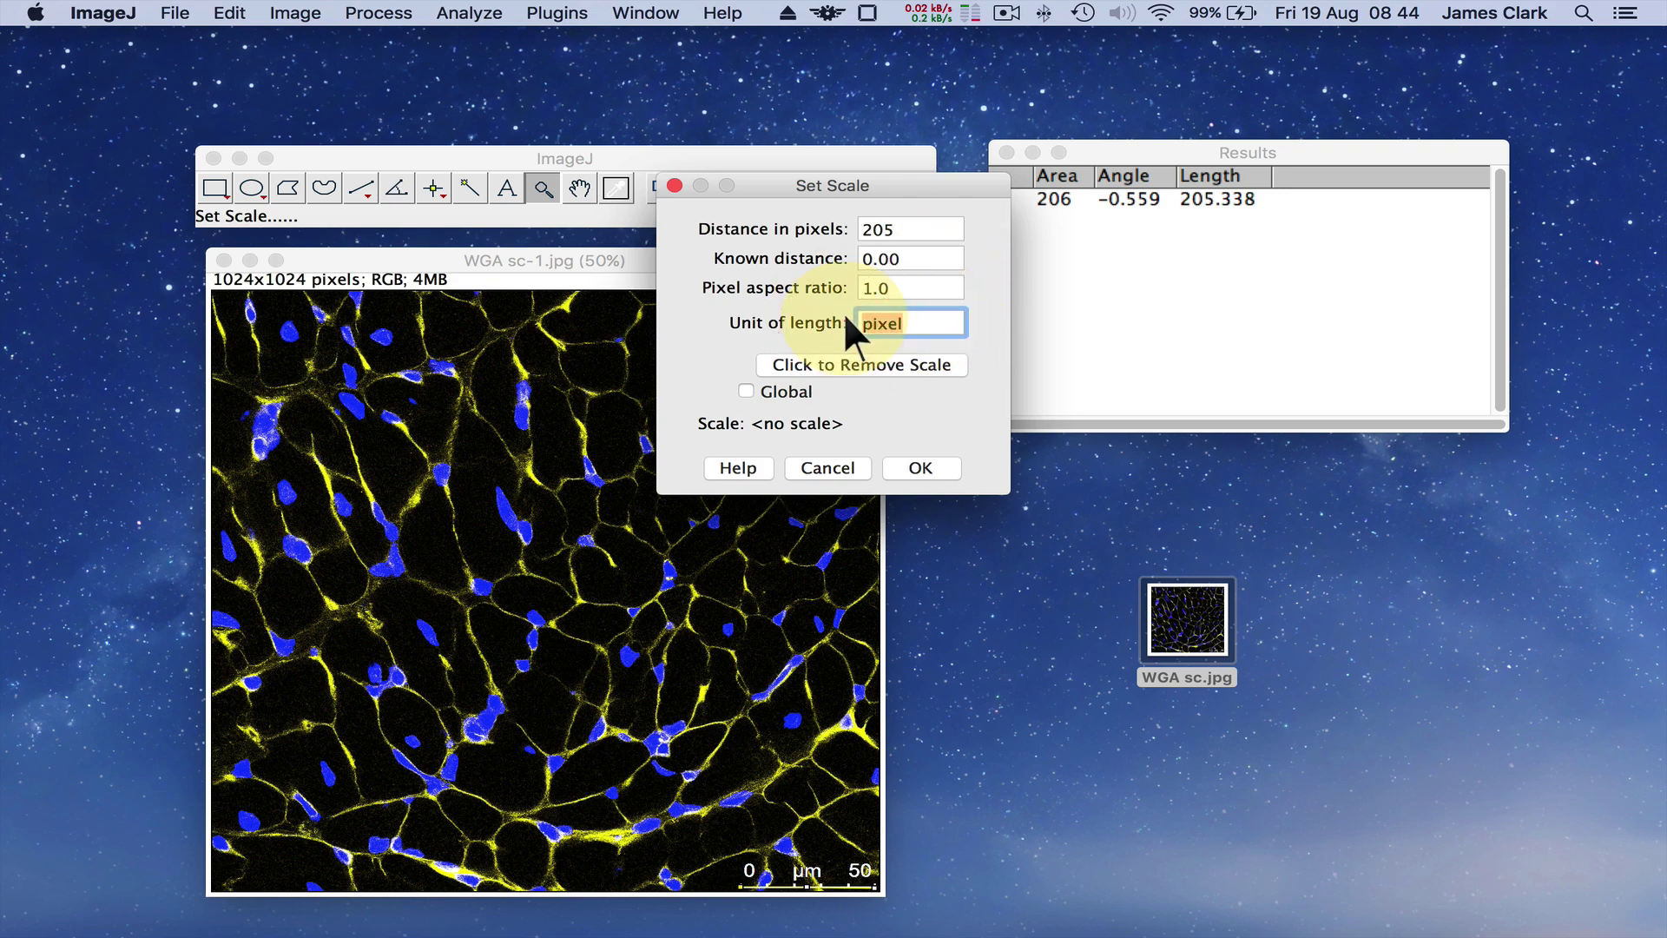
text(μm)
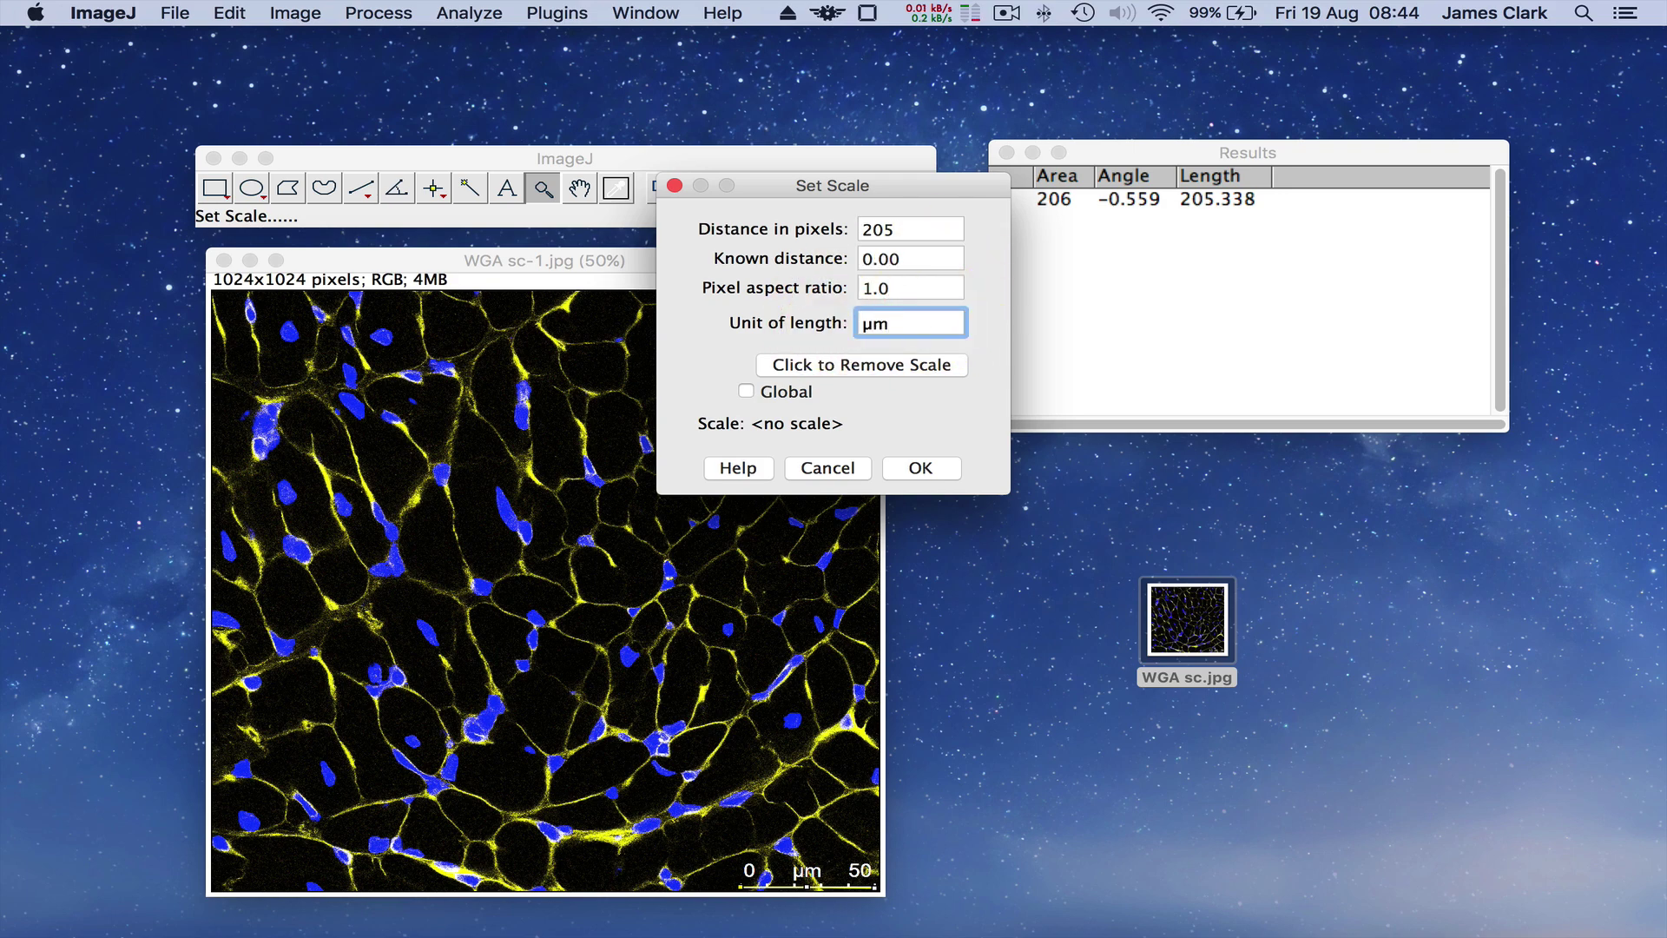
click(900, 257)
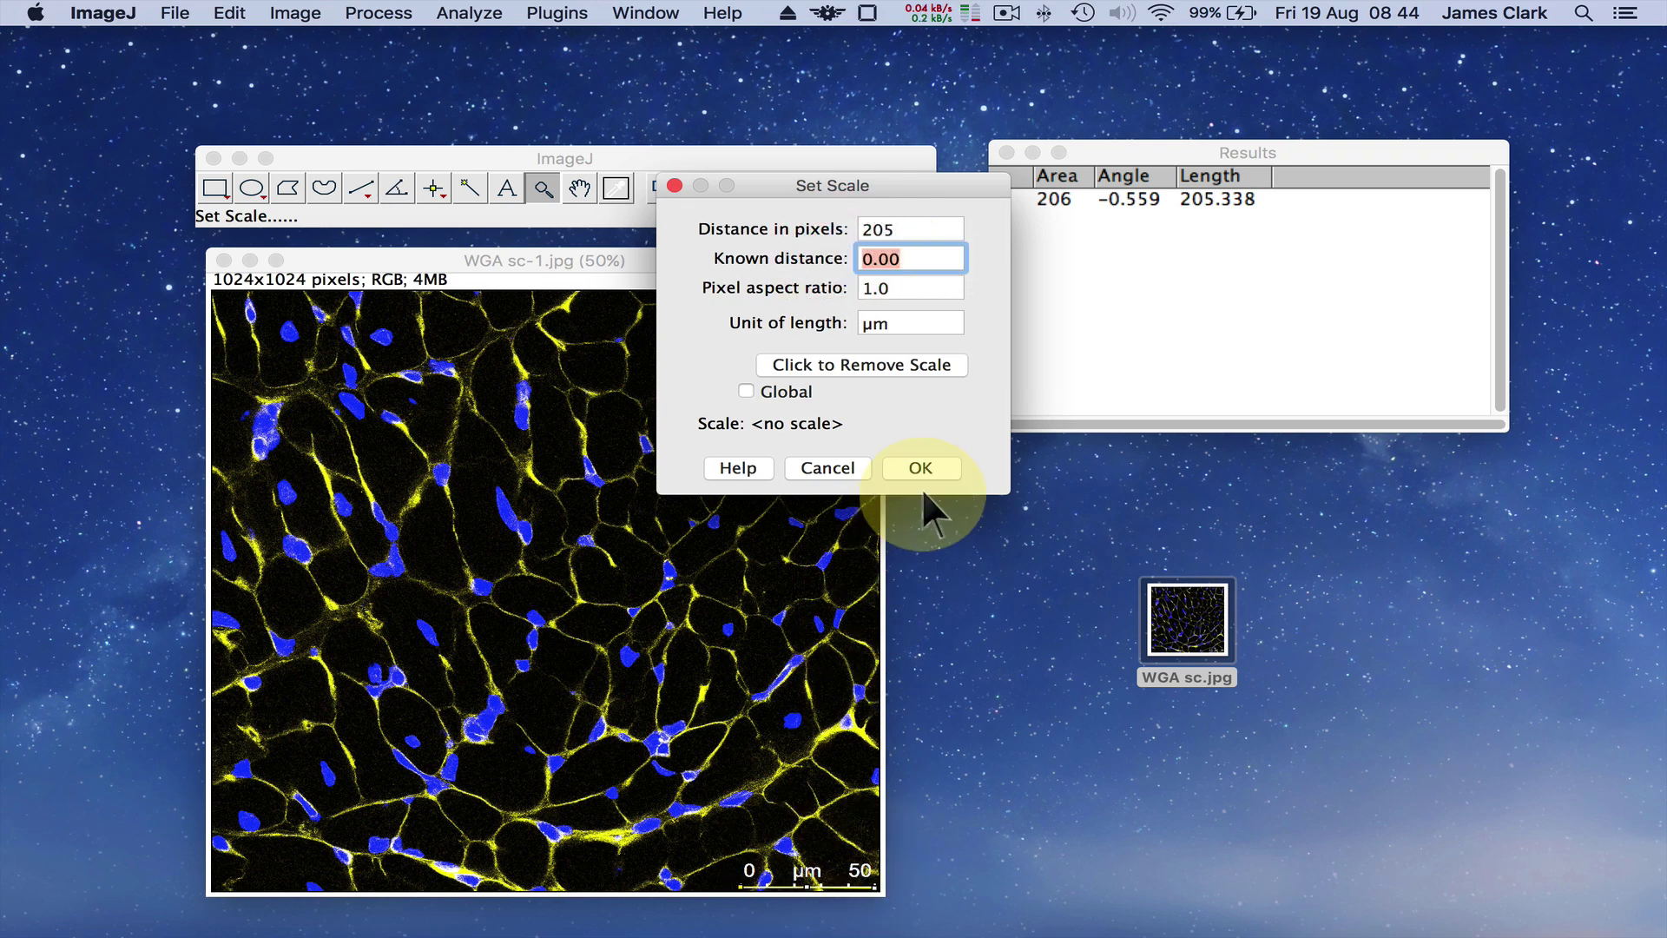
text(50)
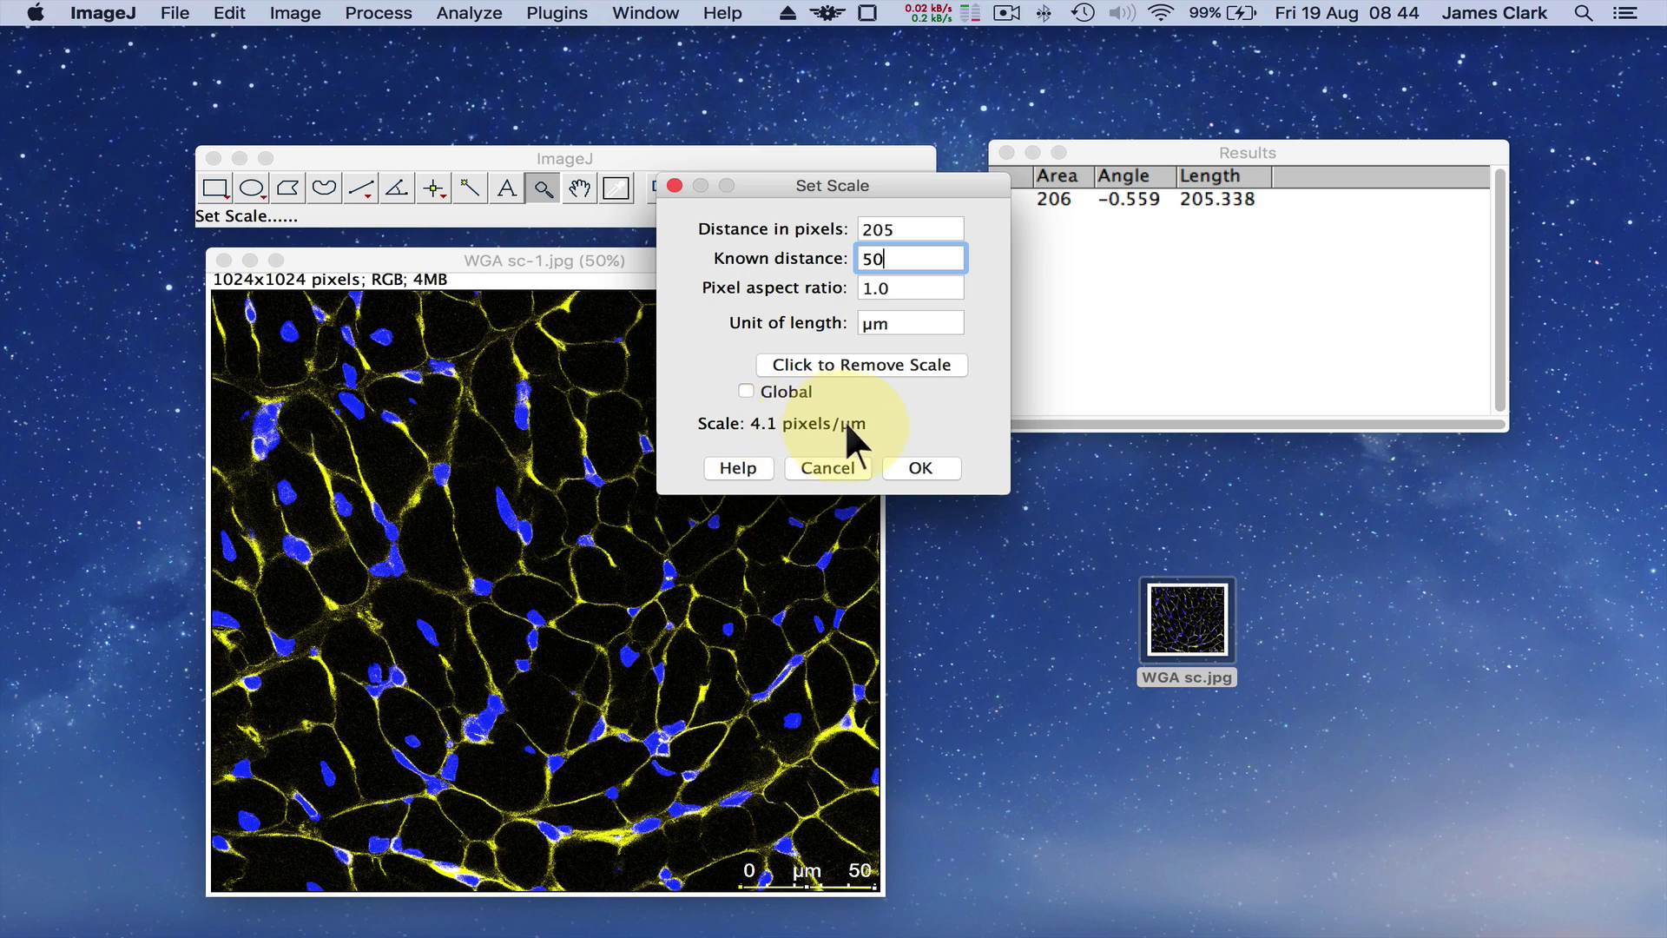
click(746, 391)
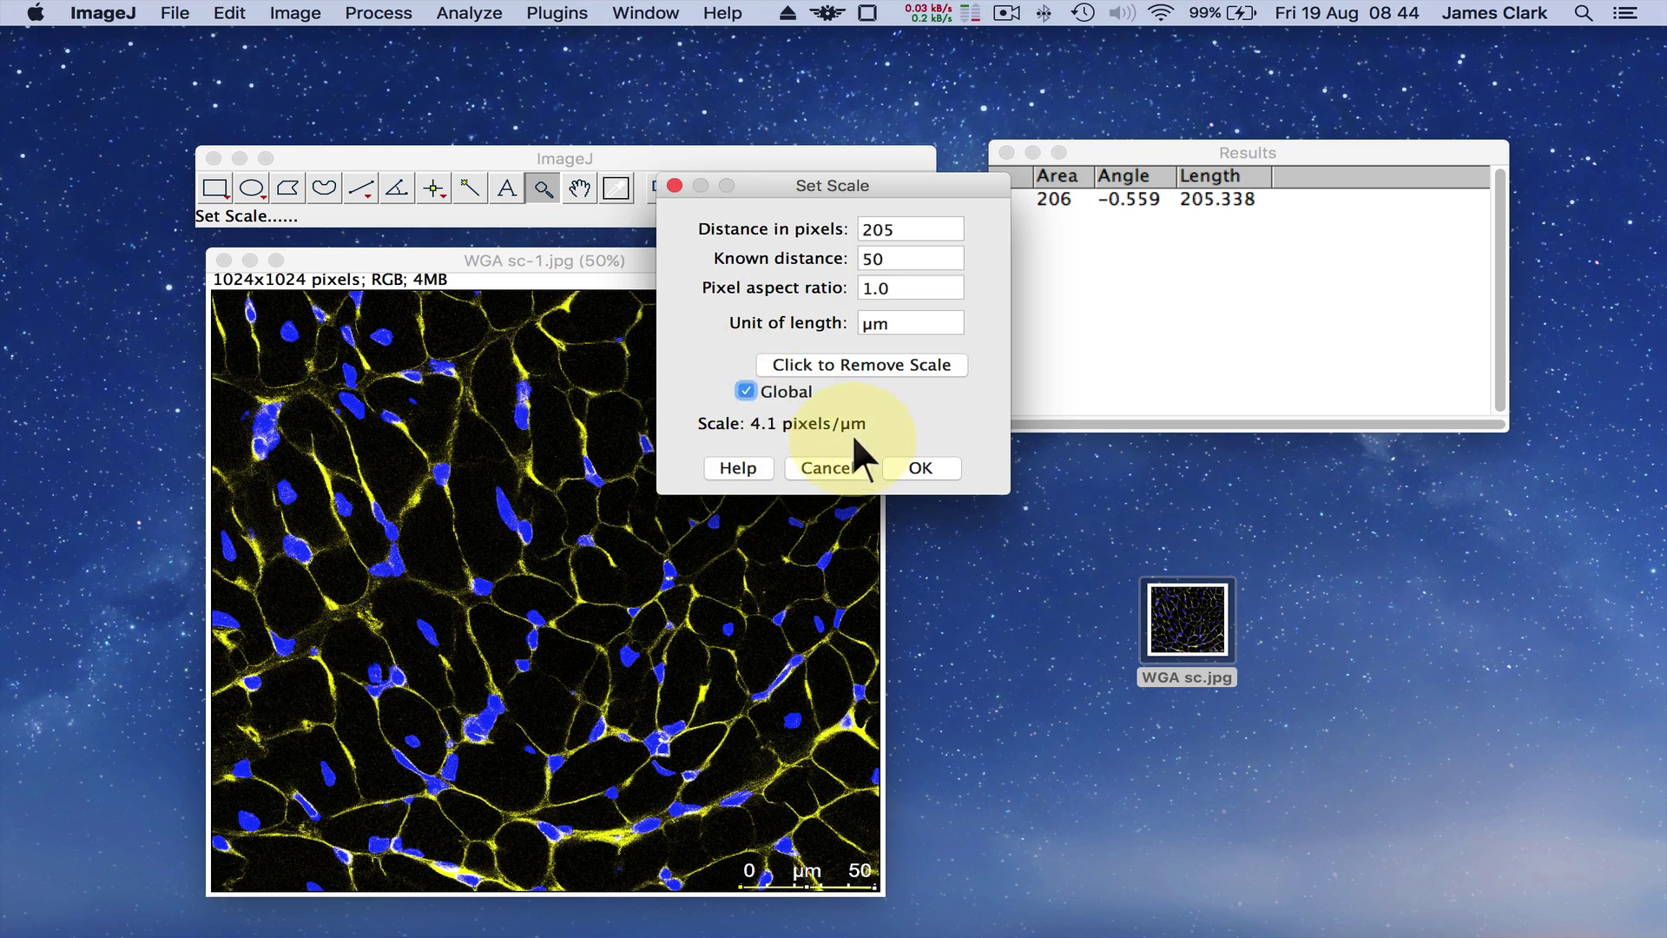
click(921, 469)
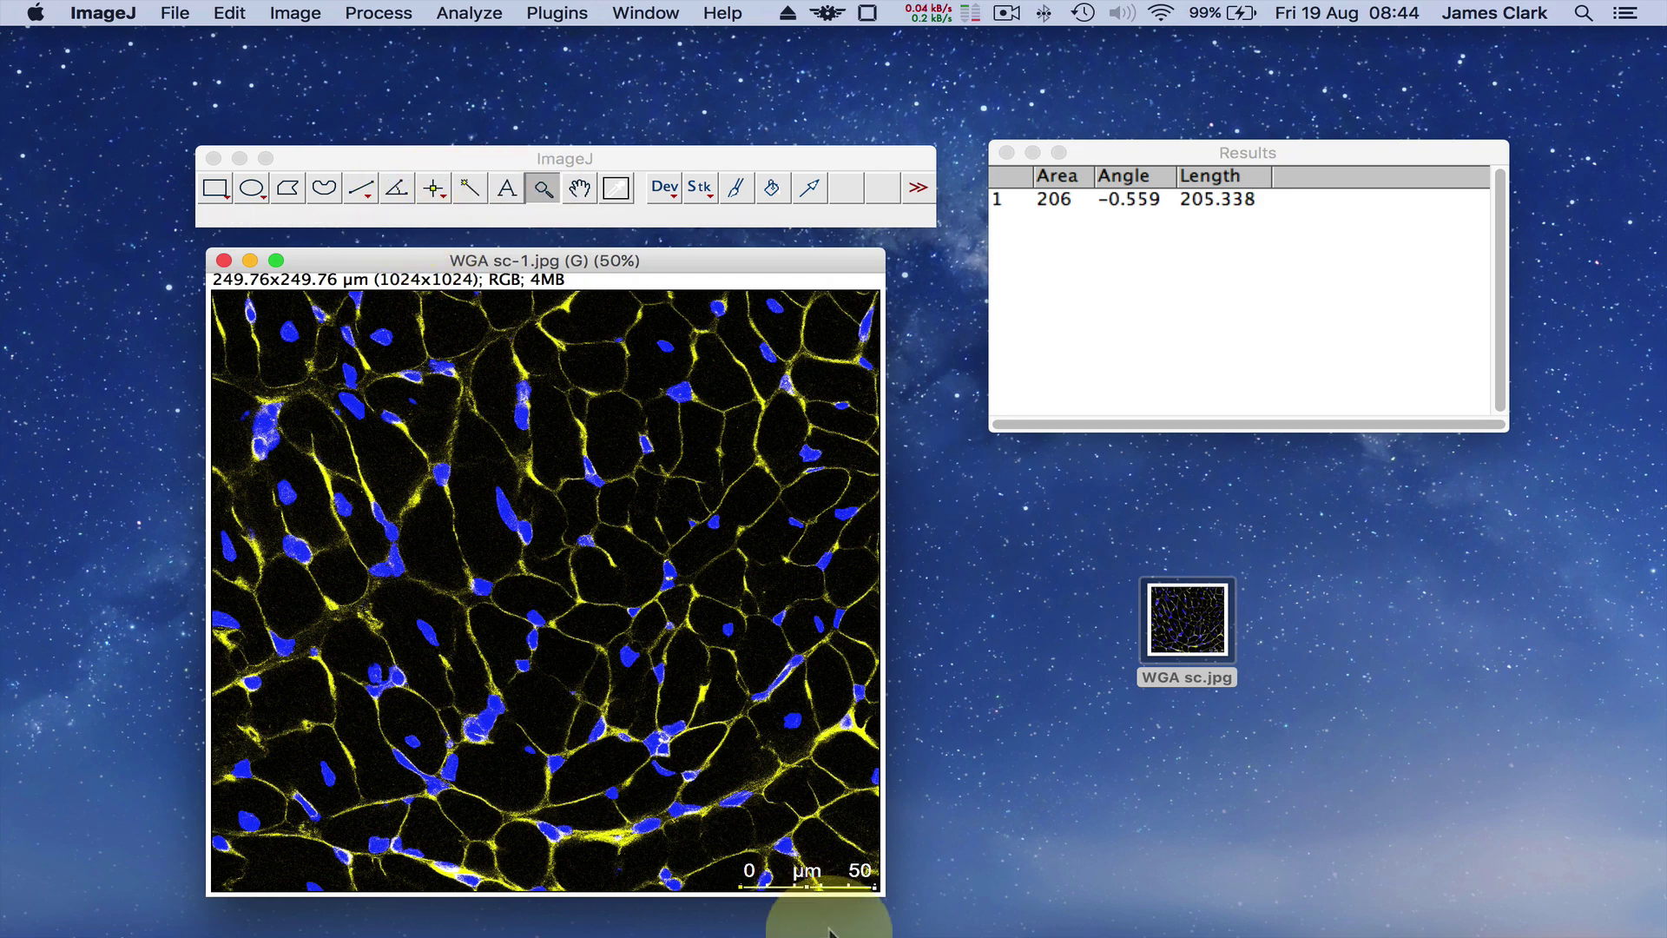
Step: Re-measure the zoomed scale bar, reading 50.082 µm, then zoom back out
click(820, 857)
click(820, 857)
click(820, 857)
click(819, 857)
click(819, 857)
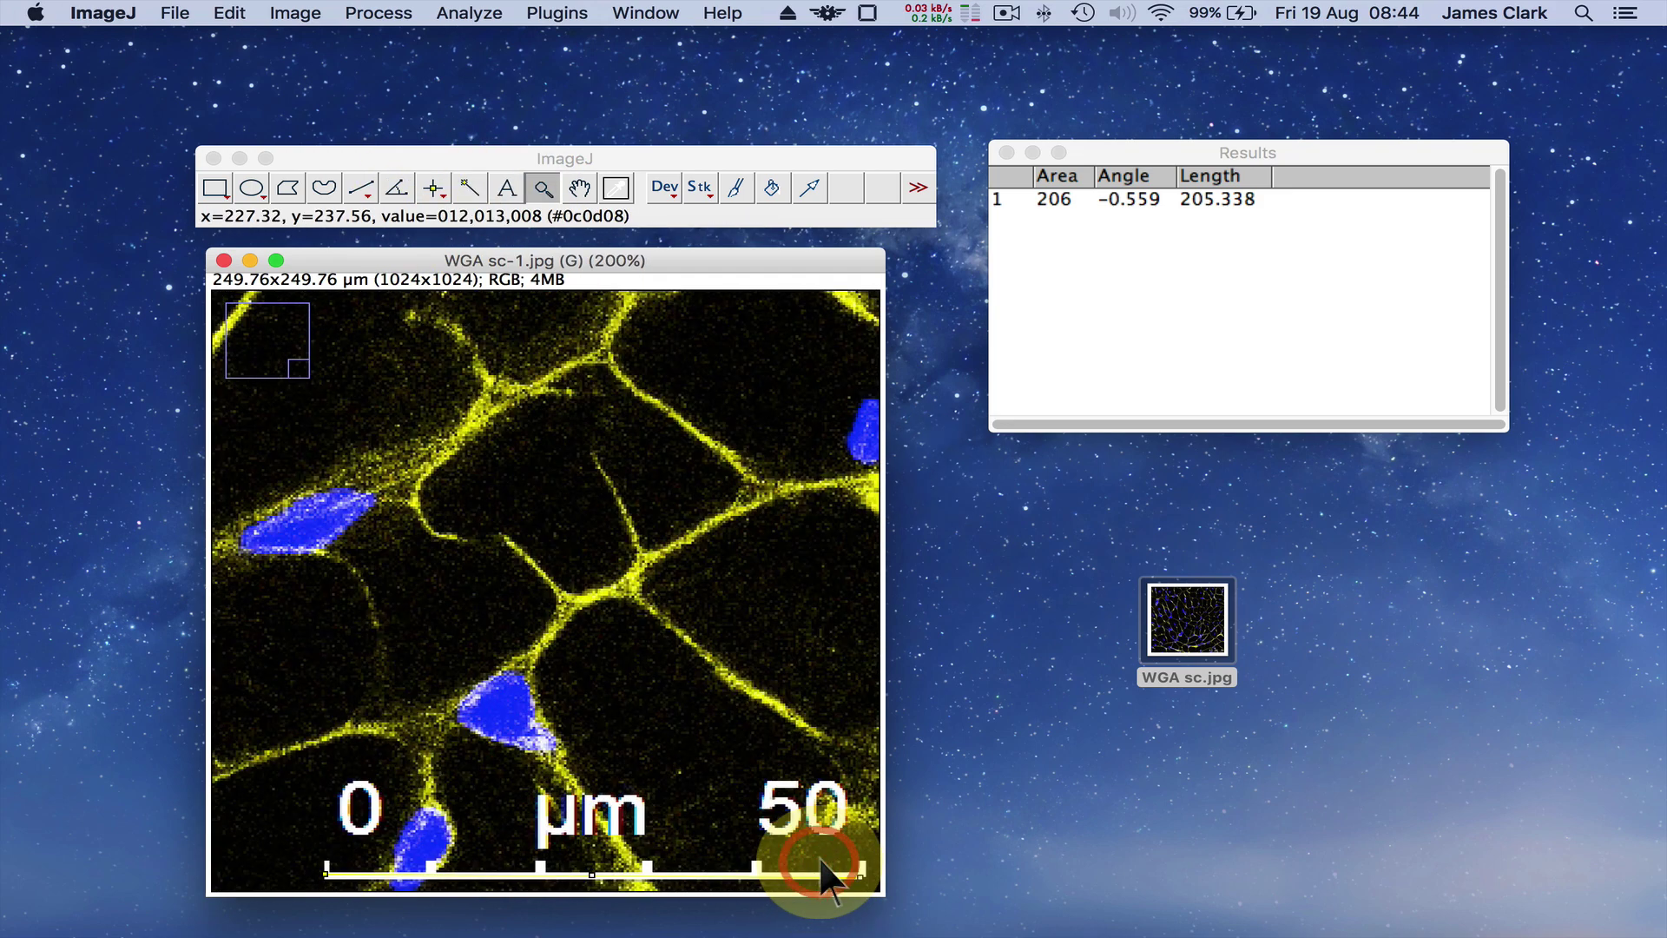
click(477, 12)
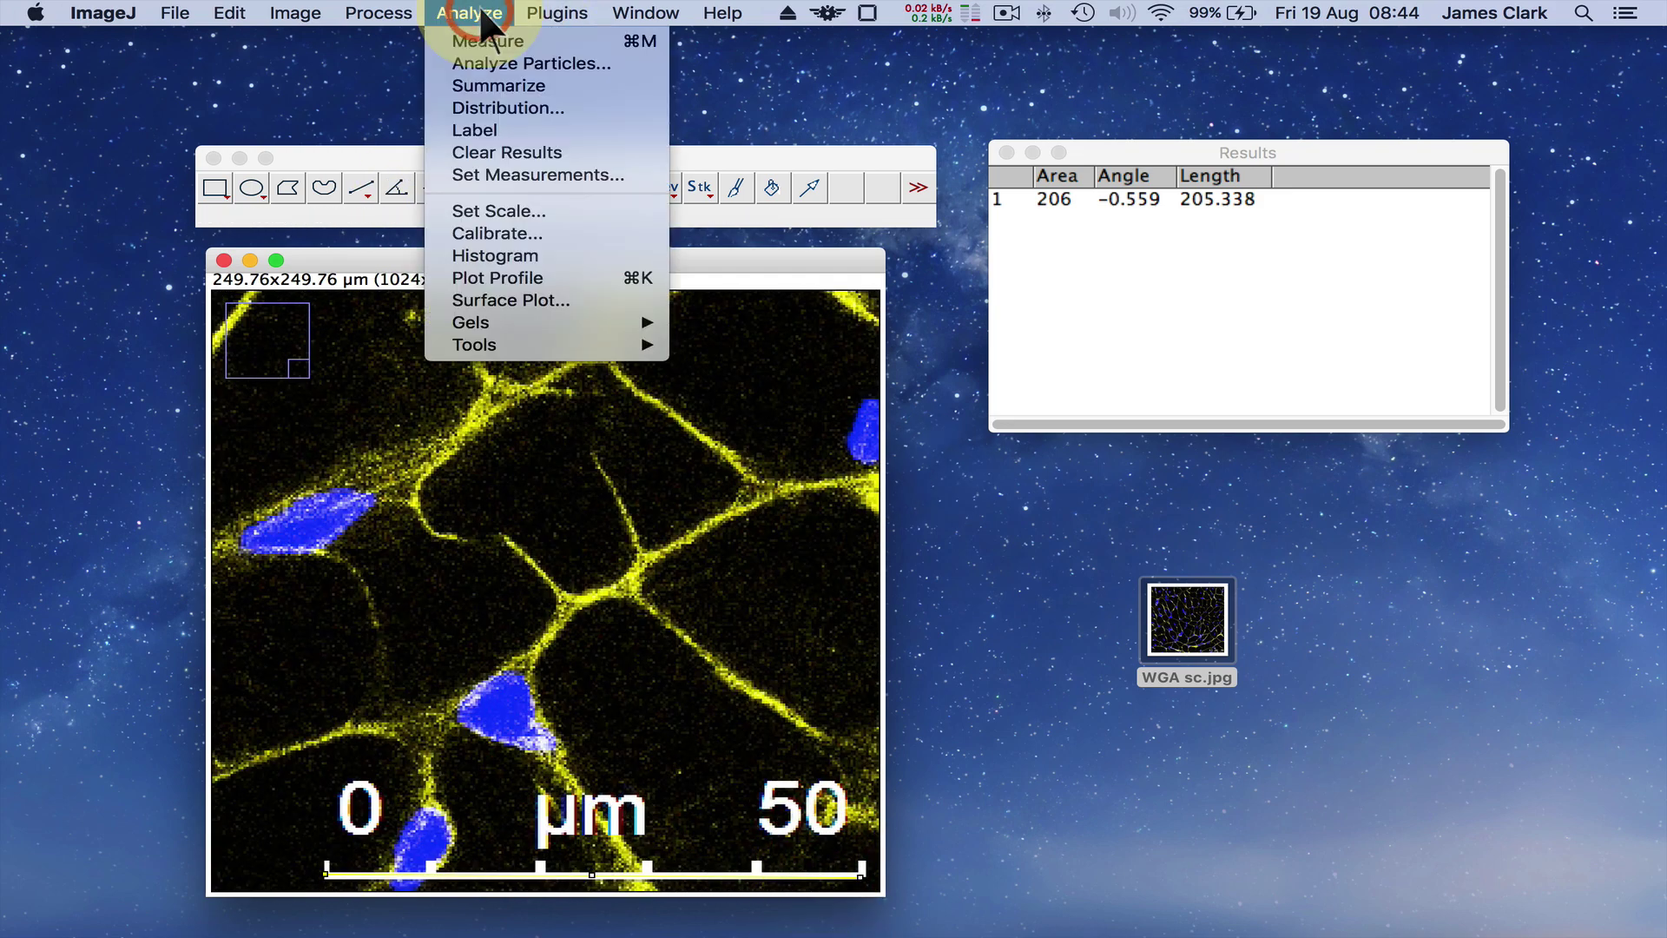
click(483, 39)
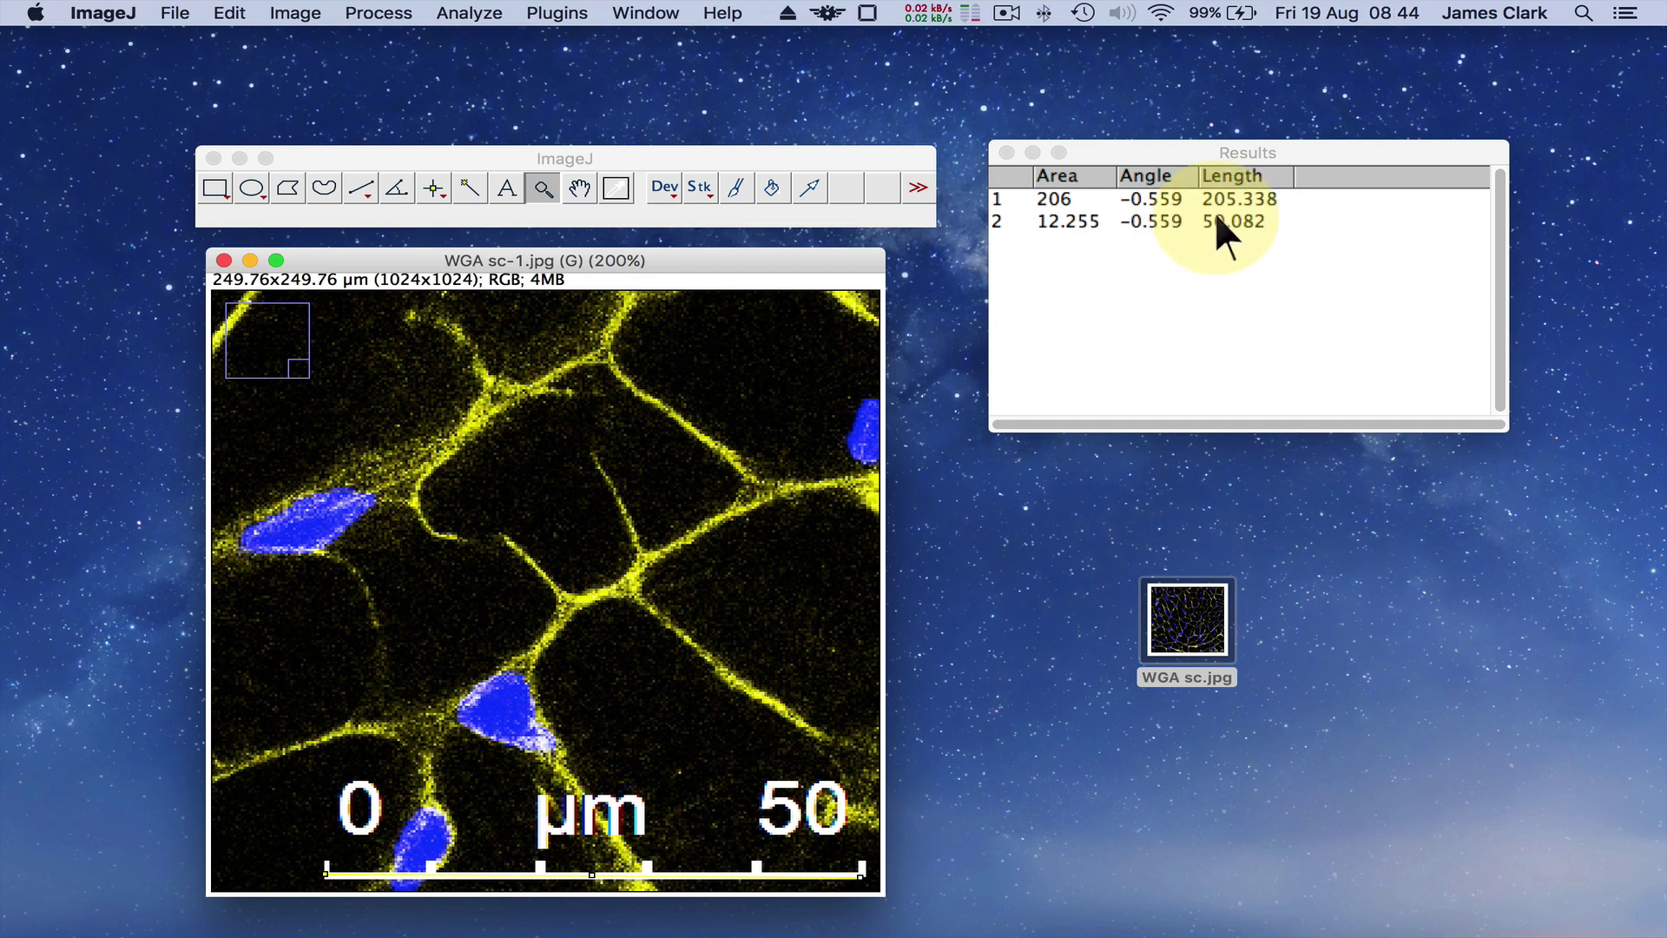
right_click(552, 505)
right_click(549, 507)
right_click(549, 508)
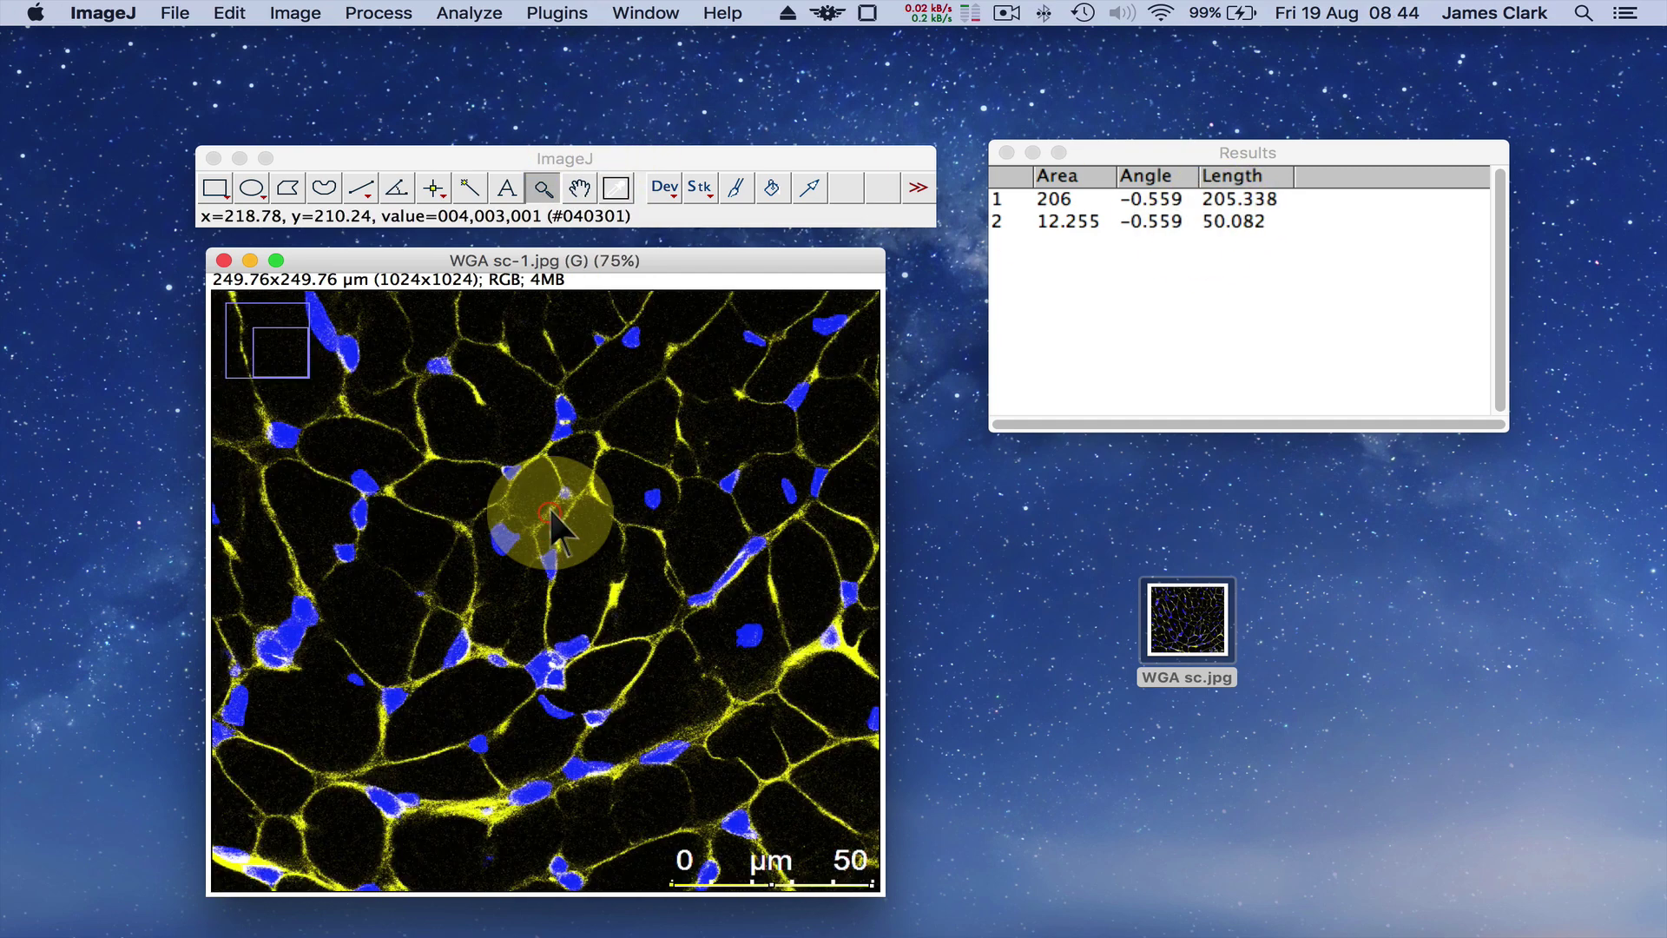
right_click(549, 508)
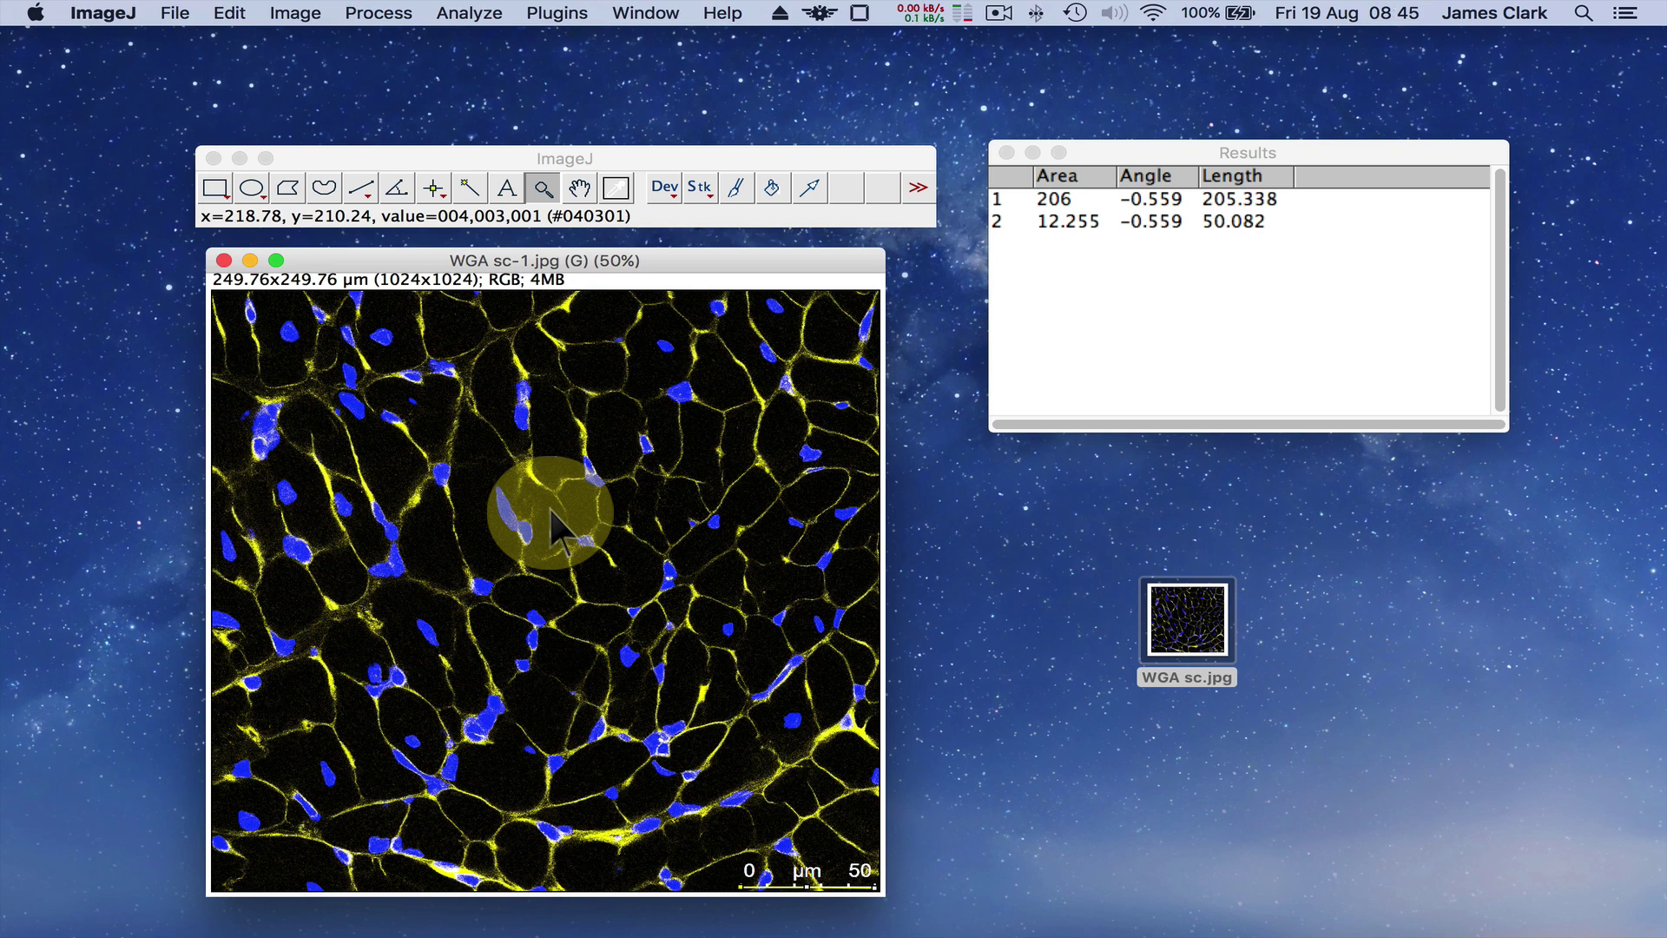
Step: Place a single point marker on a cell near the upper left of the micrograph
click(434, 188)
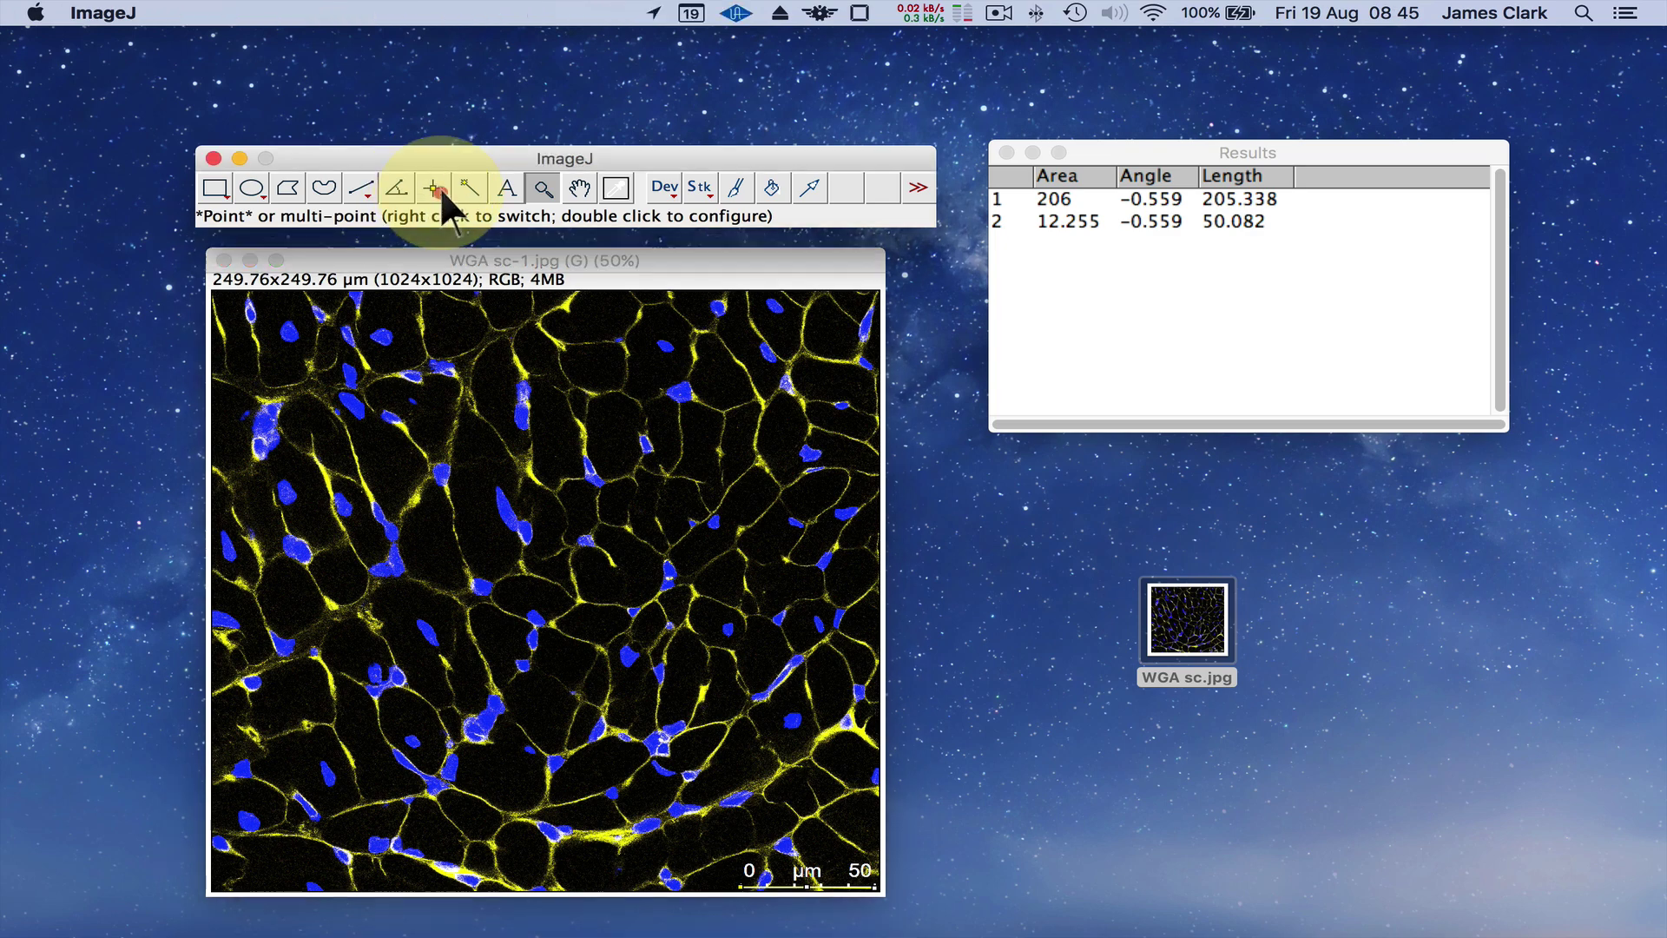
click(450, 327)
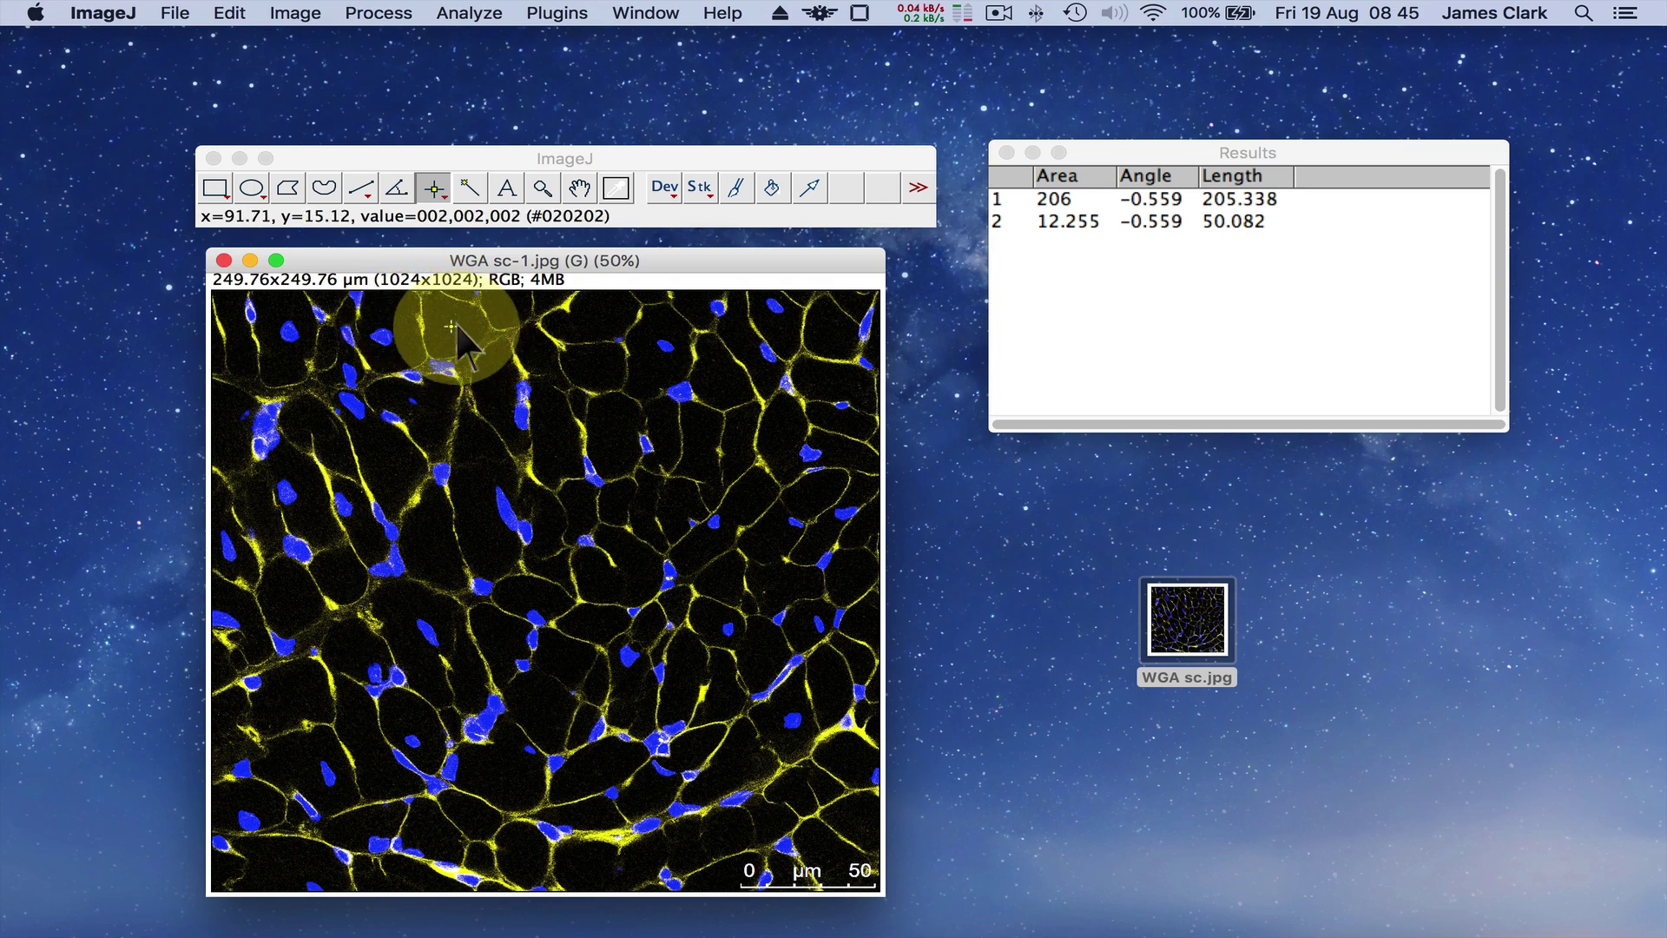
click(434, 407)
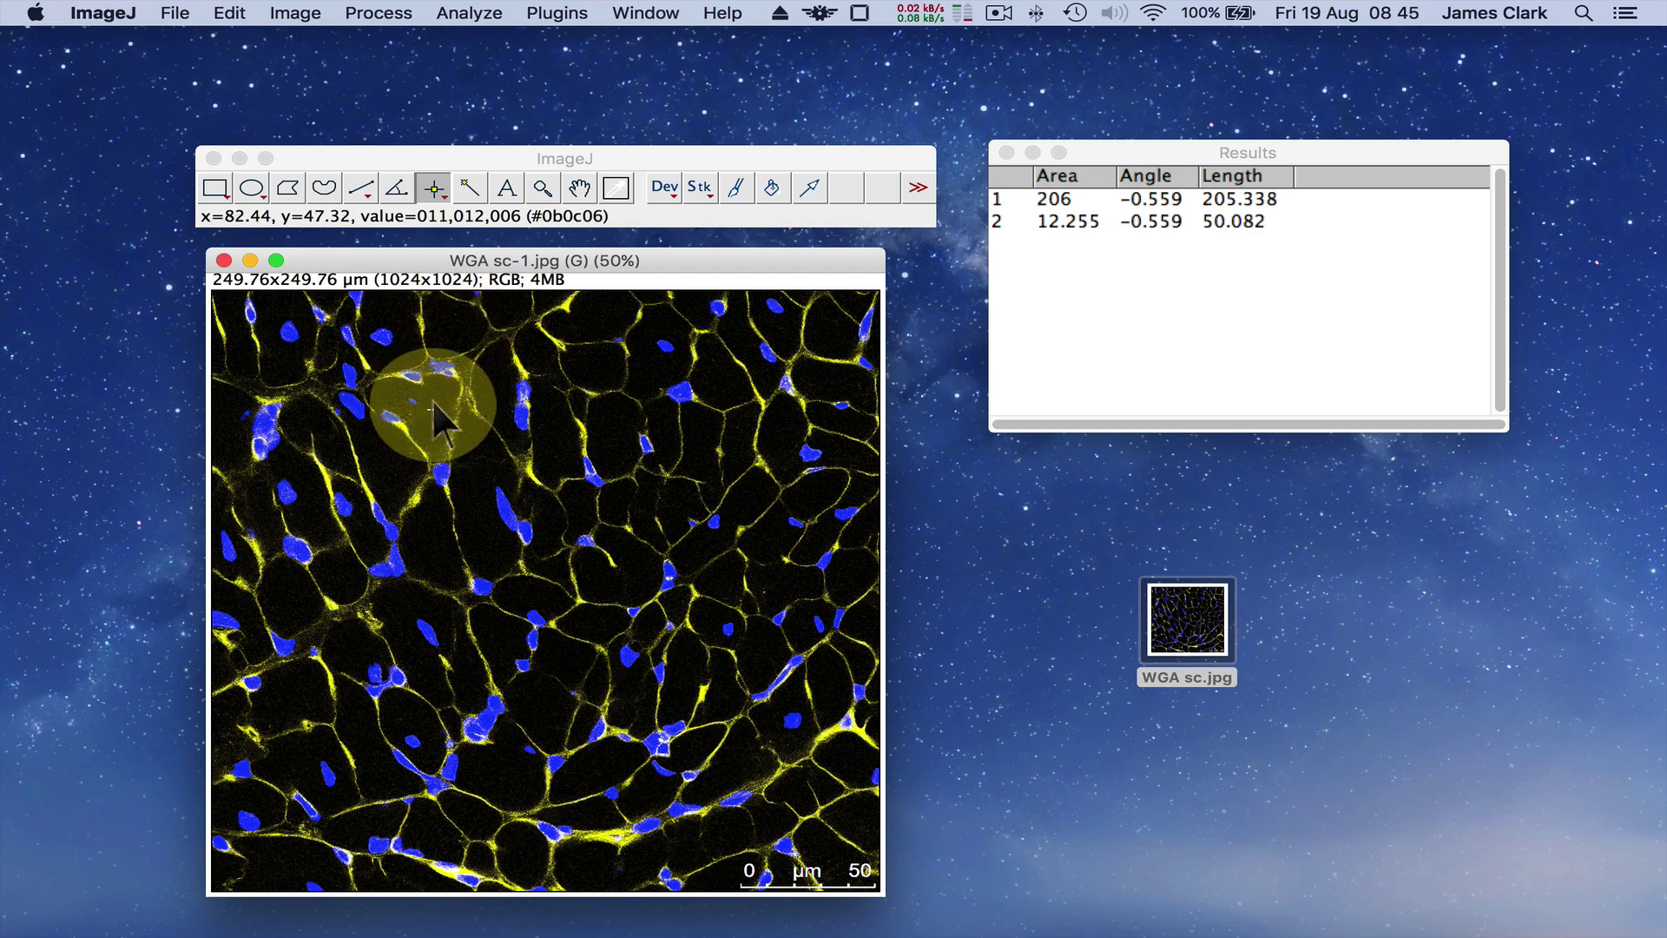
click(438, 181)
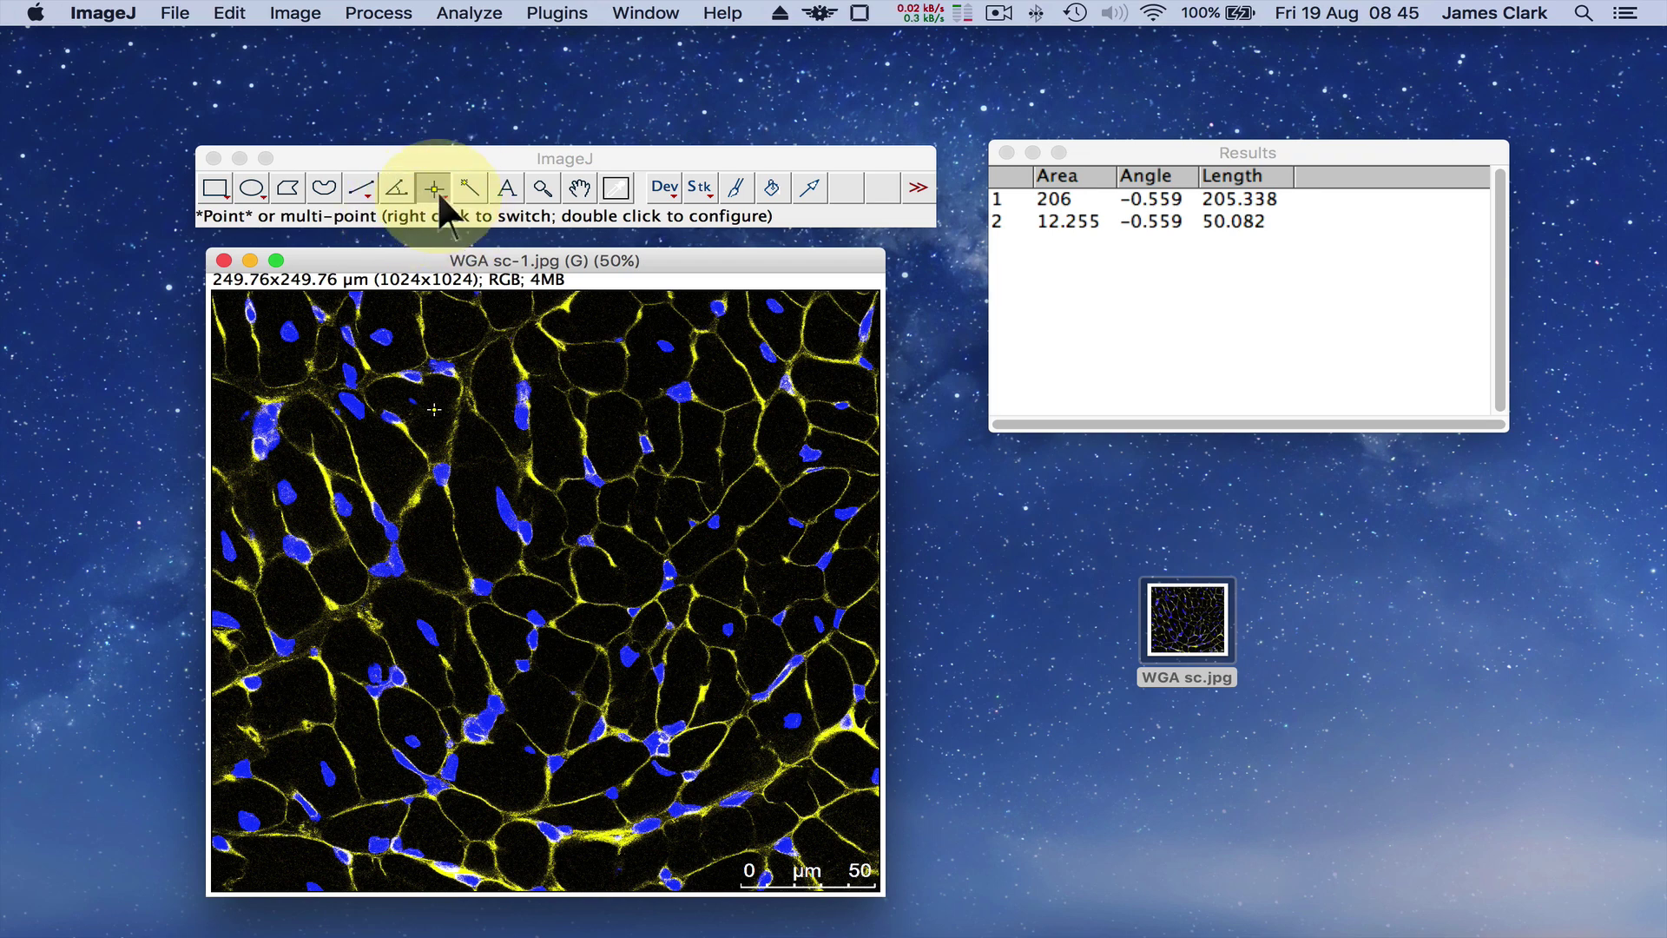
Step: Switch the point tool to Multi-point mode
right_click(439, 193)
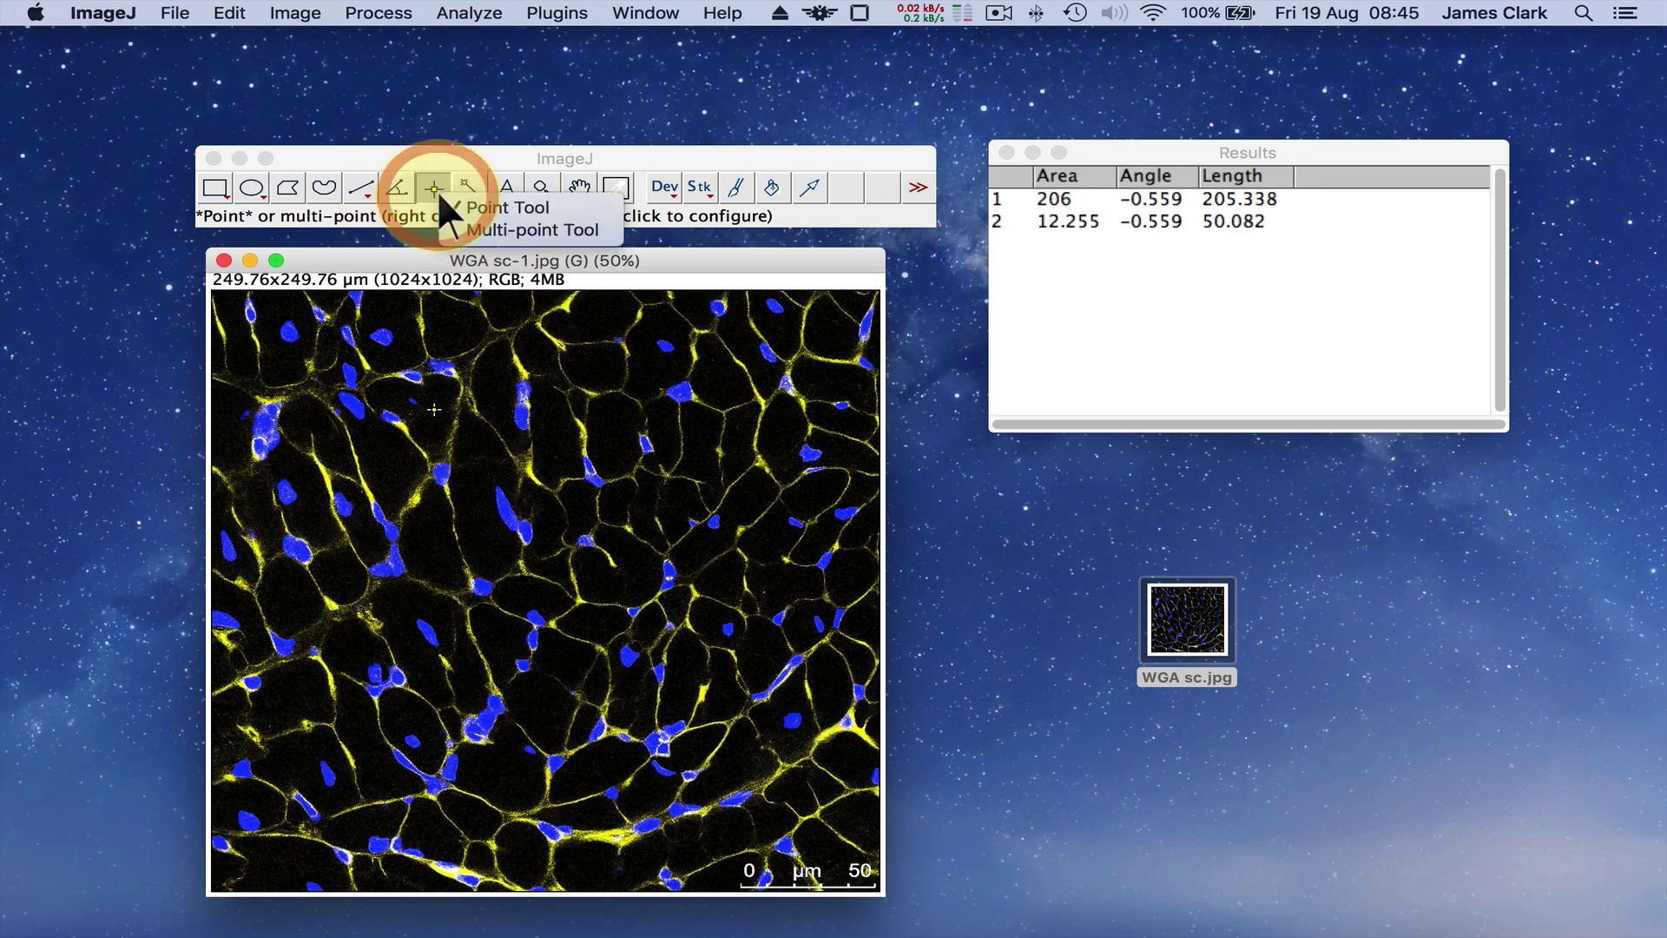
click(488, 227)
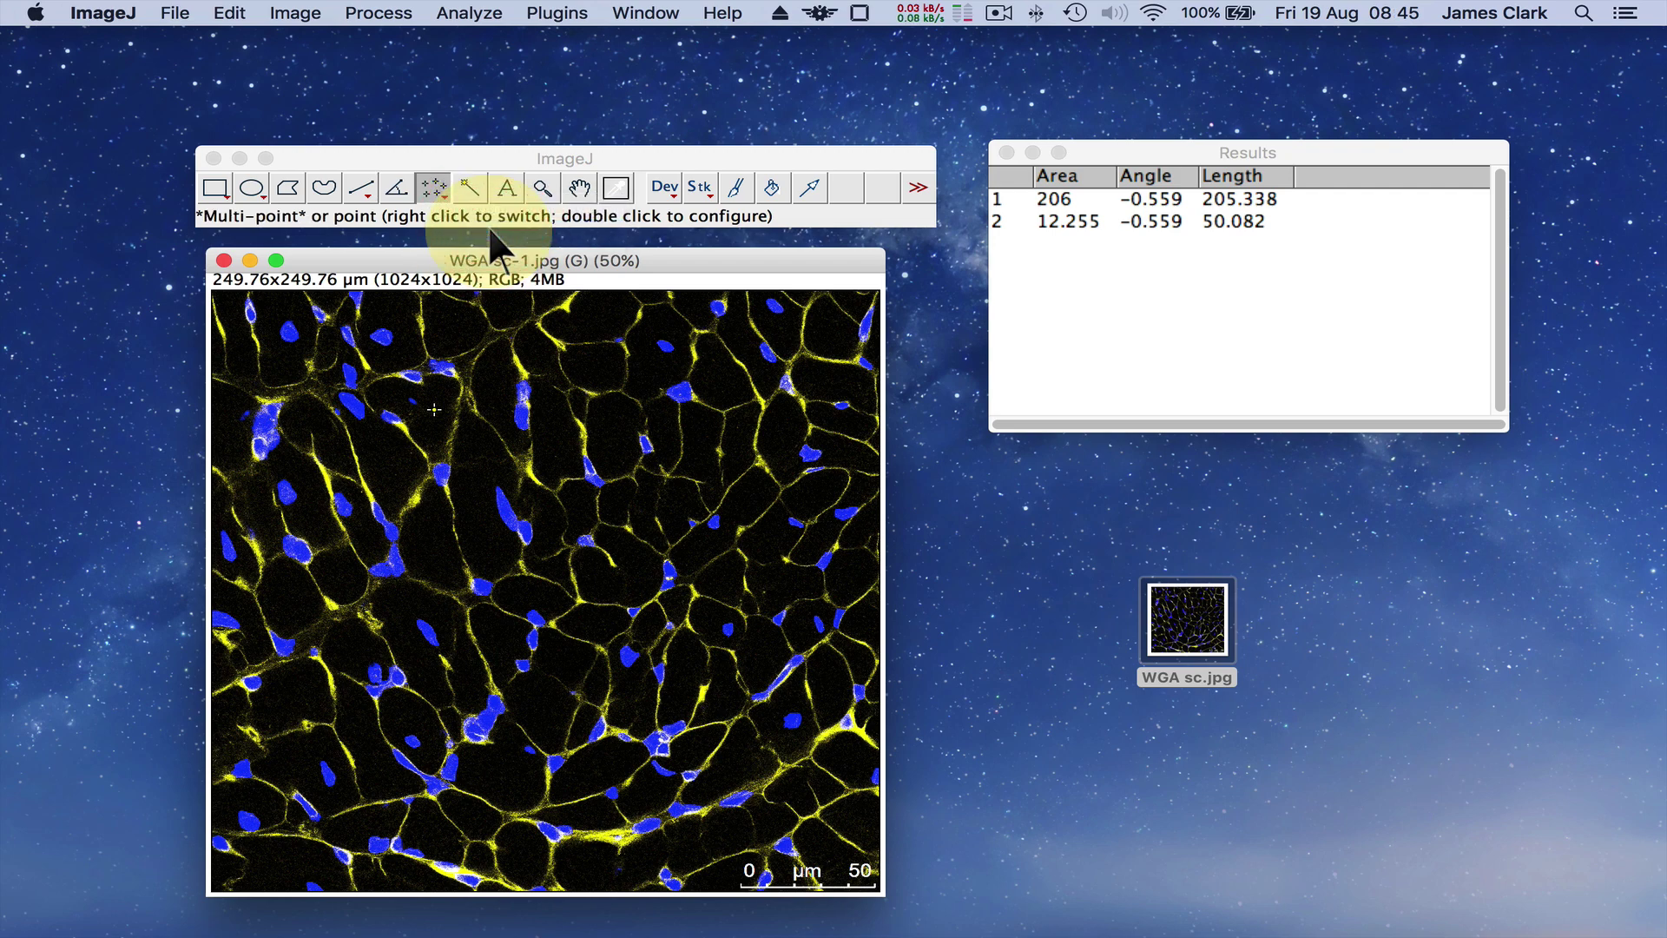
double_click(432, 186)
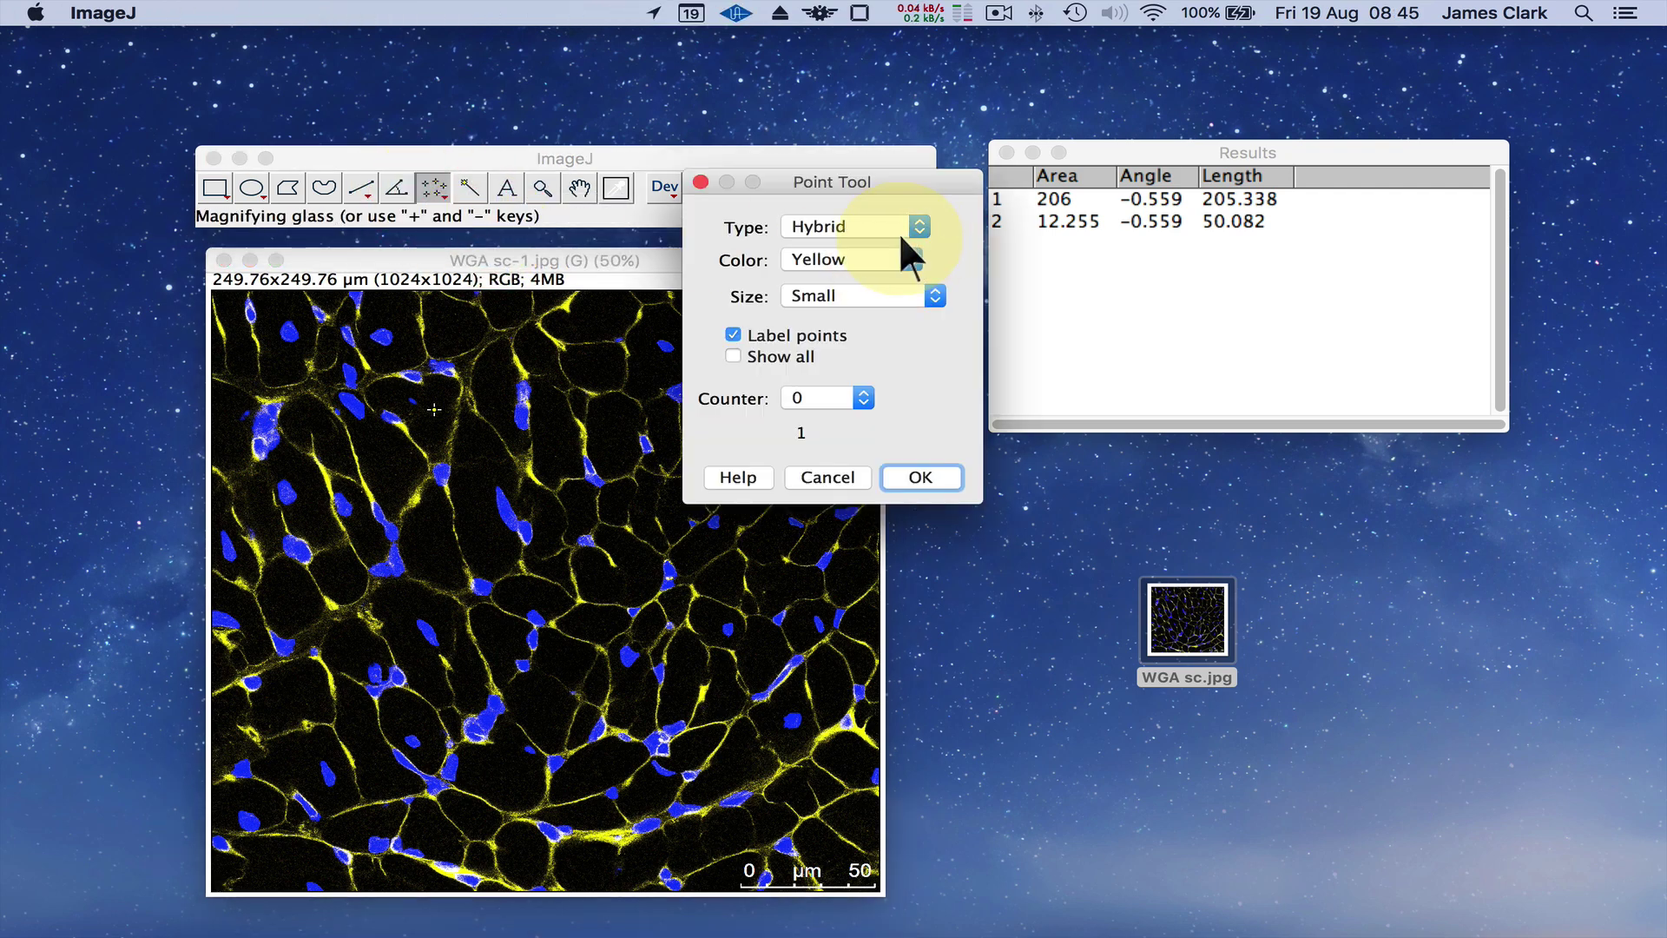
click(830, 476)
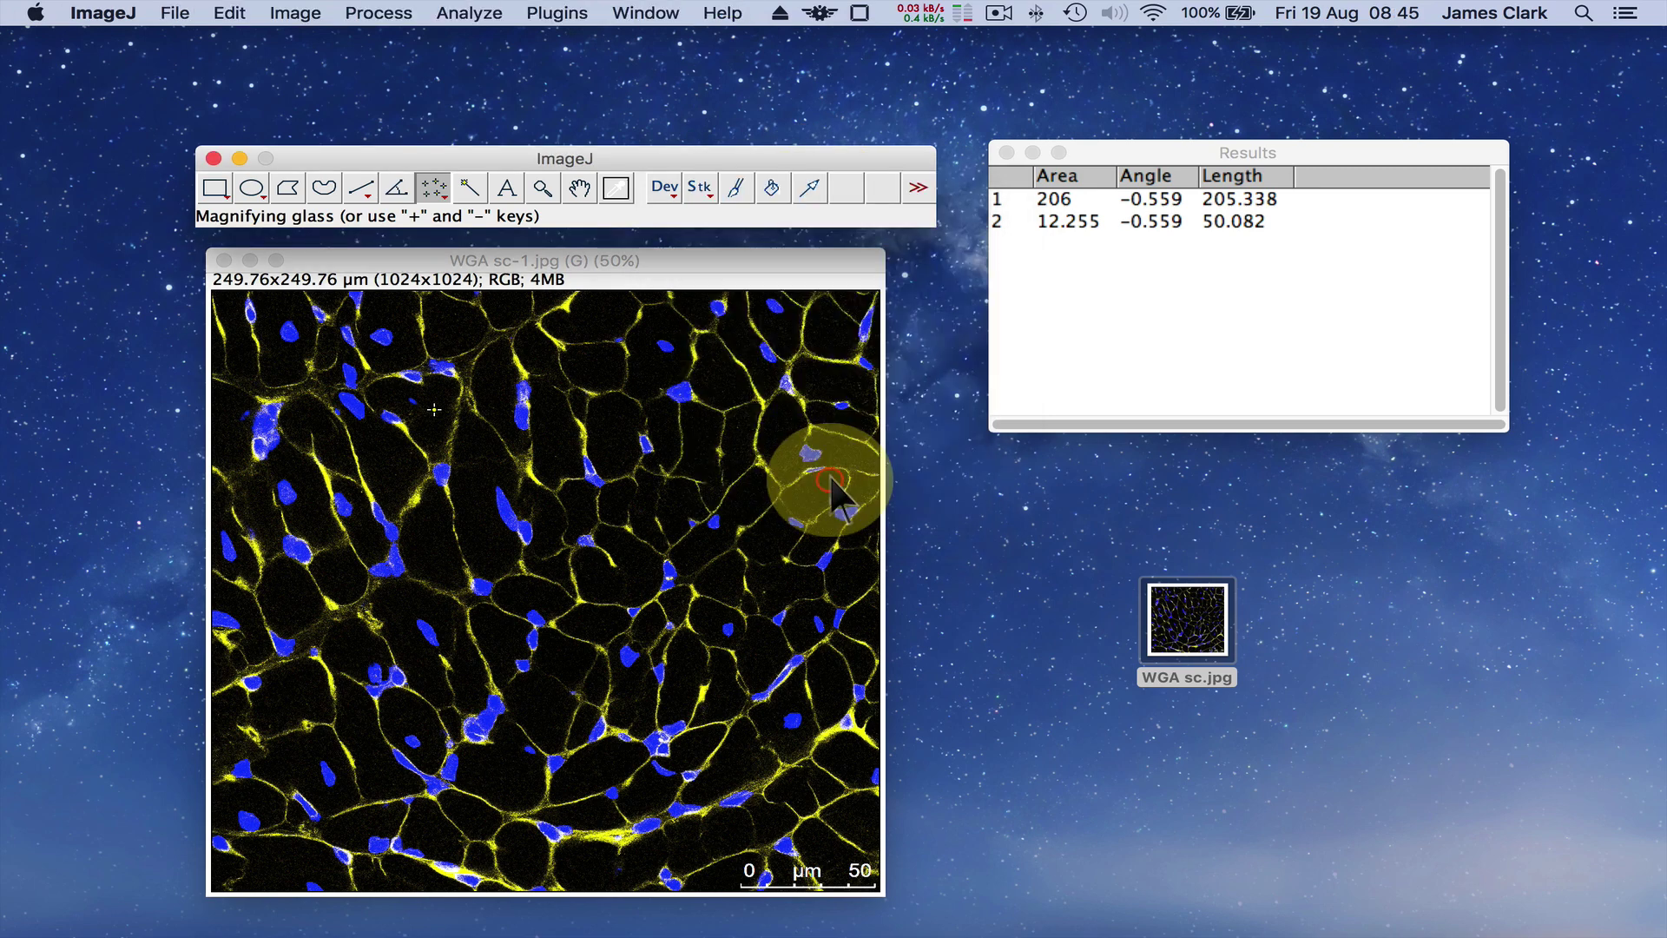
Step: Set the point markers to Crosshair type, Red colour and Large size
double_click(432, 186)
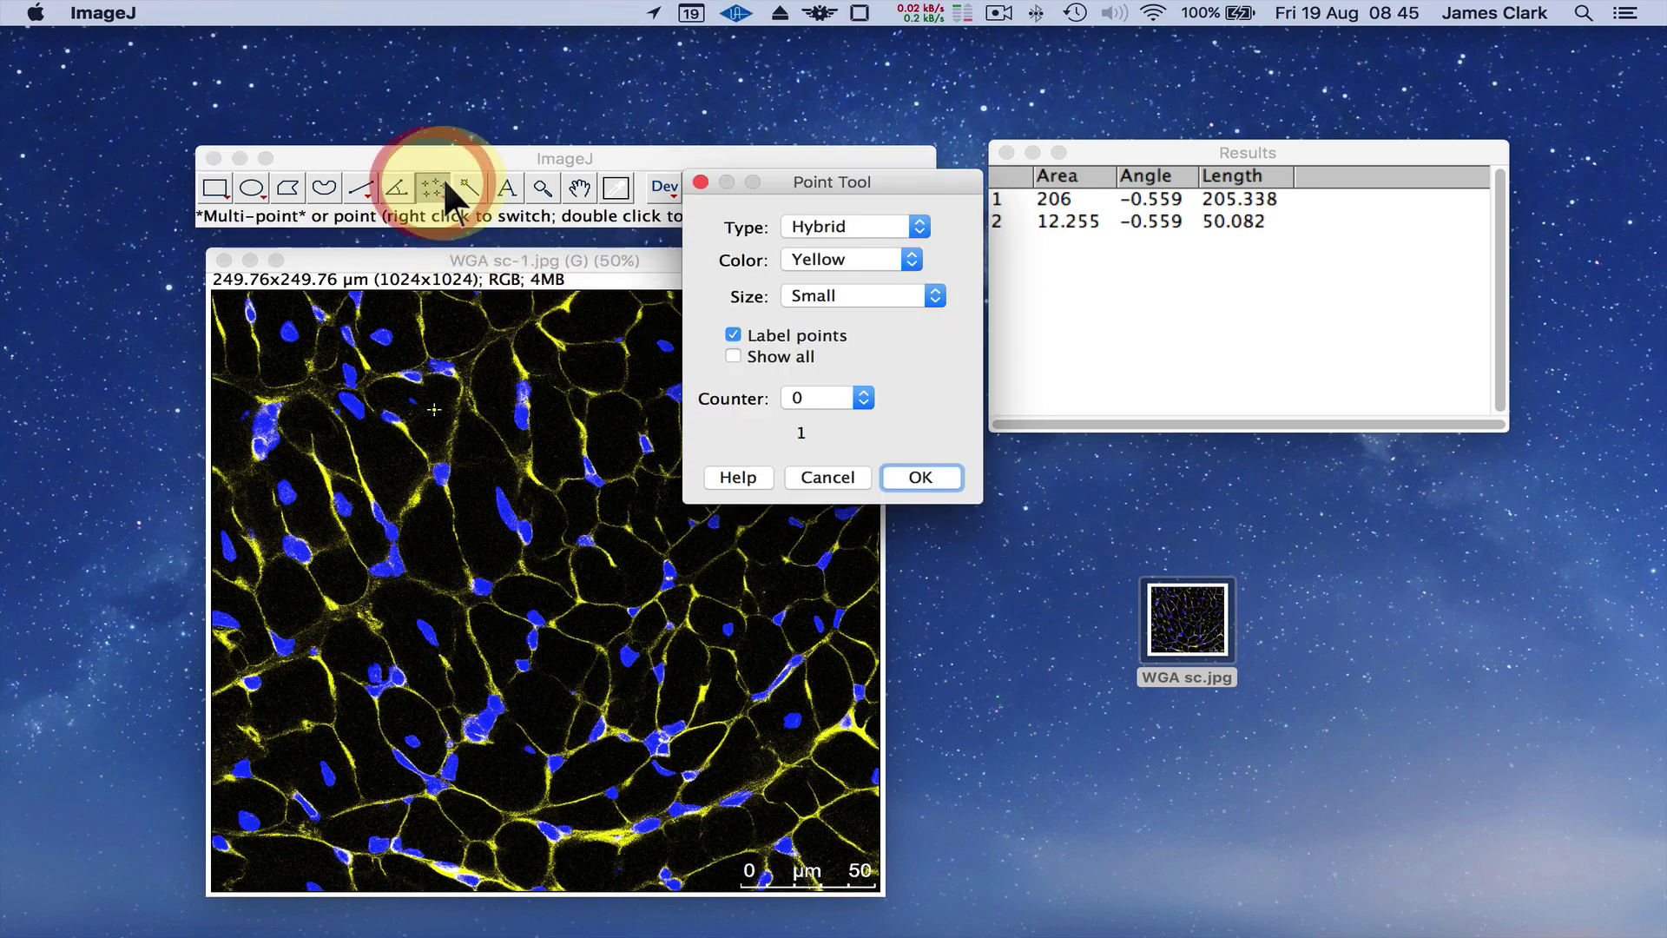
click(816, 226)
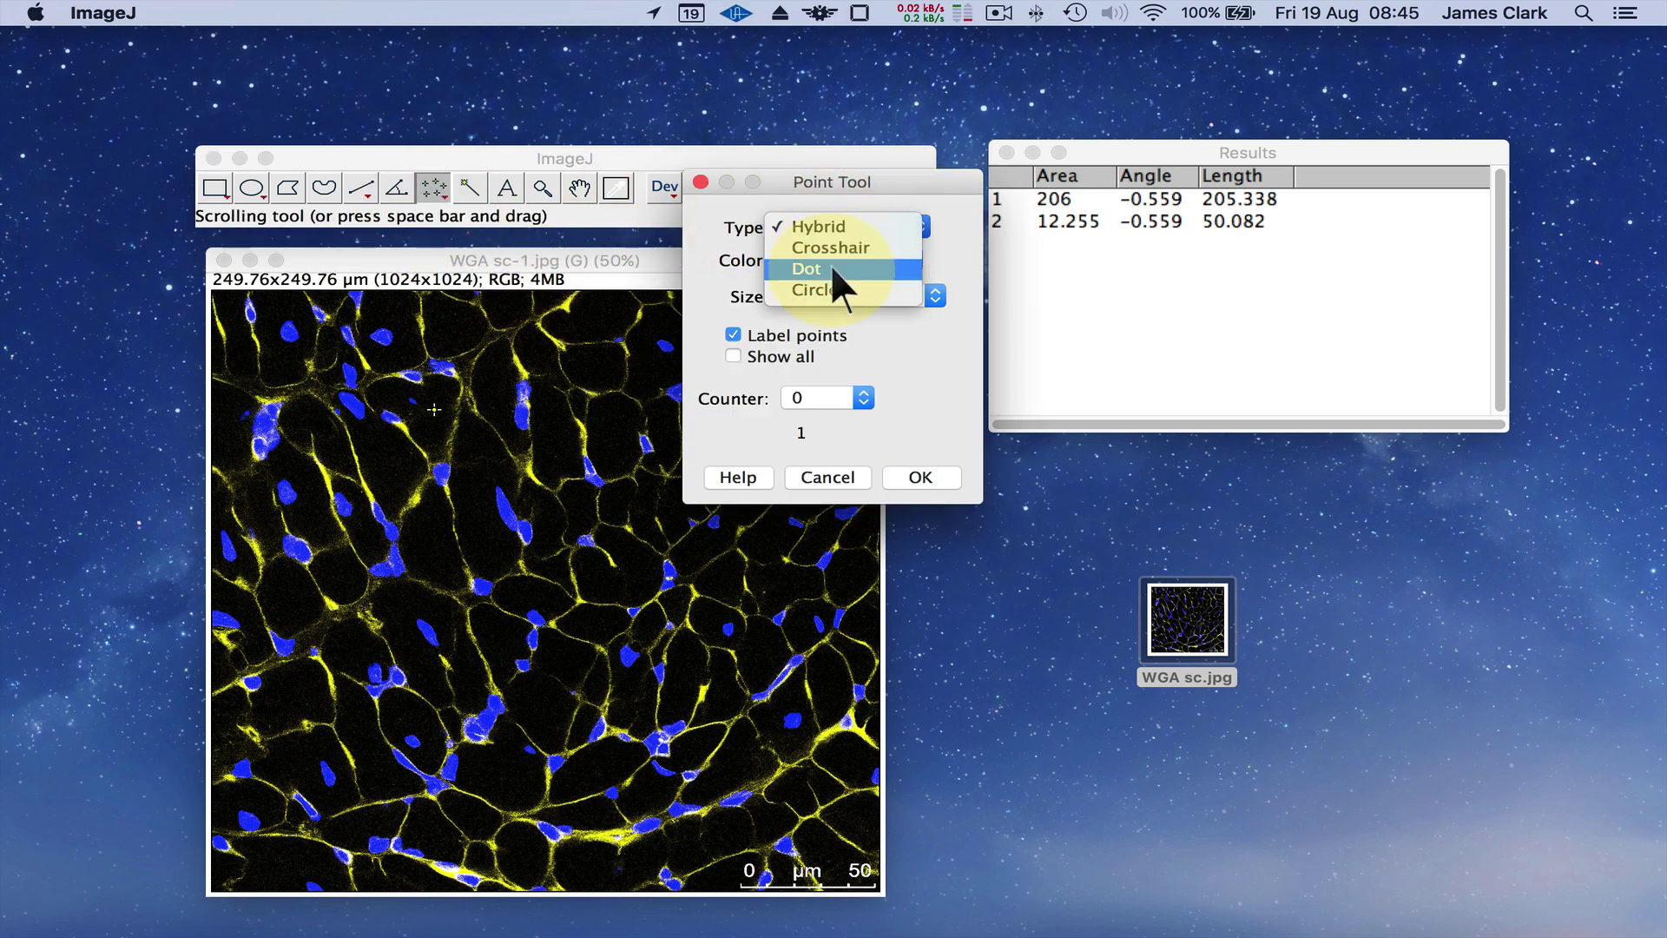
click(830, 248)
click(846, 257)
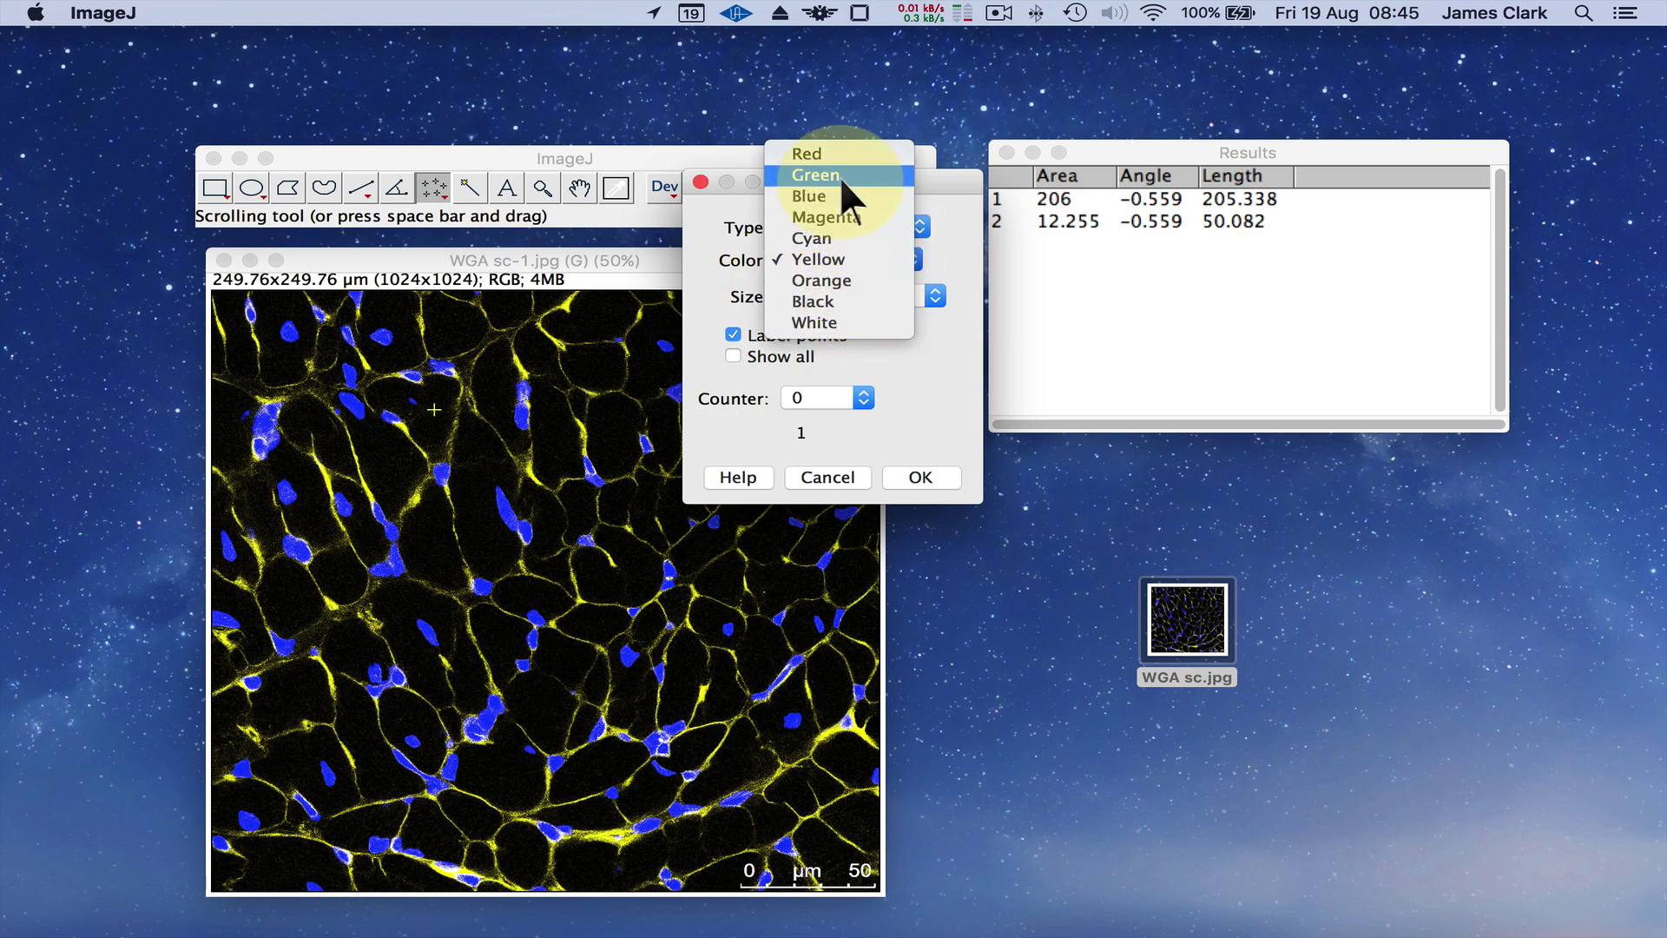
click(851, 154)
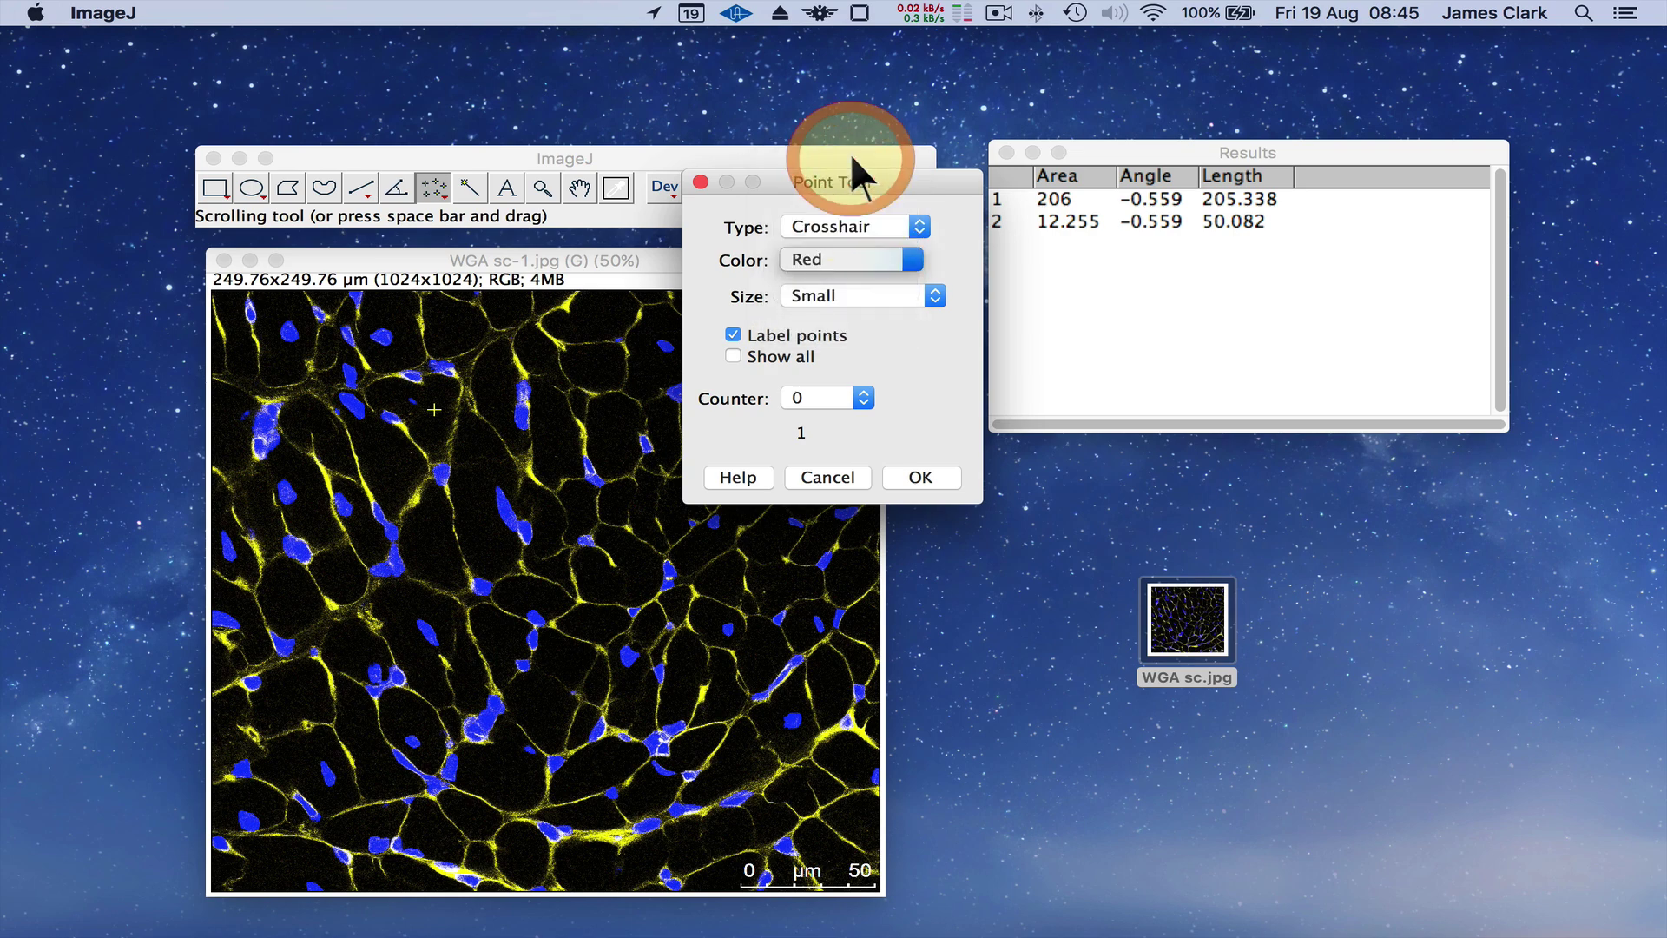
click(897, 295)
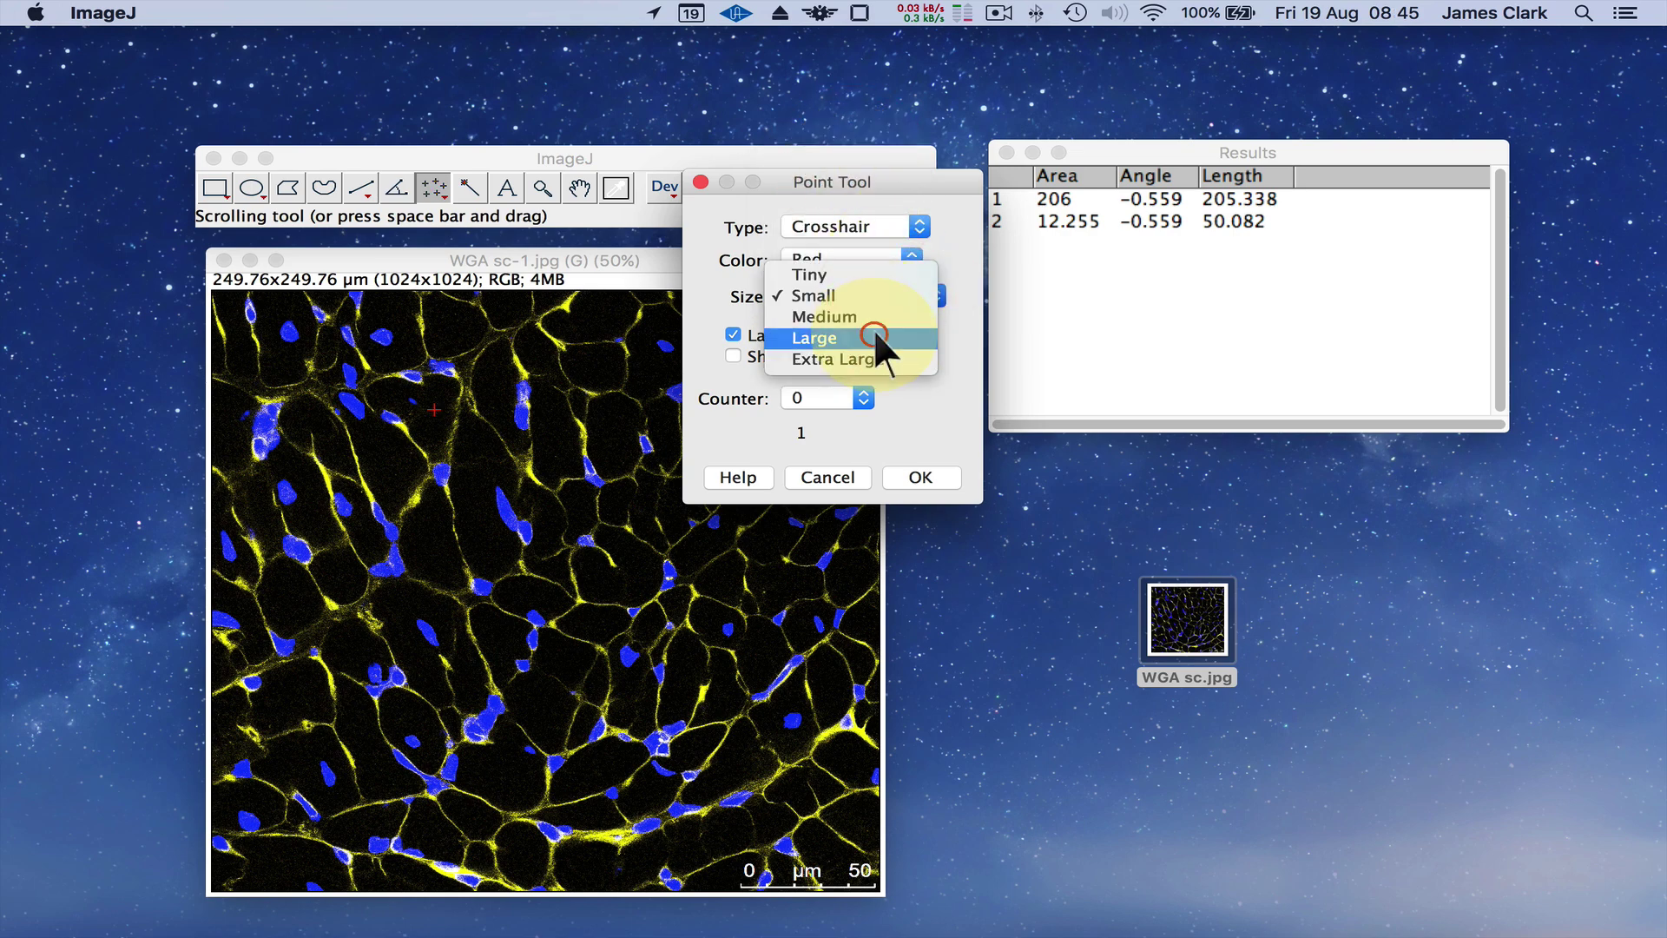
click(873, 335)
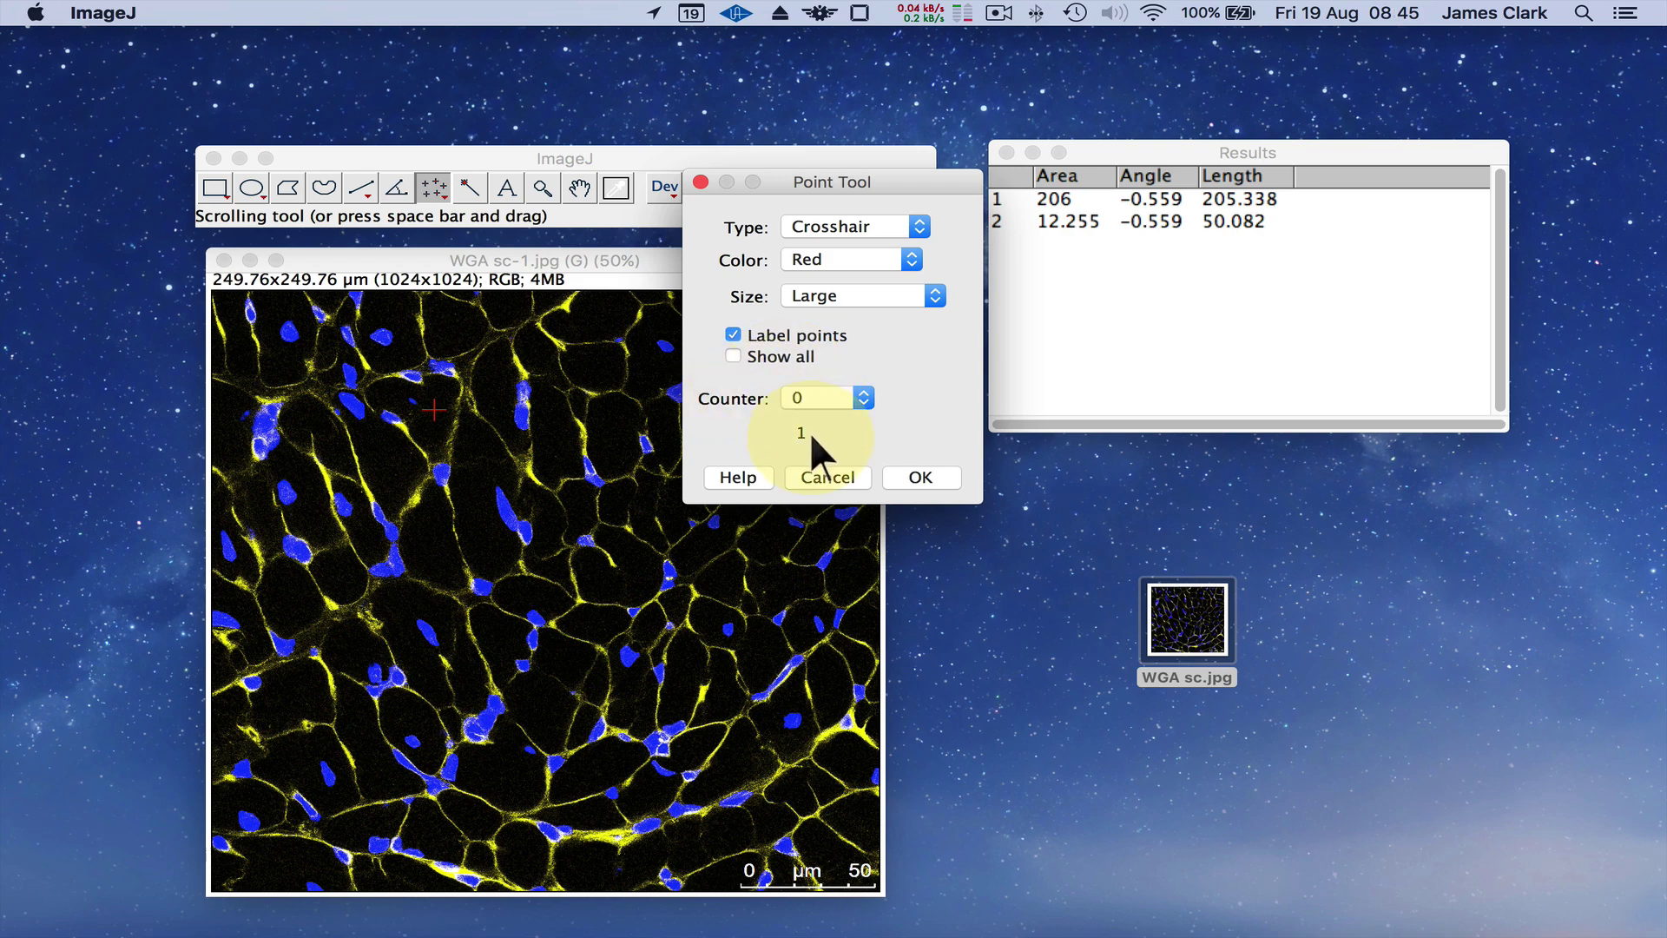
Step: Apply the crosshair style and mark points 2–16 on cells across the upper rows
click(922, 476)
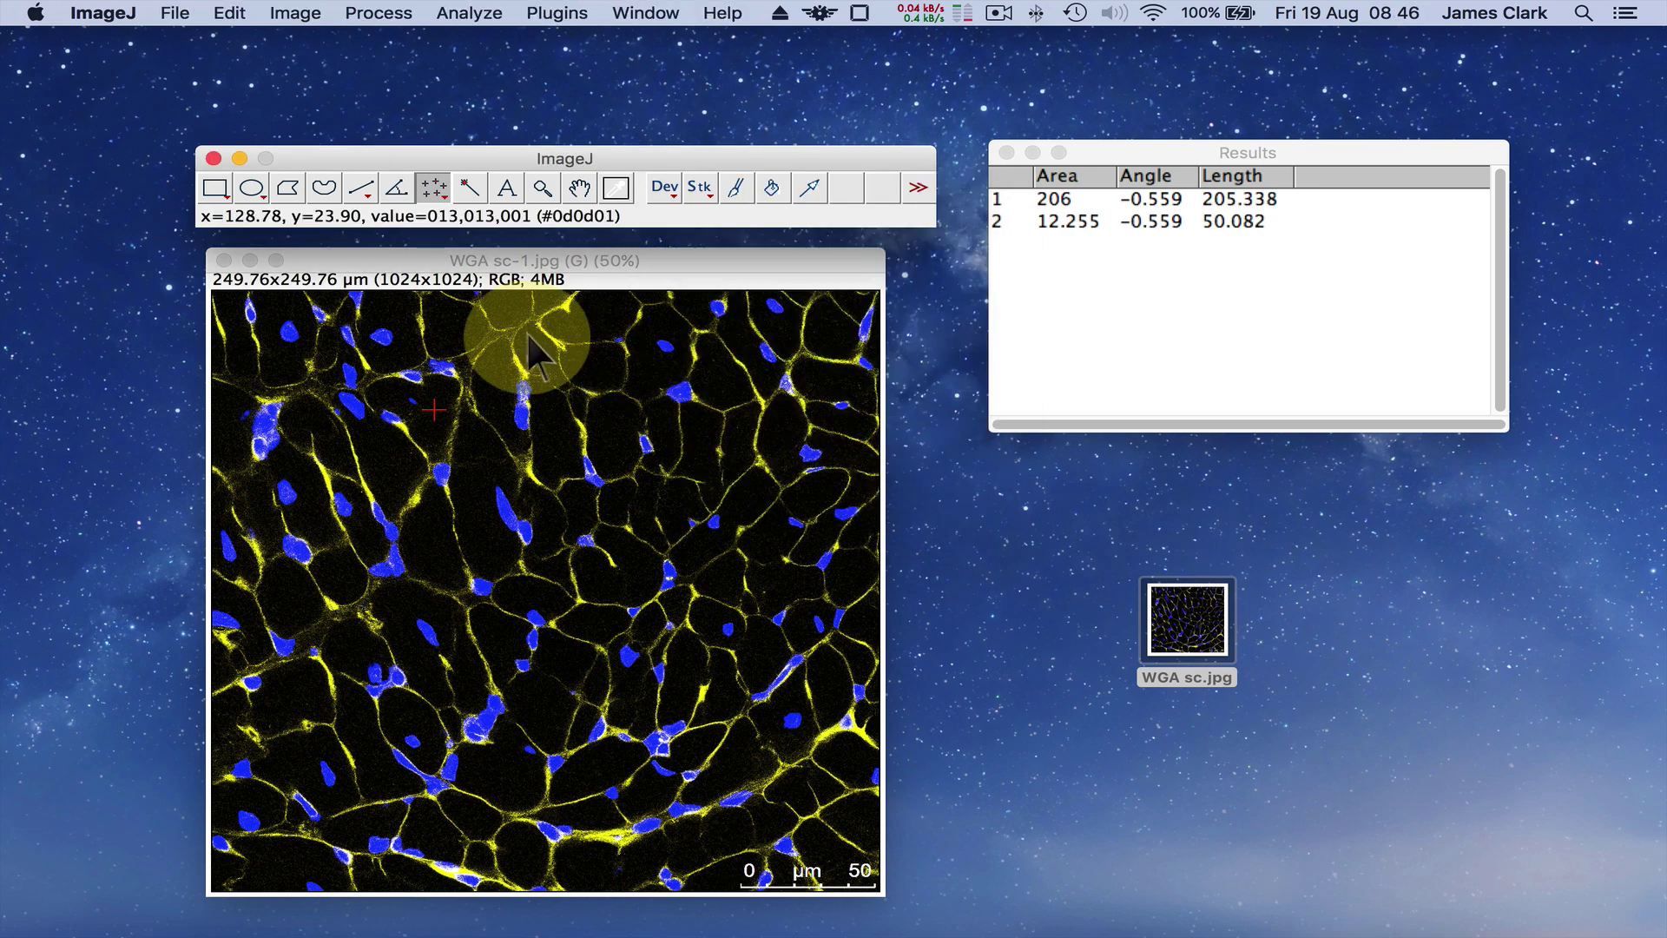
click(275, 309)
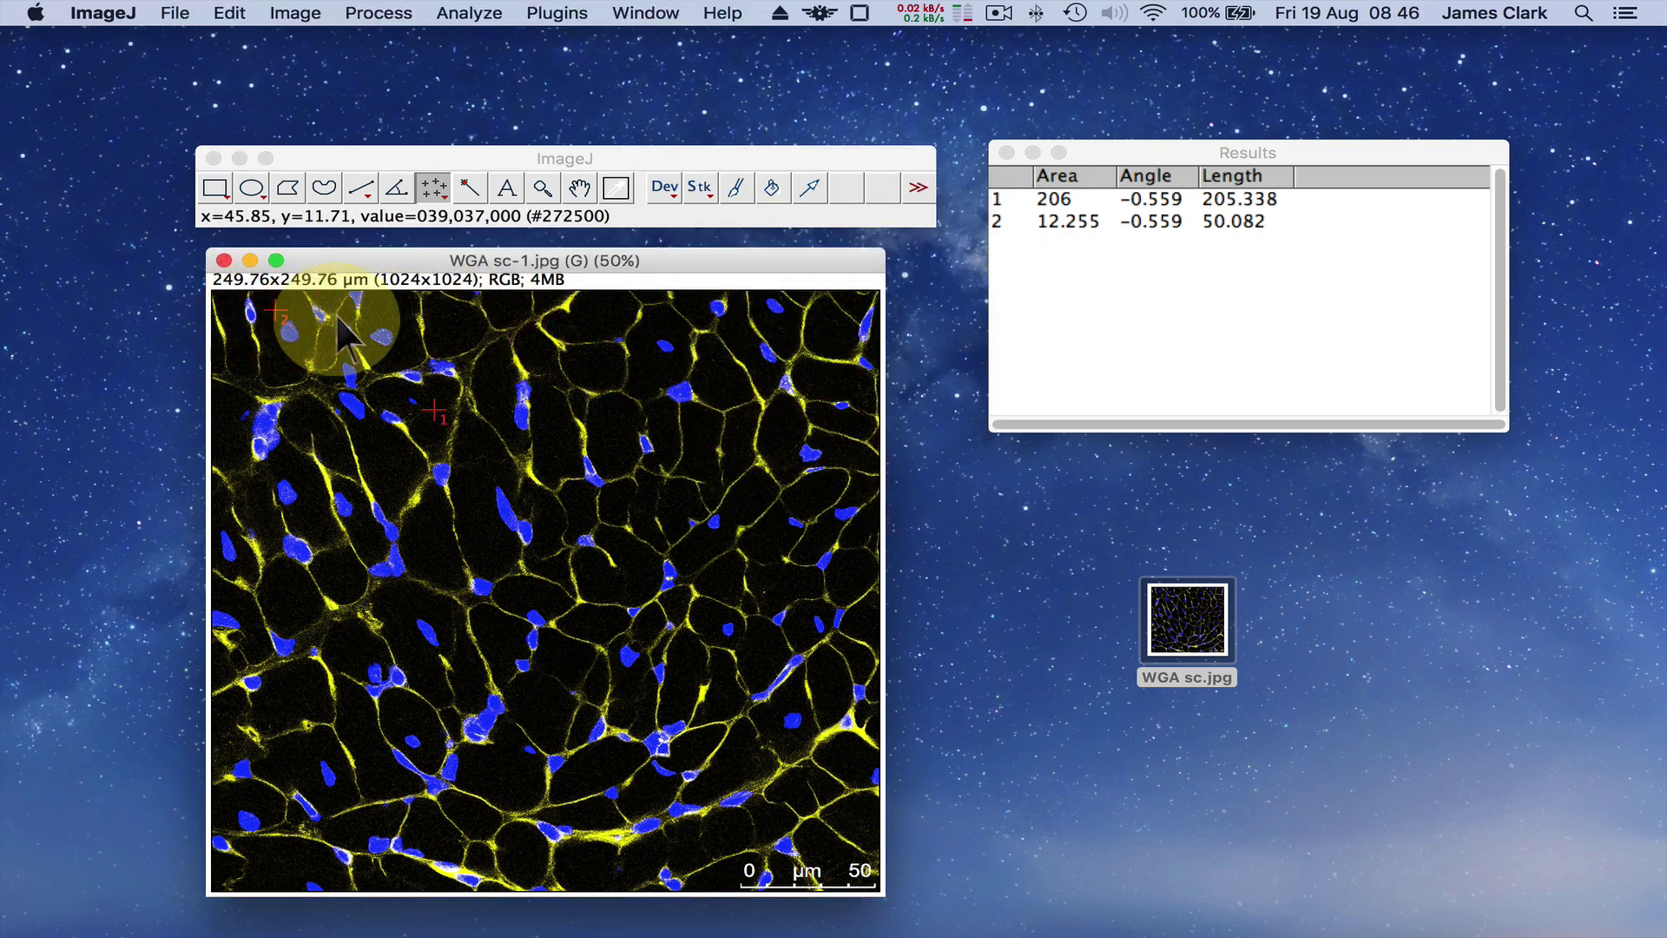
click(400, 337)
click(458, 327)
click(510, 310)
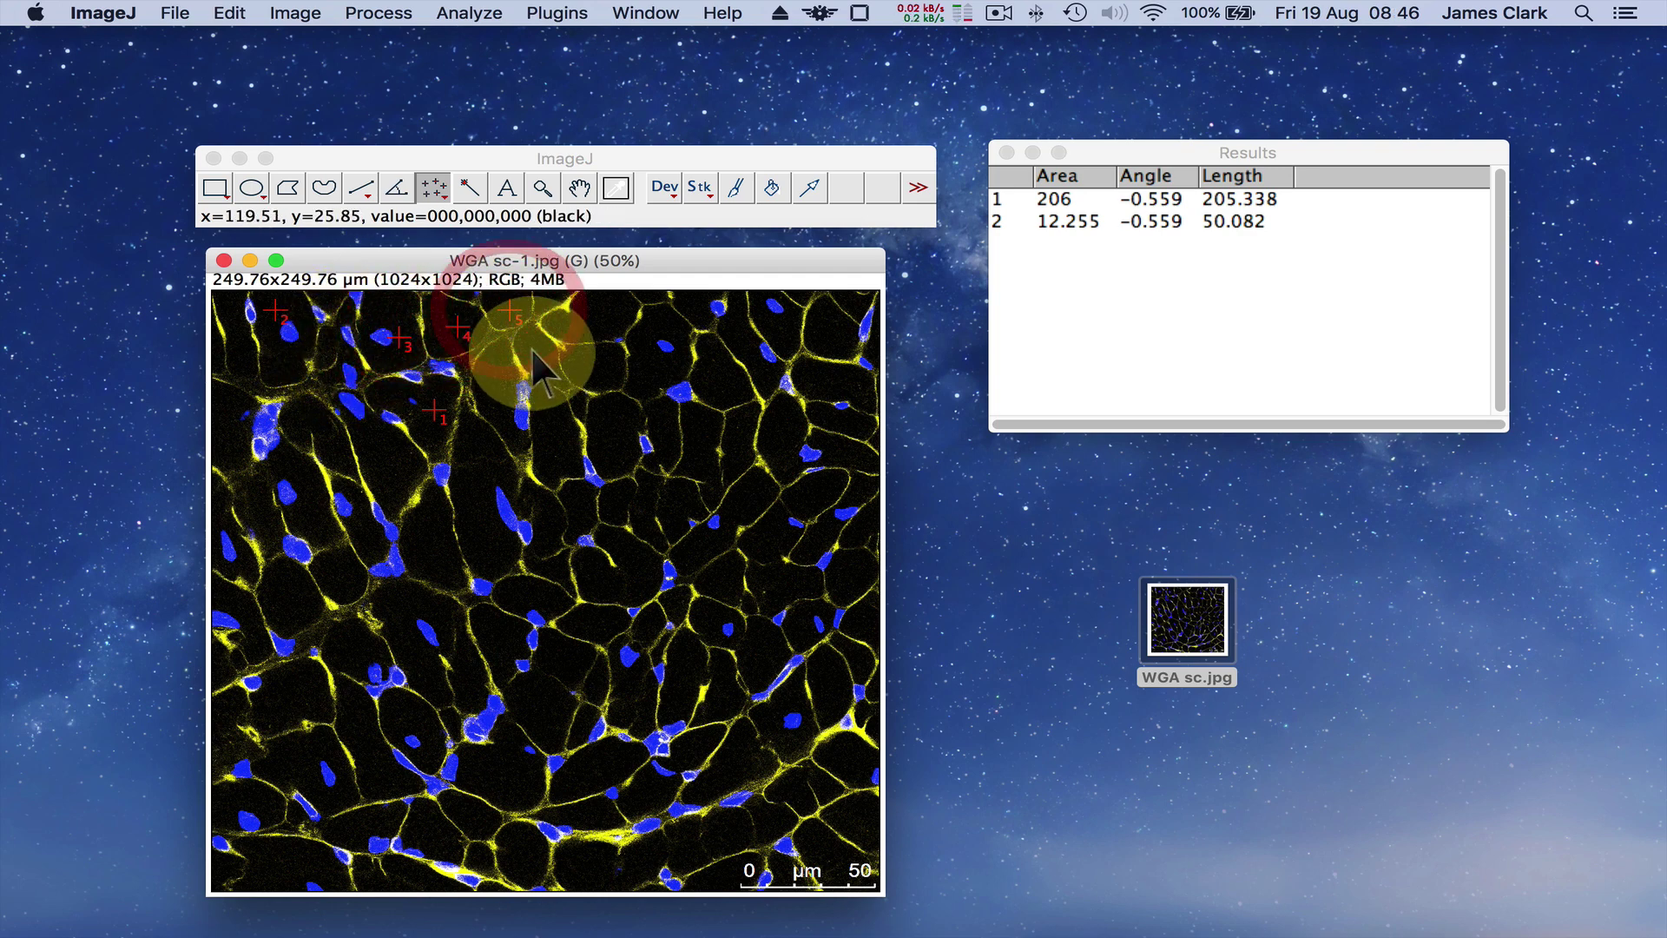
click(531, 353)
click(498, 387)
click(549, 425)
click(611, 431)
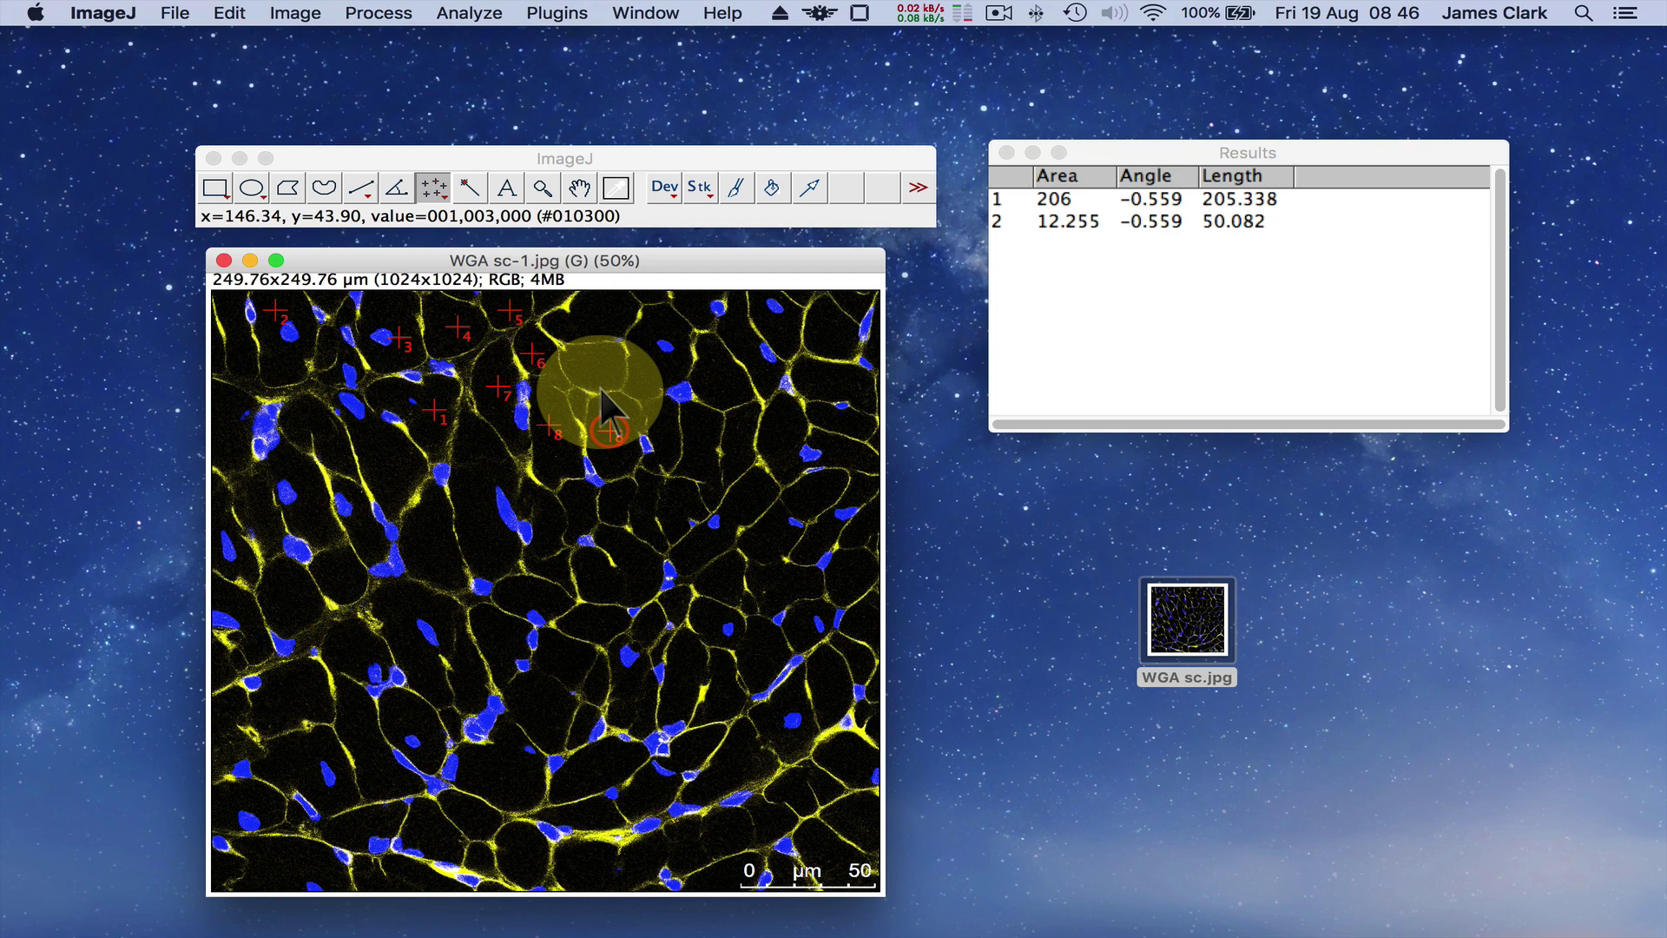
click(590, 368)
click(592, 319)
click(660, 332)
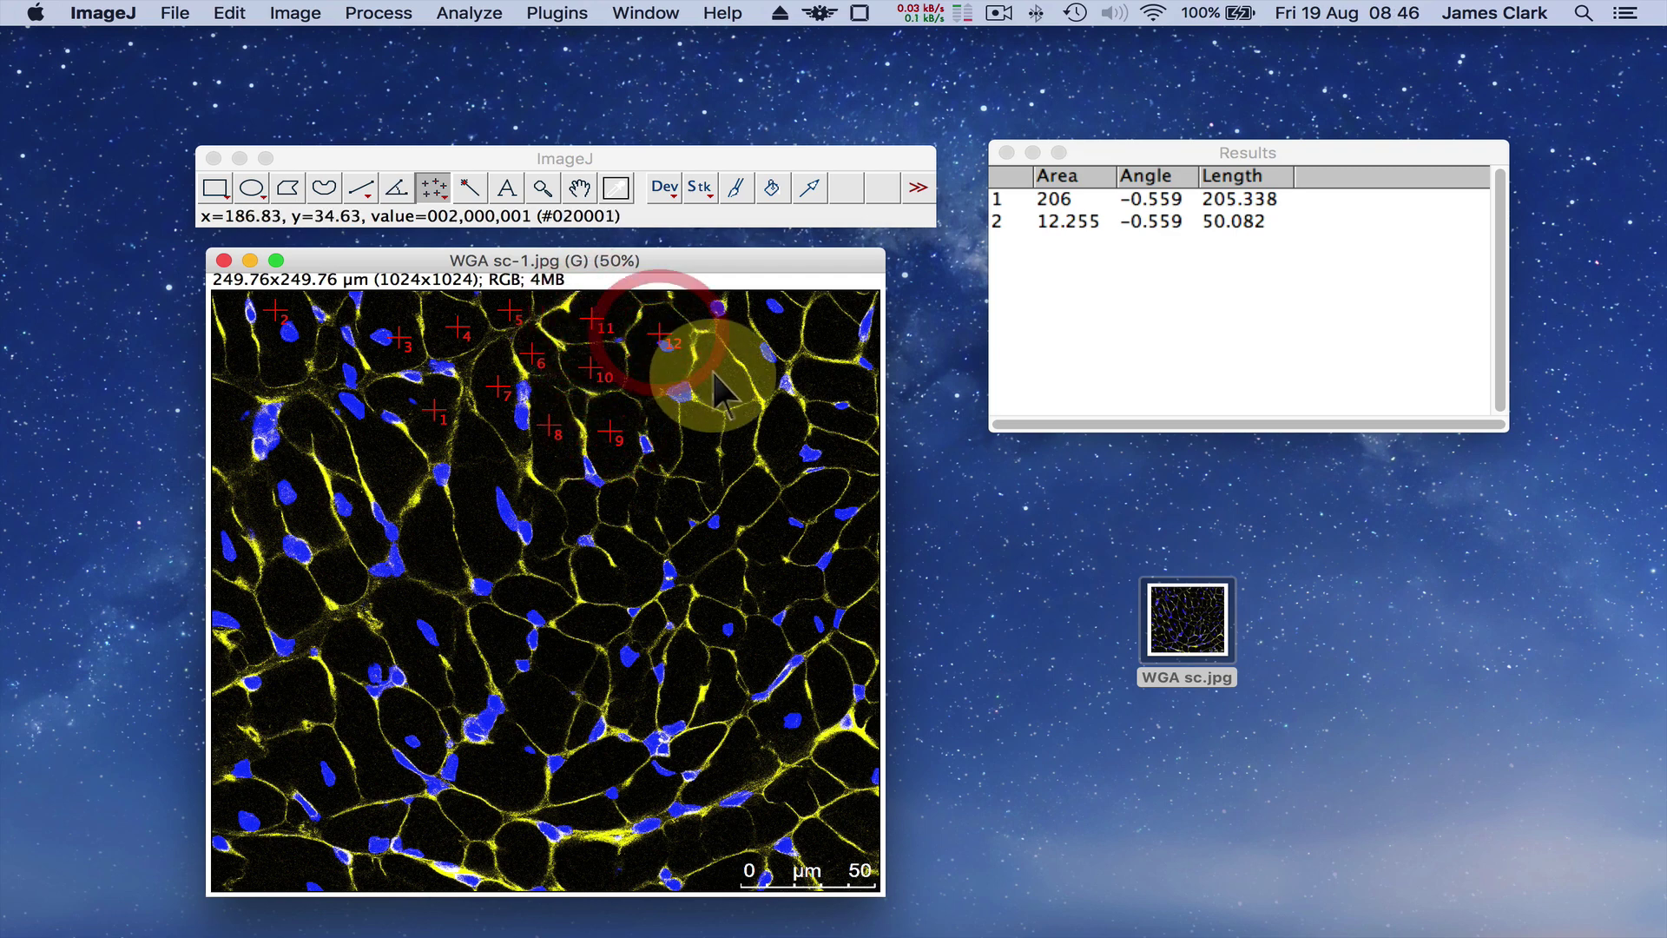
click(714, 379)
click(700, 431)
click(737, 430)
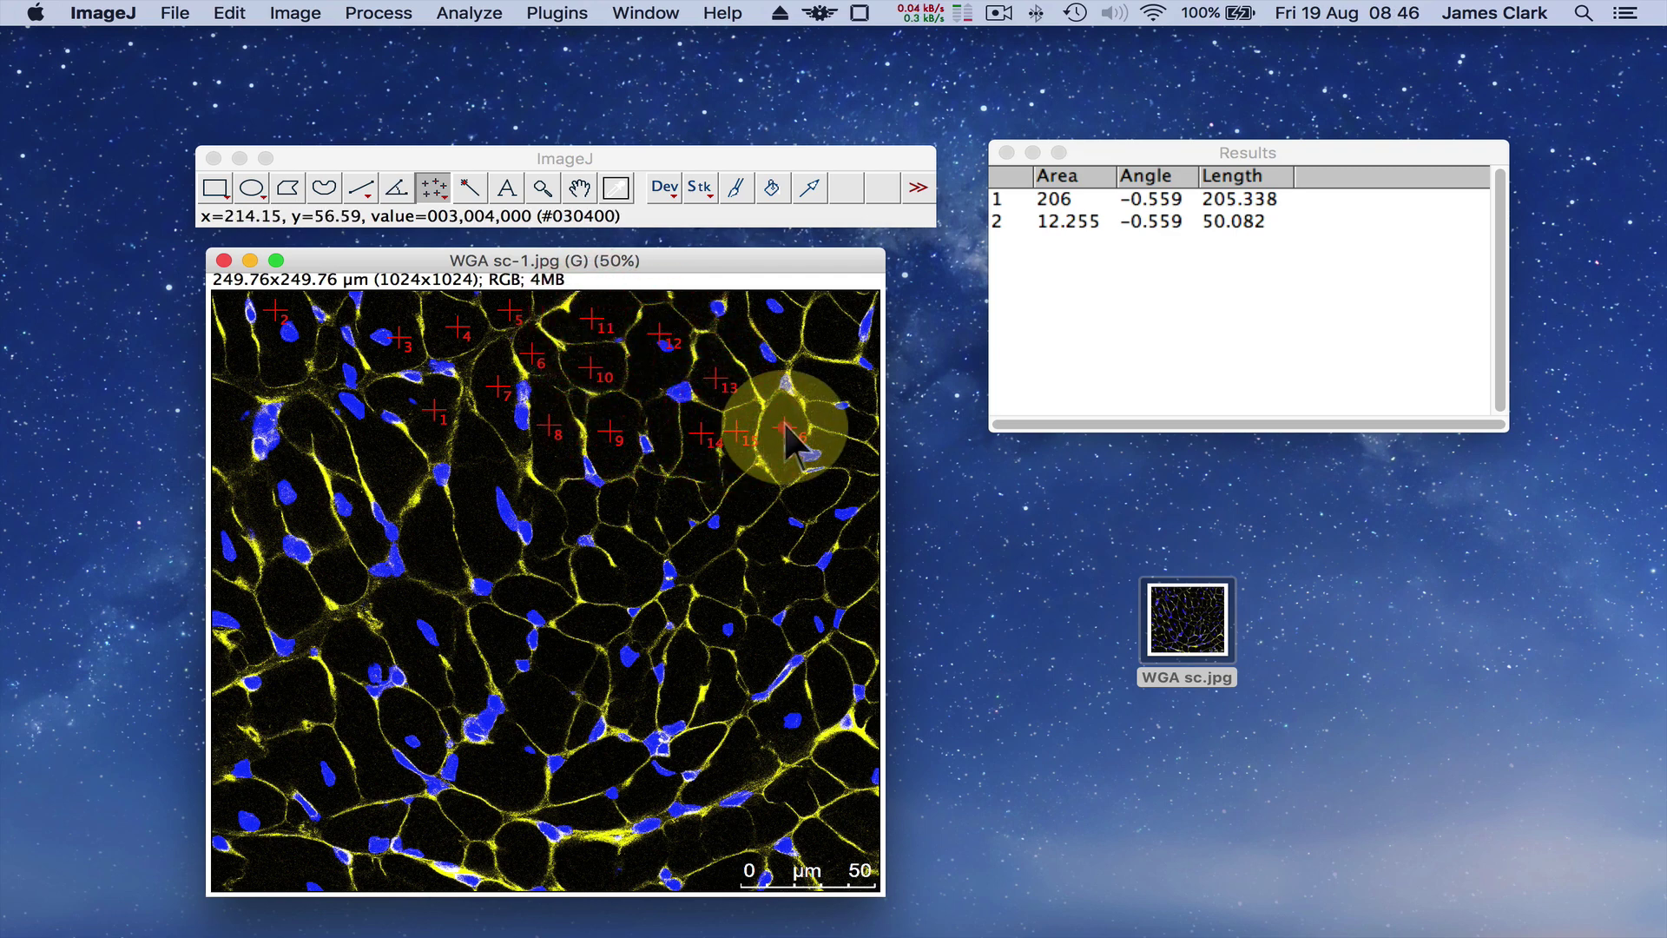
click(783, 427)
Step: Mark points 17–36 on cells across the middle and left side of the micrograph
click(747, 499)
click(680, 502)
click(639, 507)
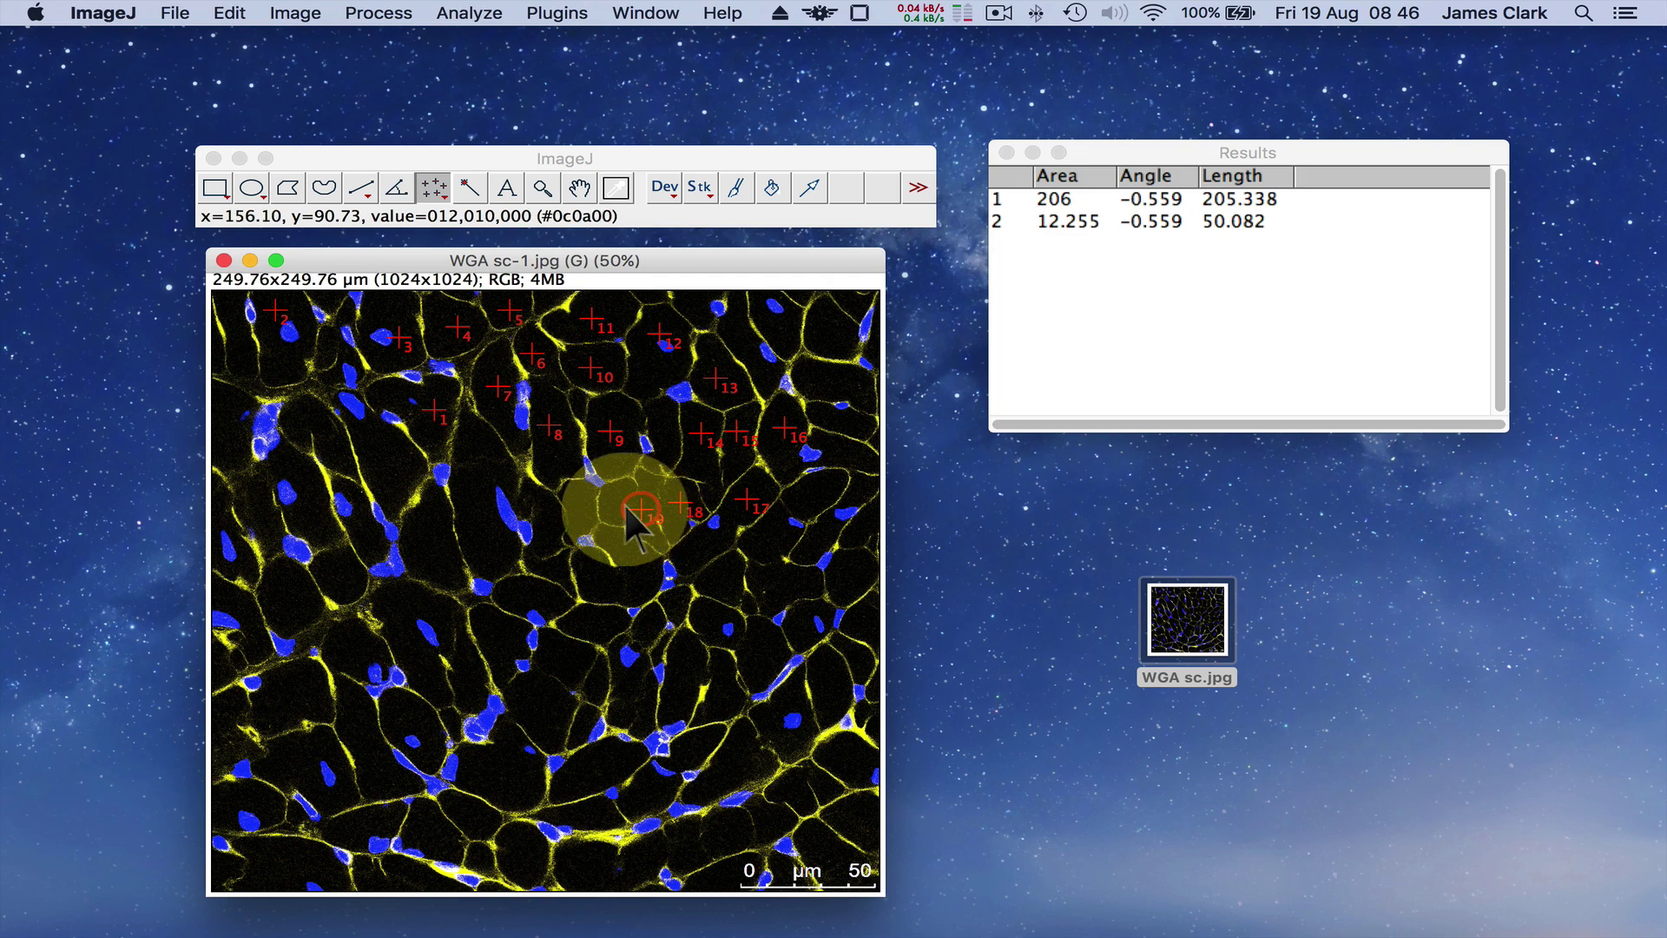
click(620, 505)
click(582, 510)
click(551, 517)
click(480, 491)
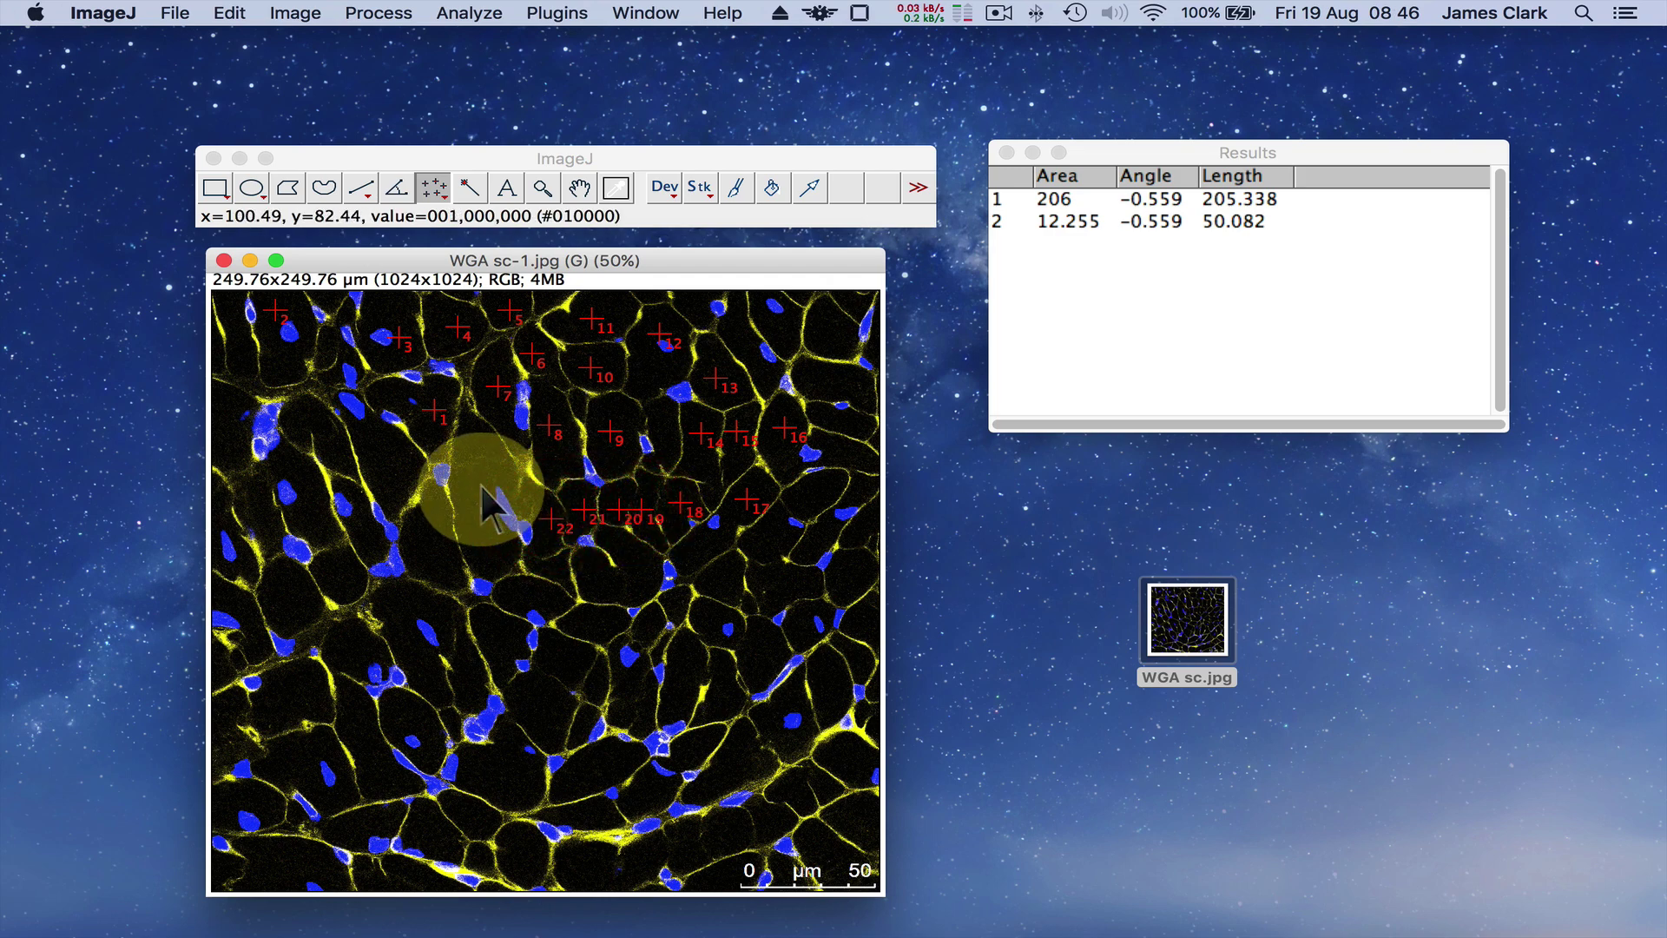
click(432, 525)
click(385, 467)
click(339, 454)
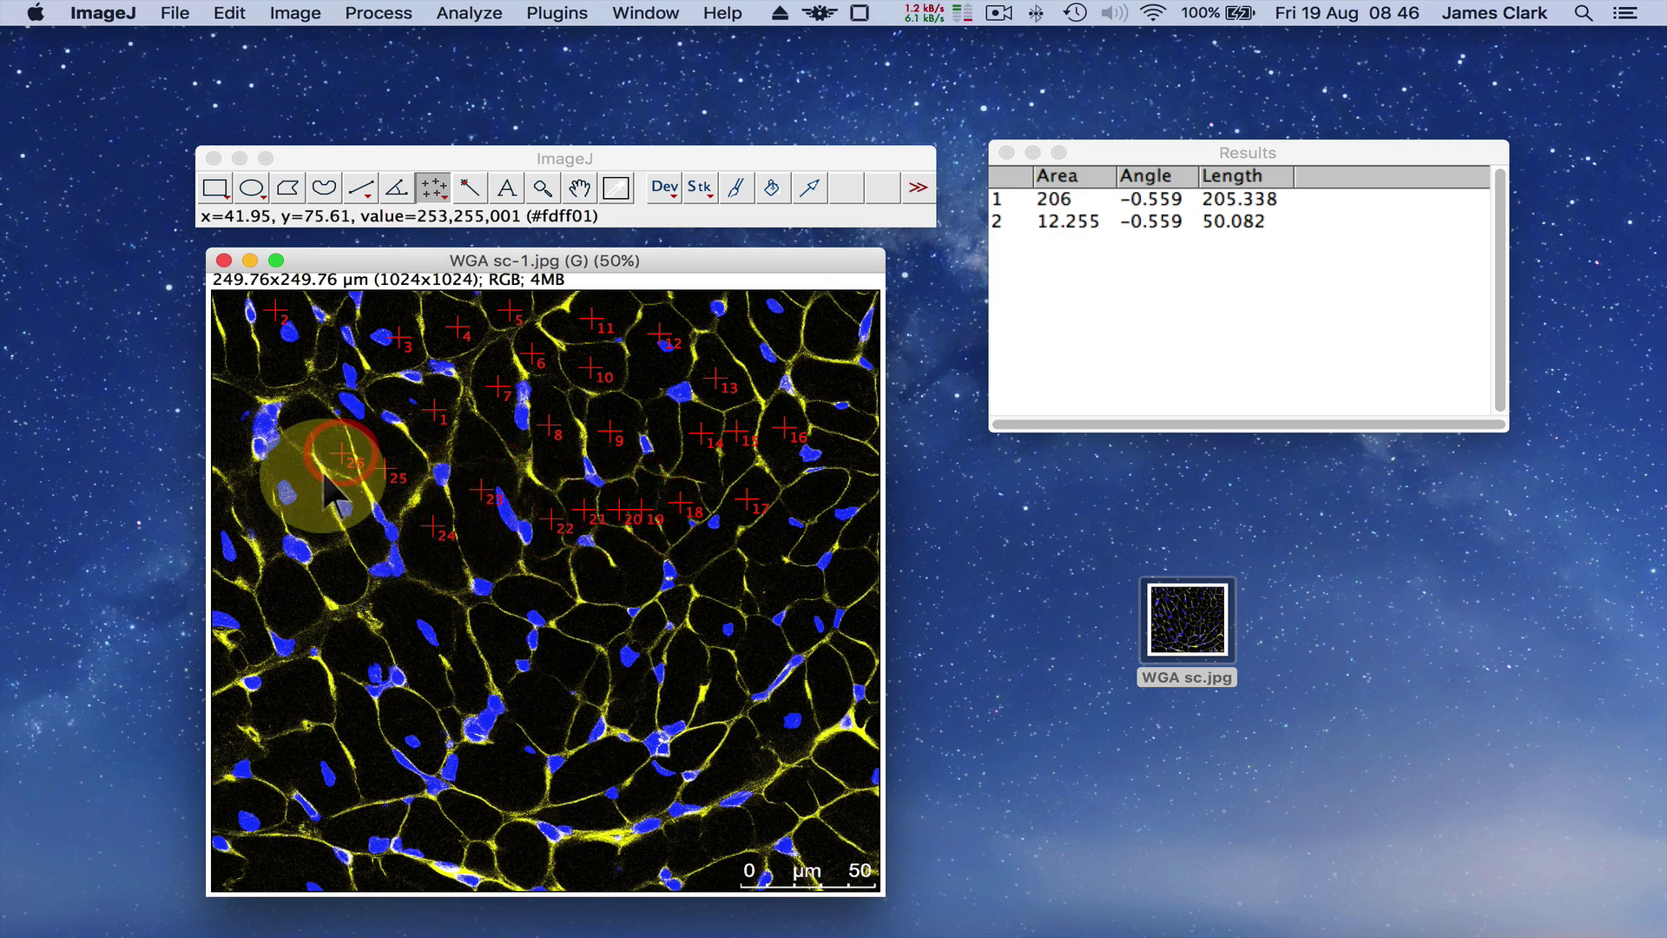
click(311, 487)
click(335, 574)
click(300, 599)
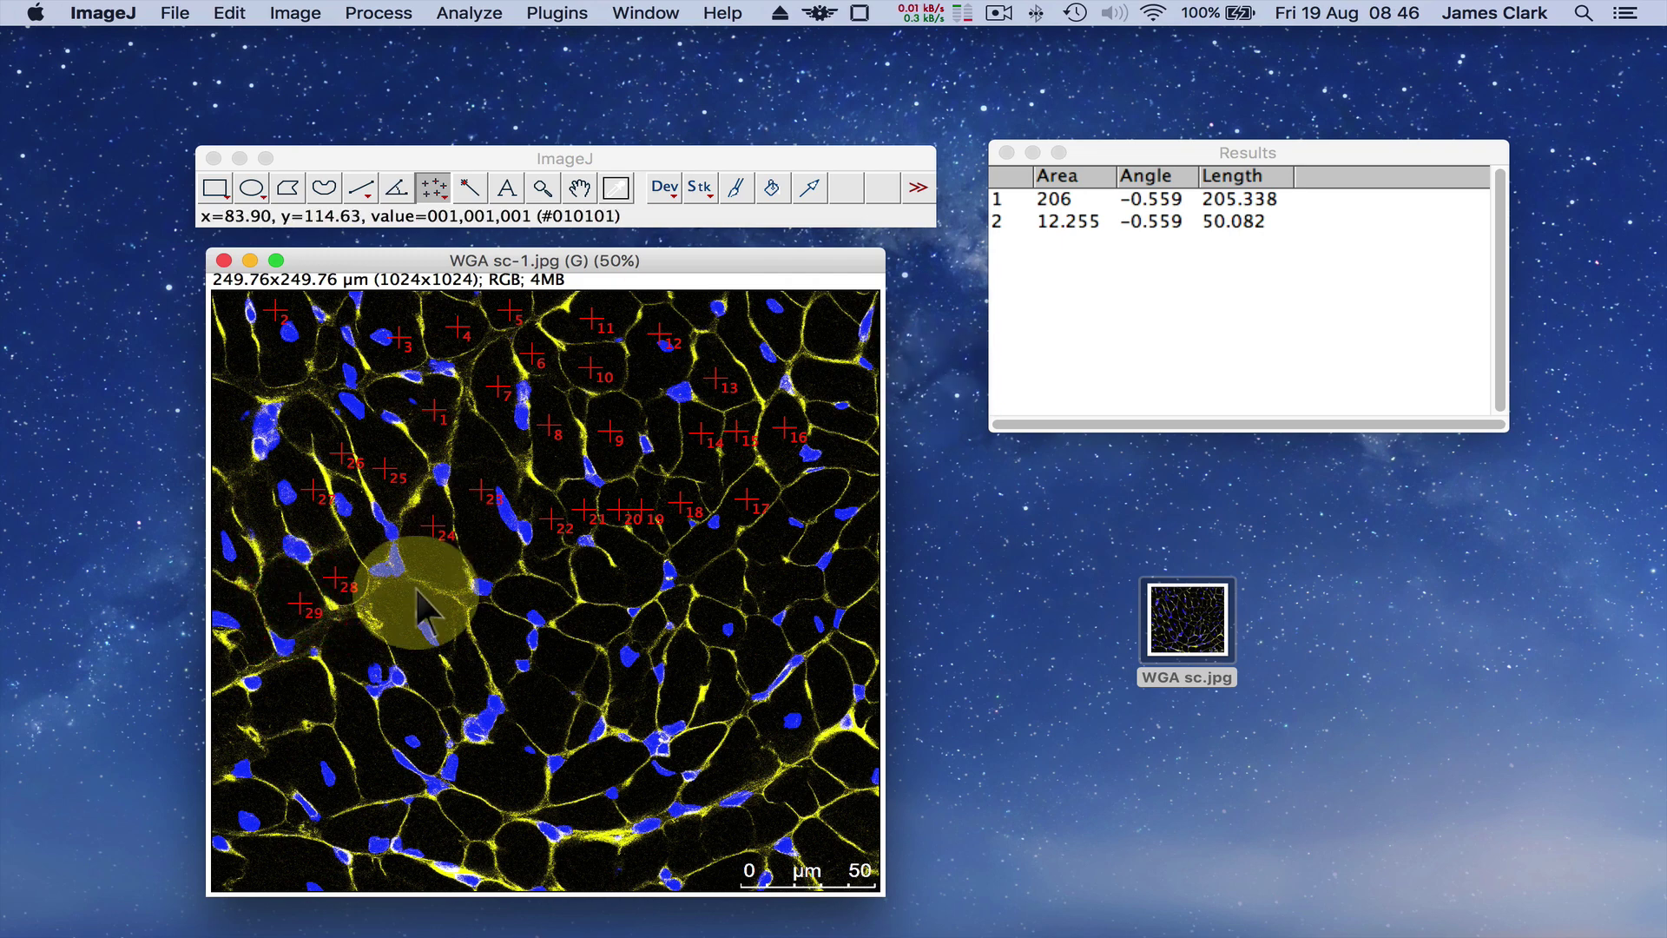
click(356, 660)
click(405, 638)
click(398, 714)
click(360, 718)
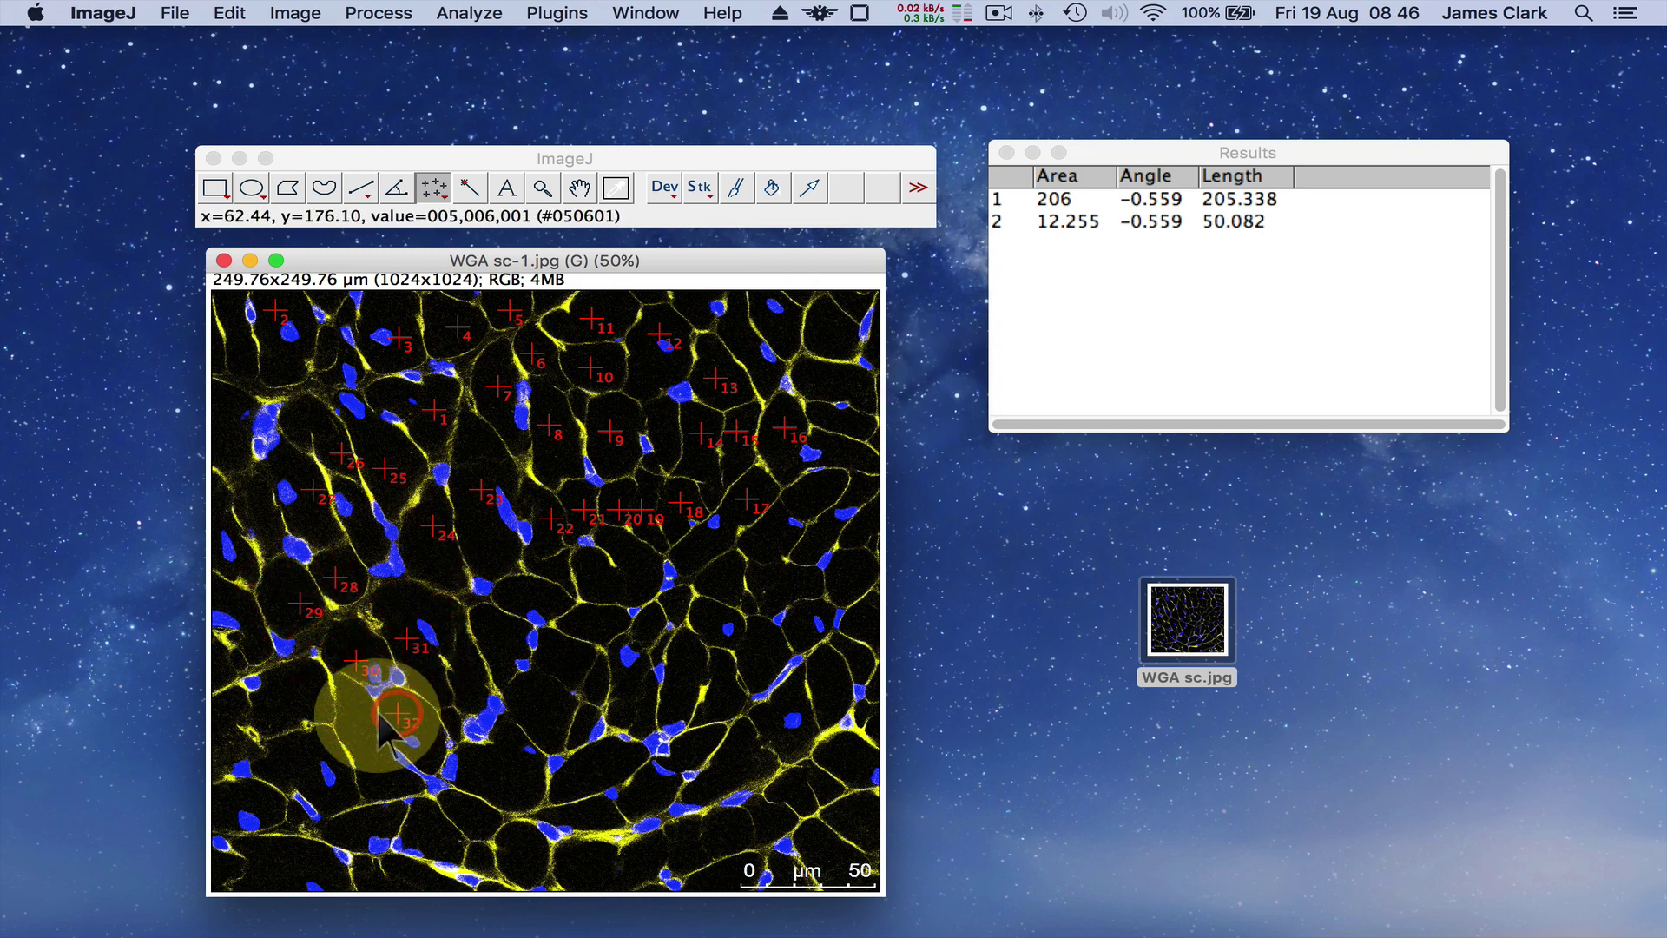
click(298, 697)
click(267, 512)
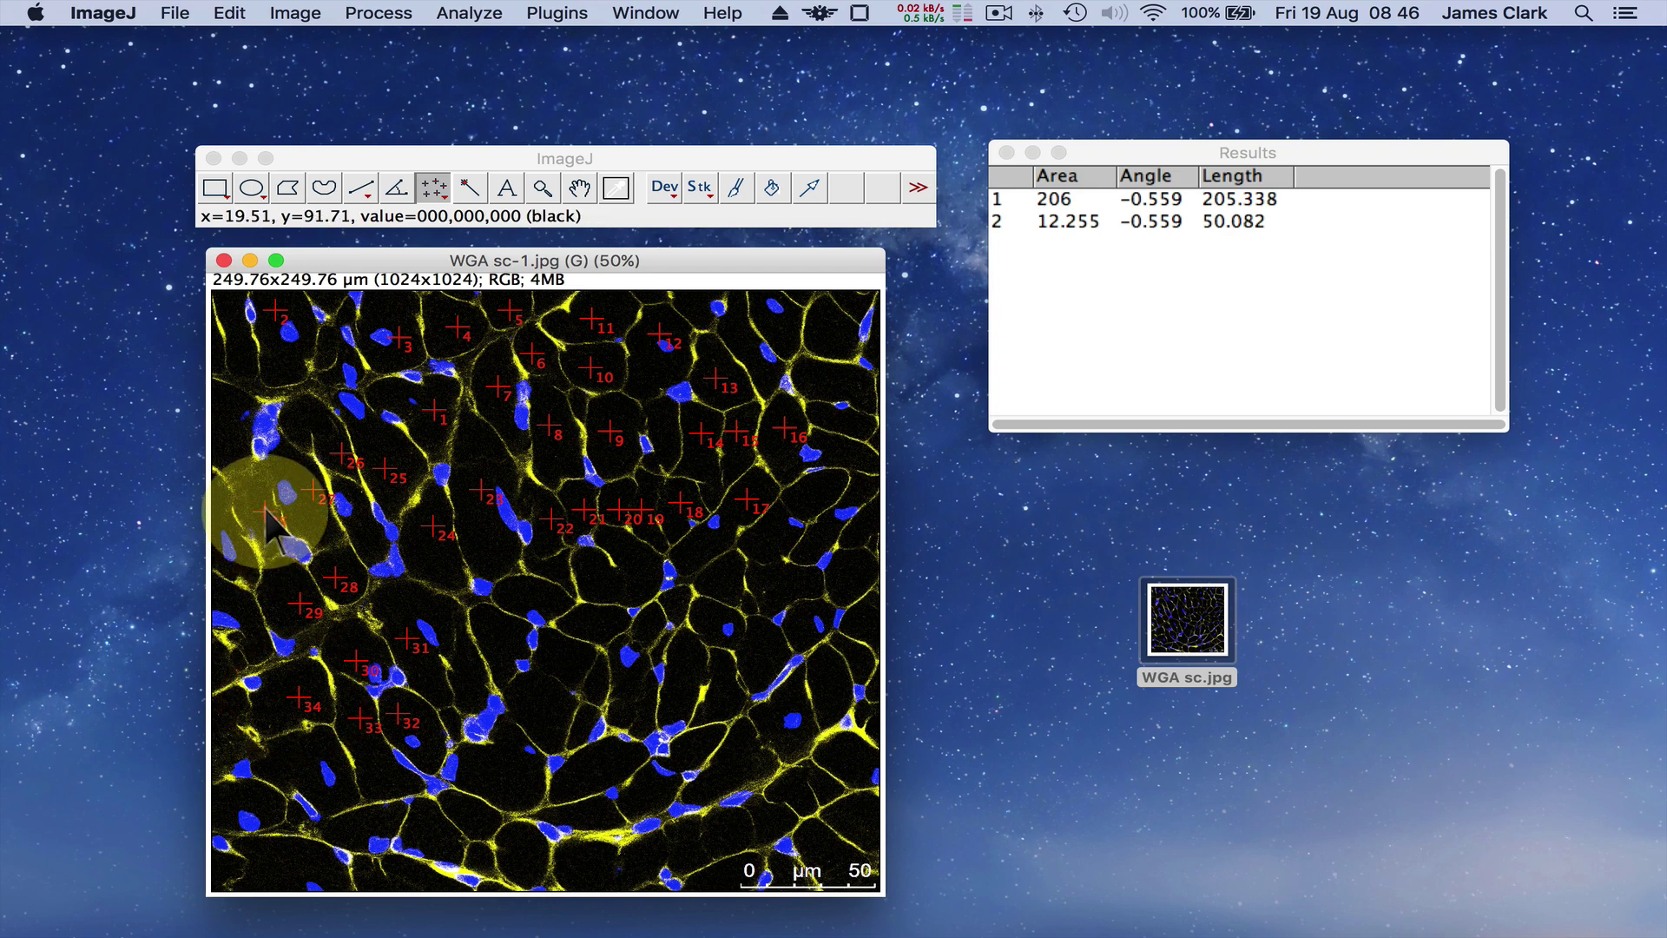
click(244, 348)
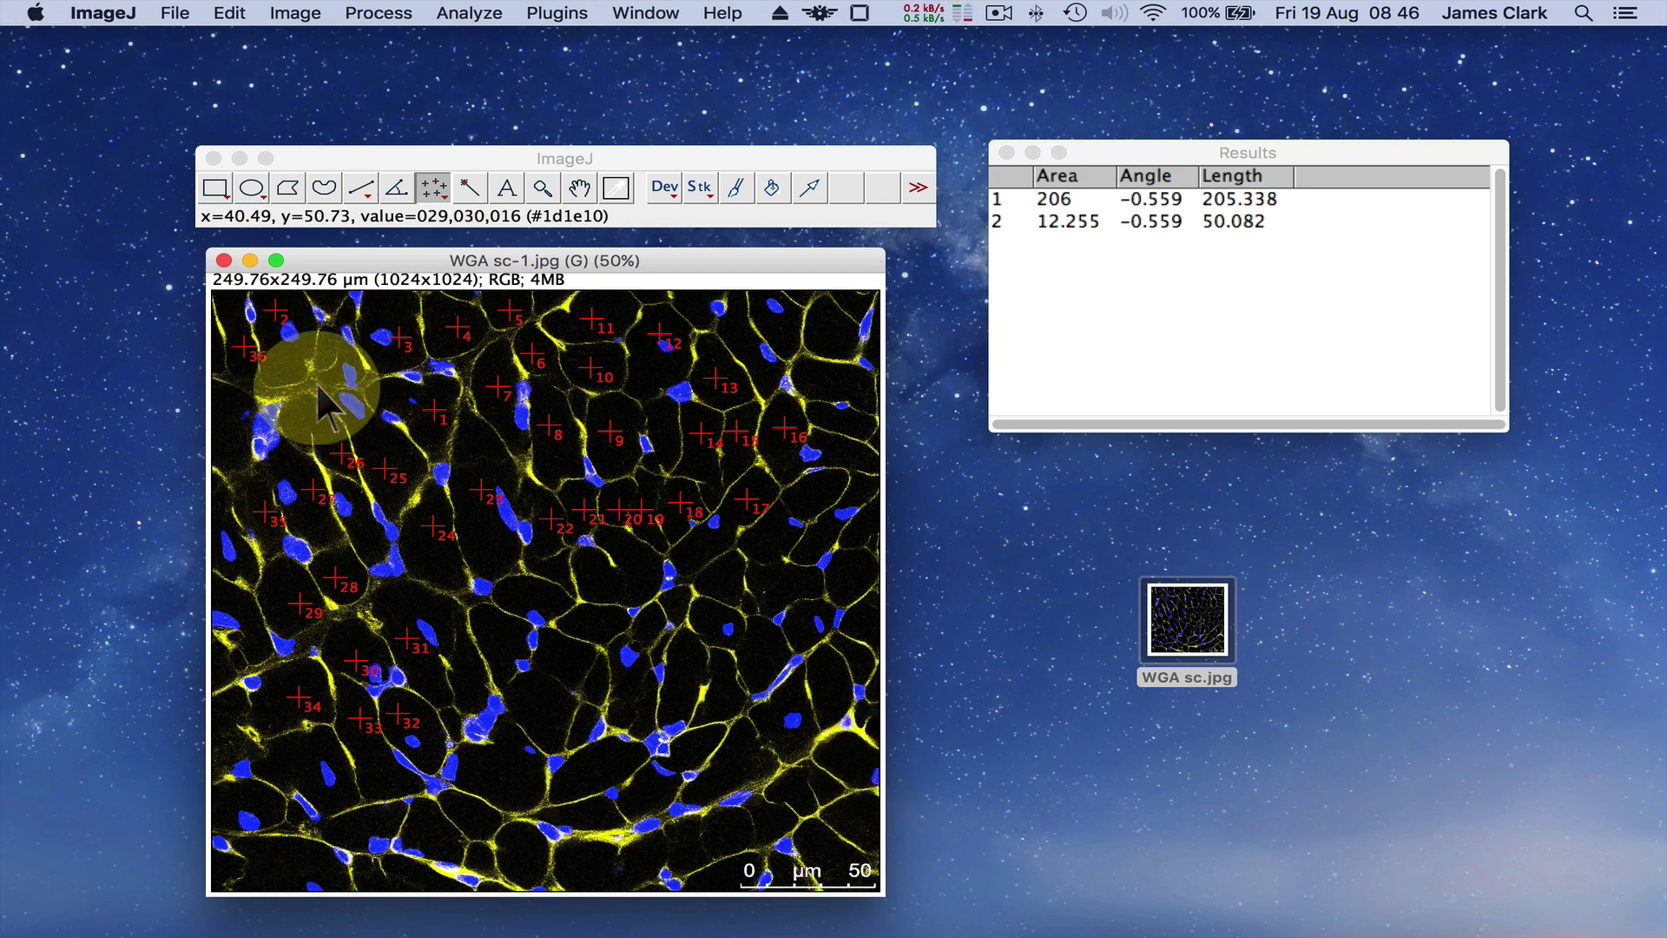
Step: Close the marked image, discard the Results without saving, and reopen WGA sc.jpg
click(223, 261)
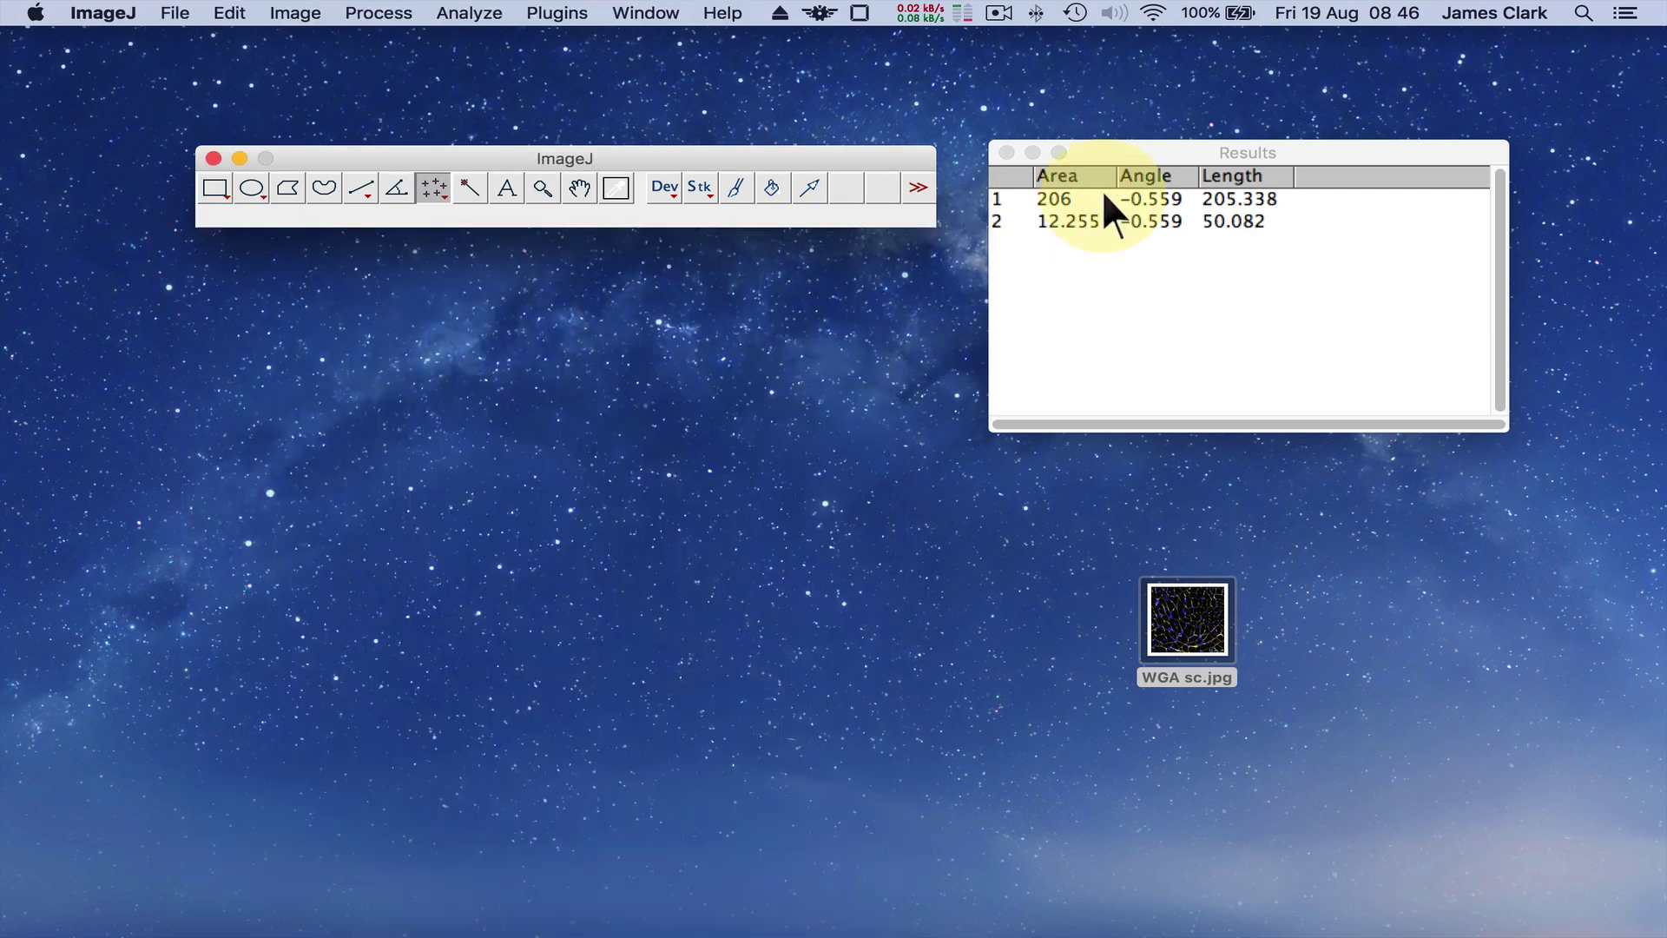
click(1008, 153)
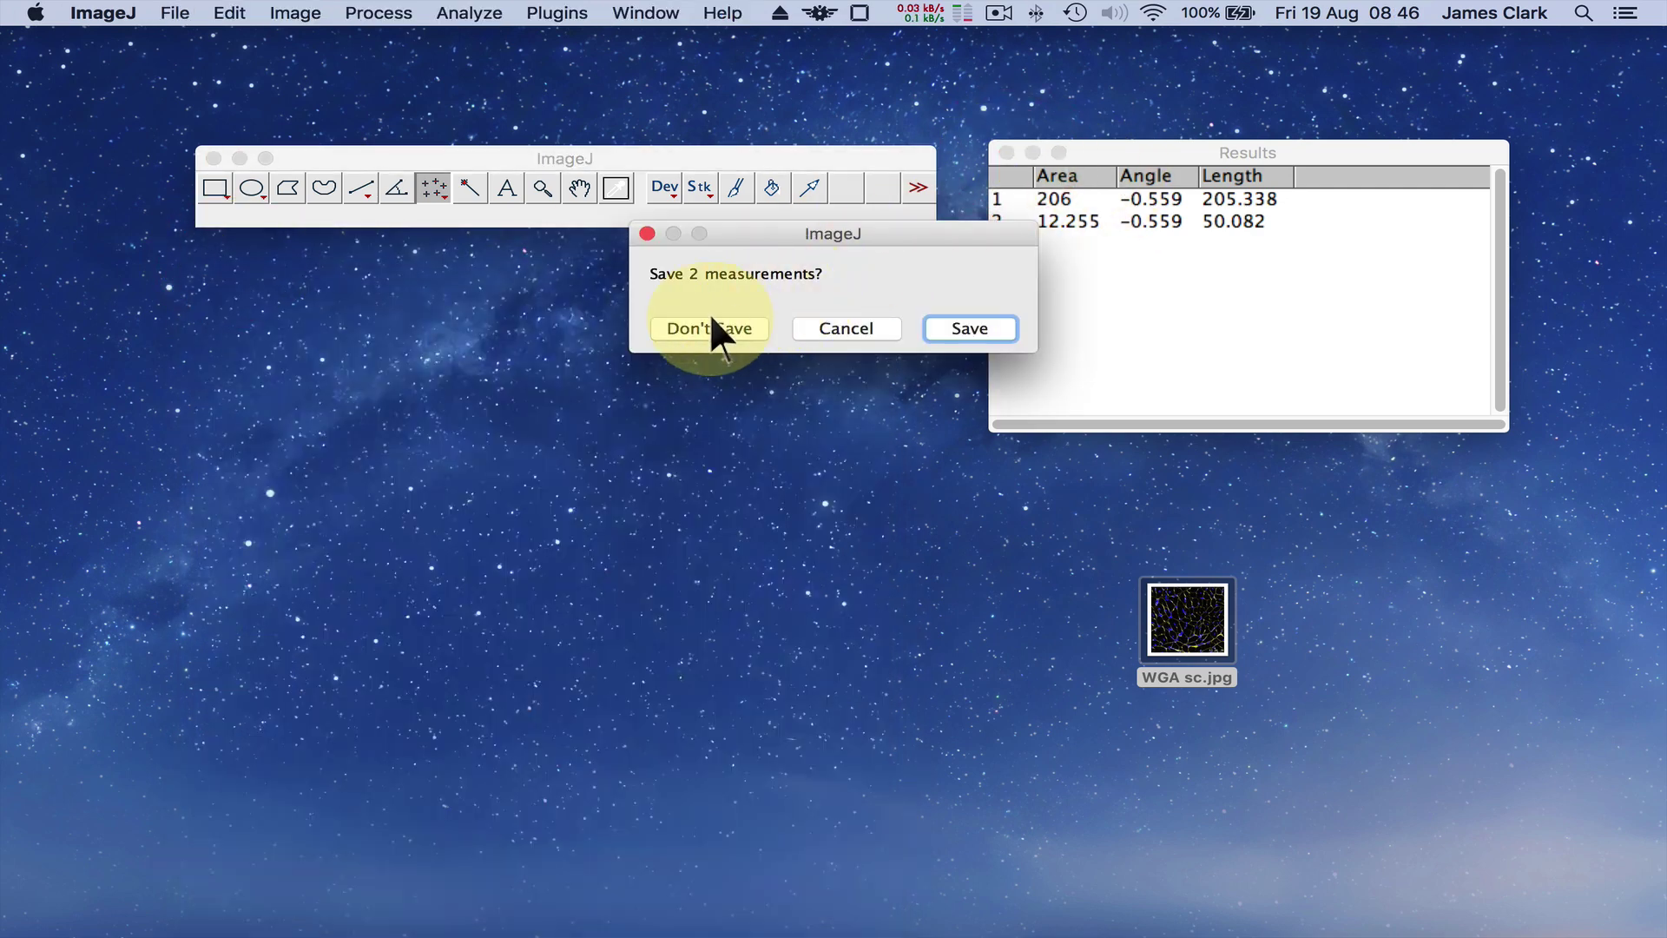
click(737, 325)
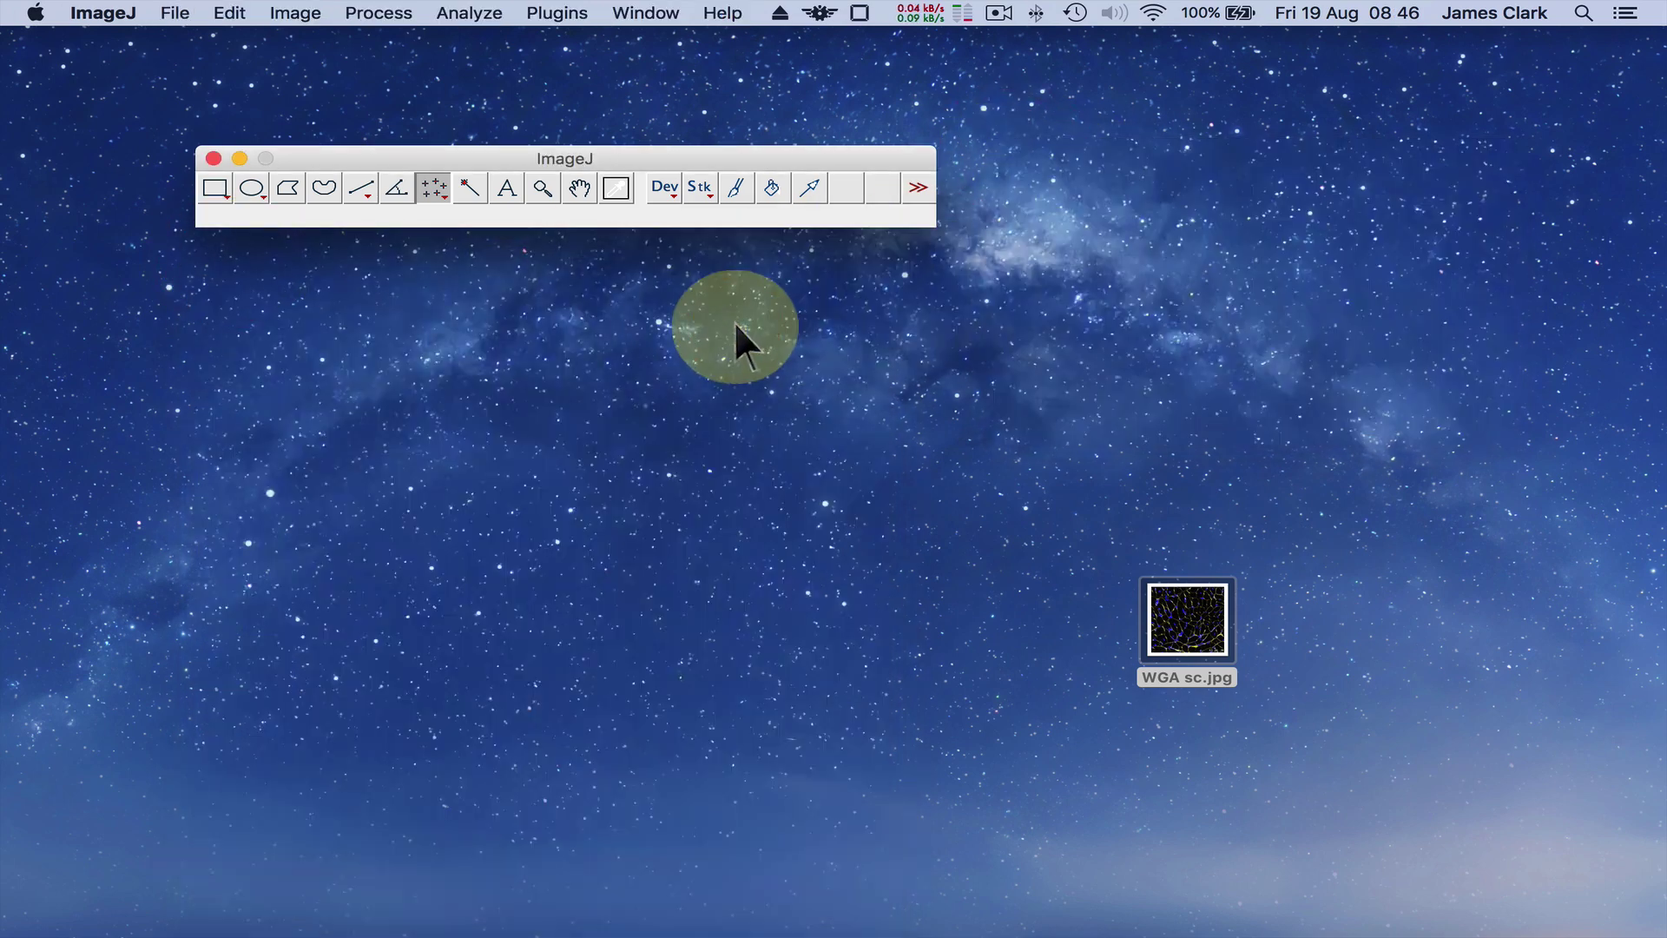
drag(1231, 627, 623, 251)
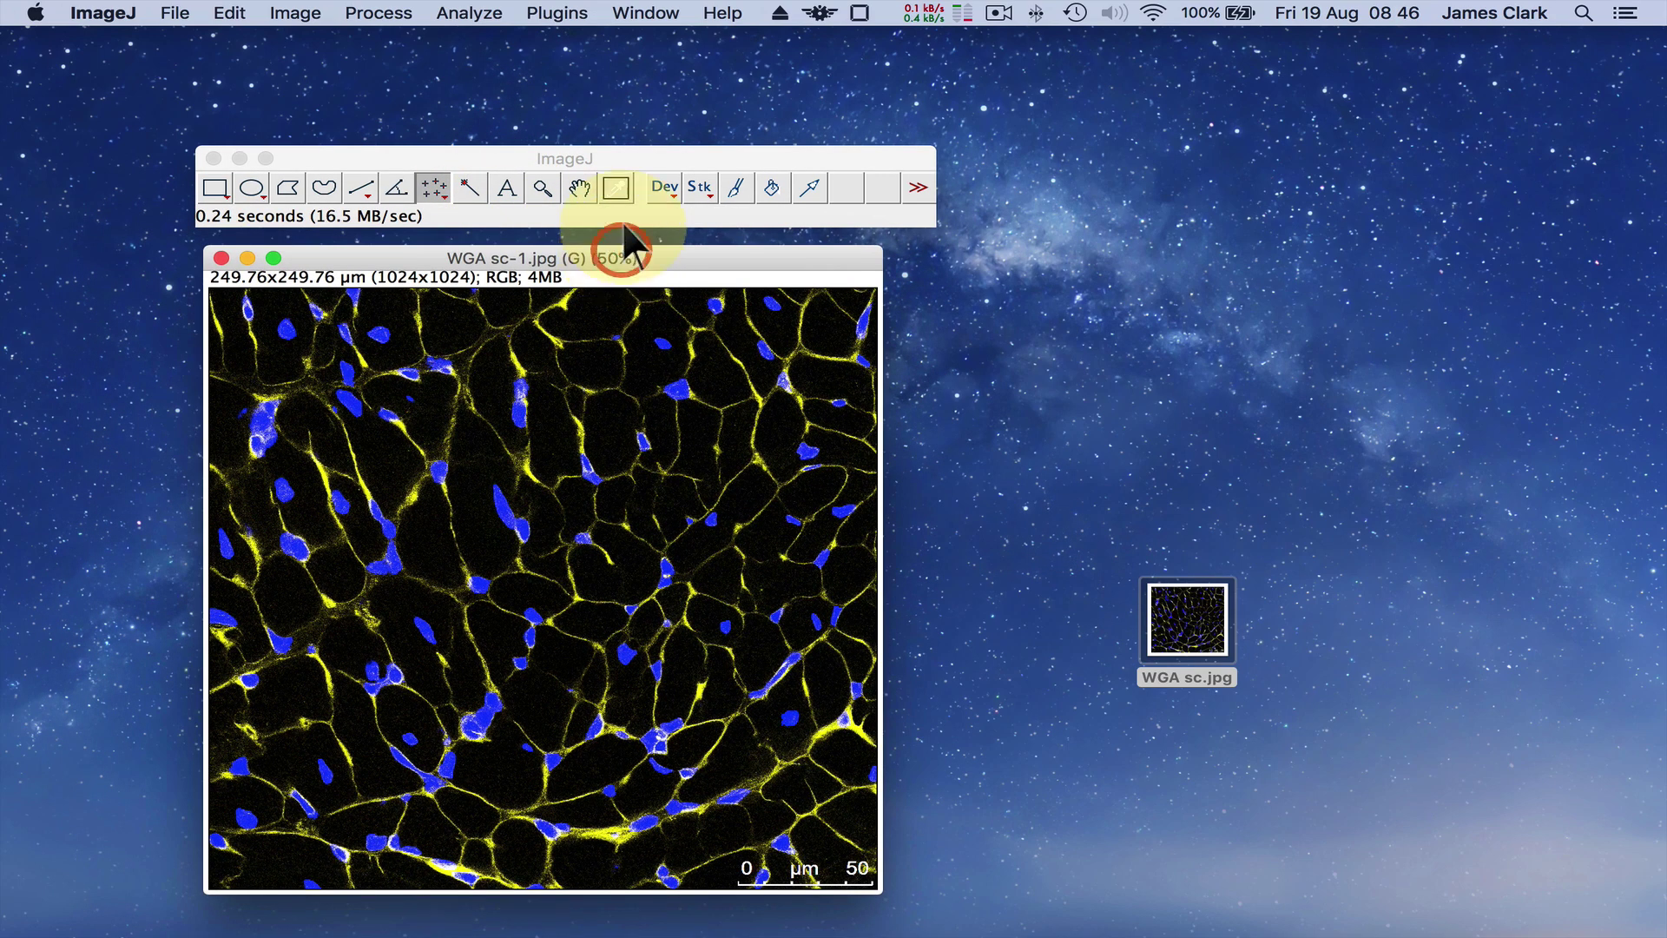
Step: Confirm the global scale of 4.1000 pixels per 1.00 µm in Analyze > Set Scale
click(477, 13)
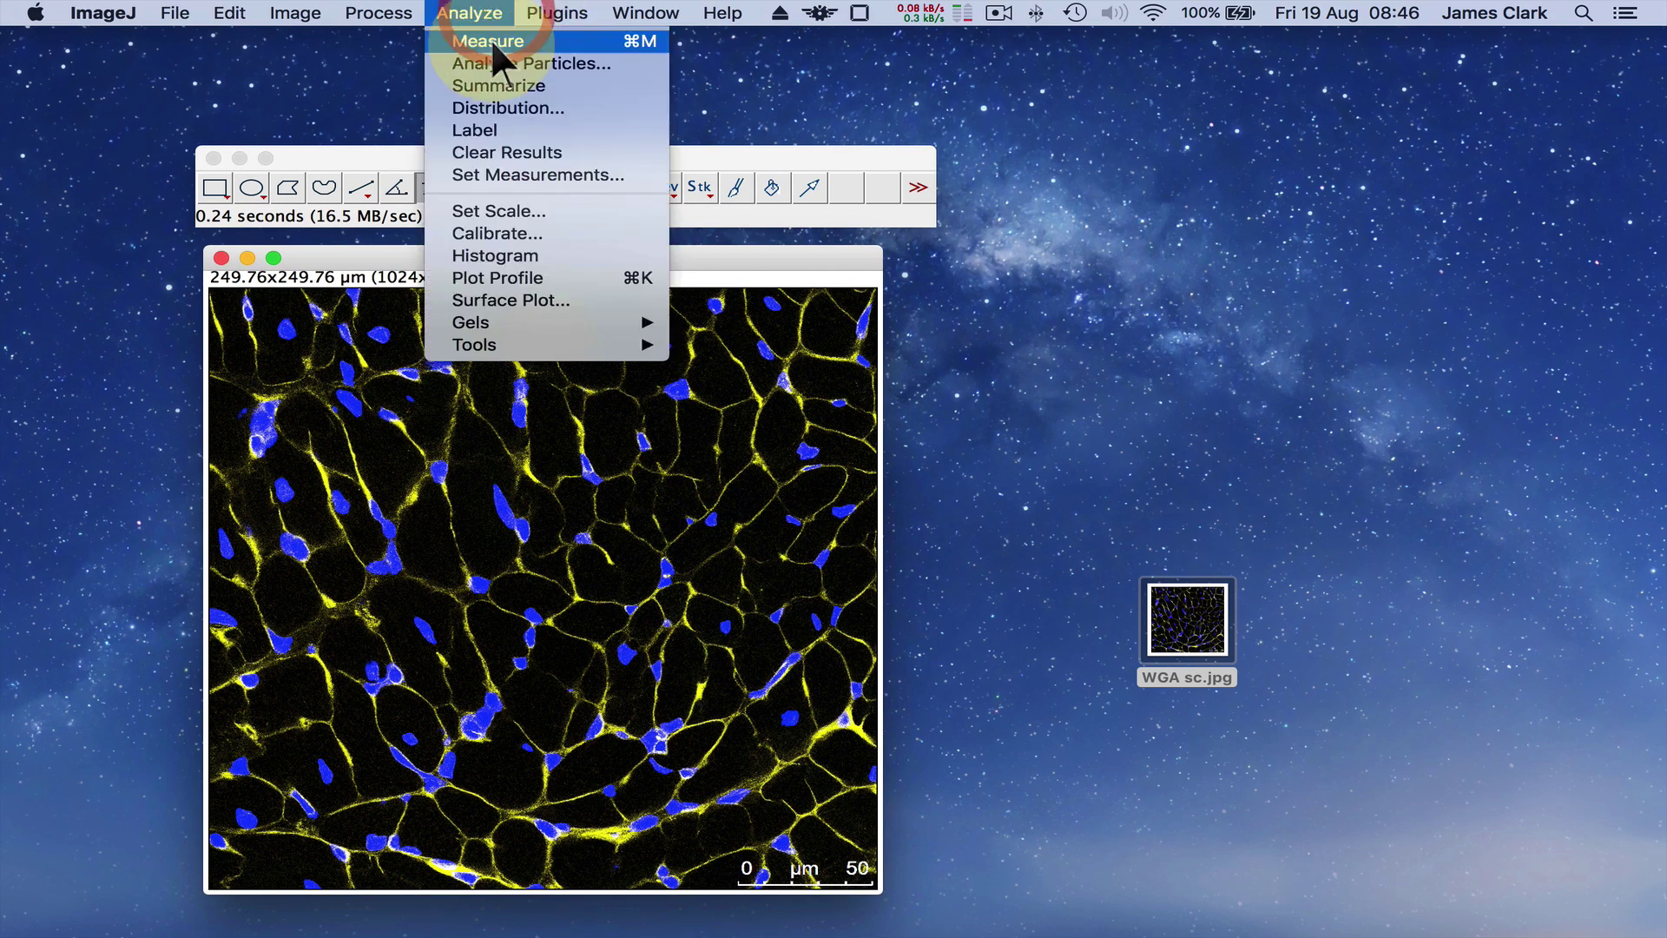
click(518, 208)
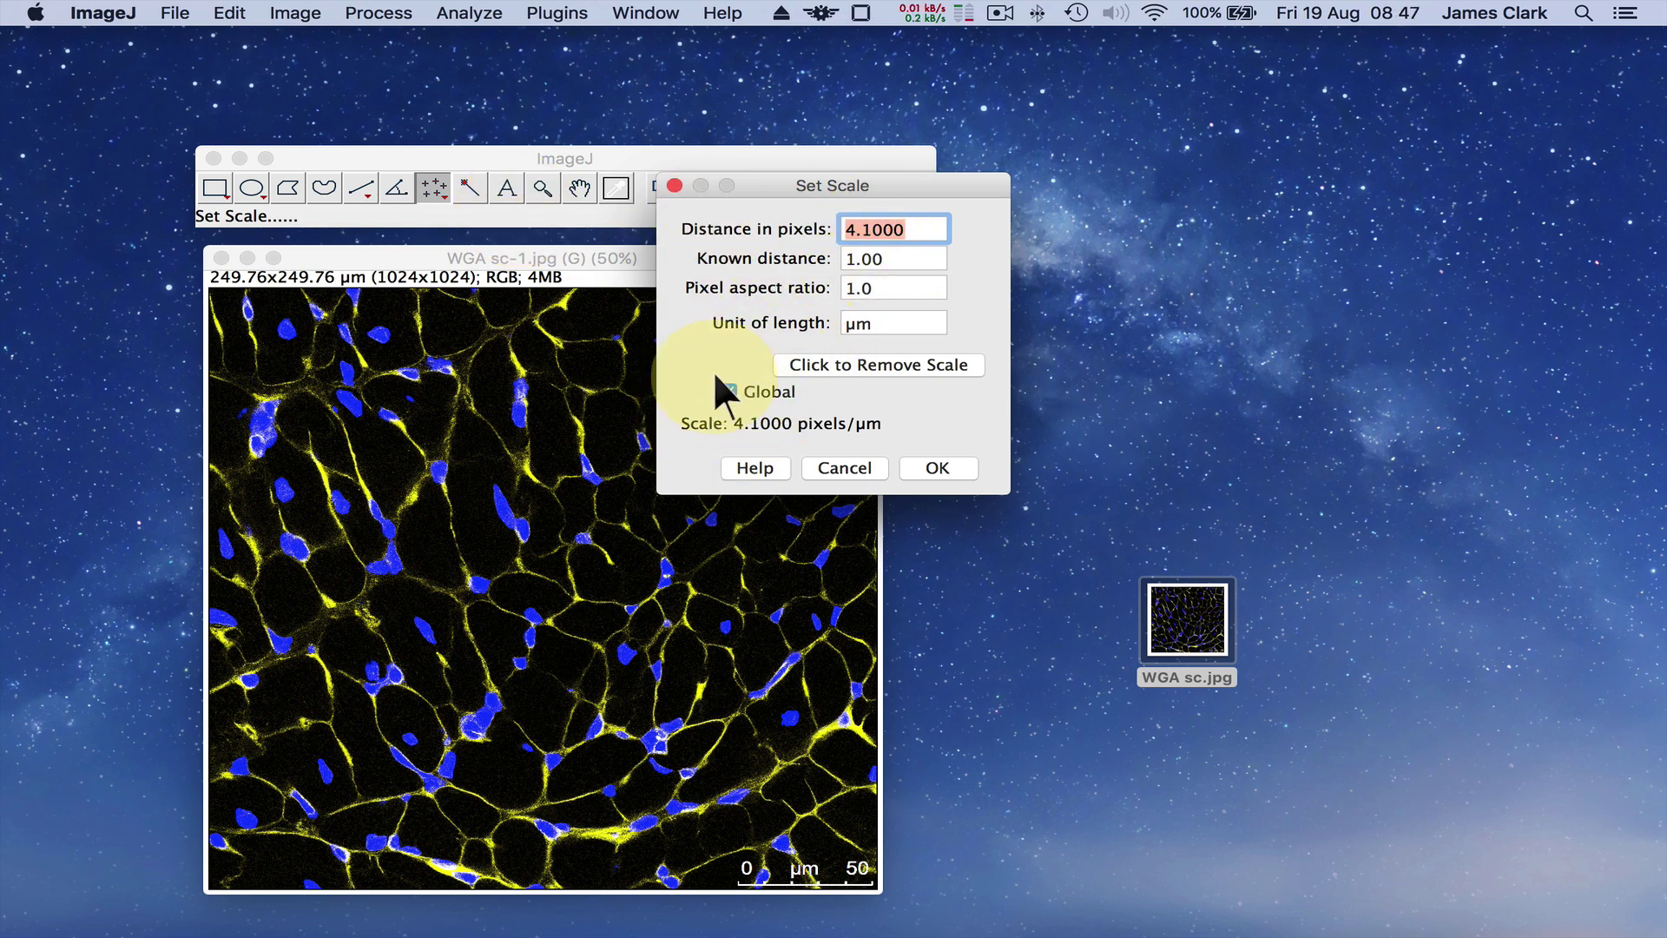
click(955, 461)
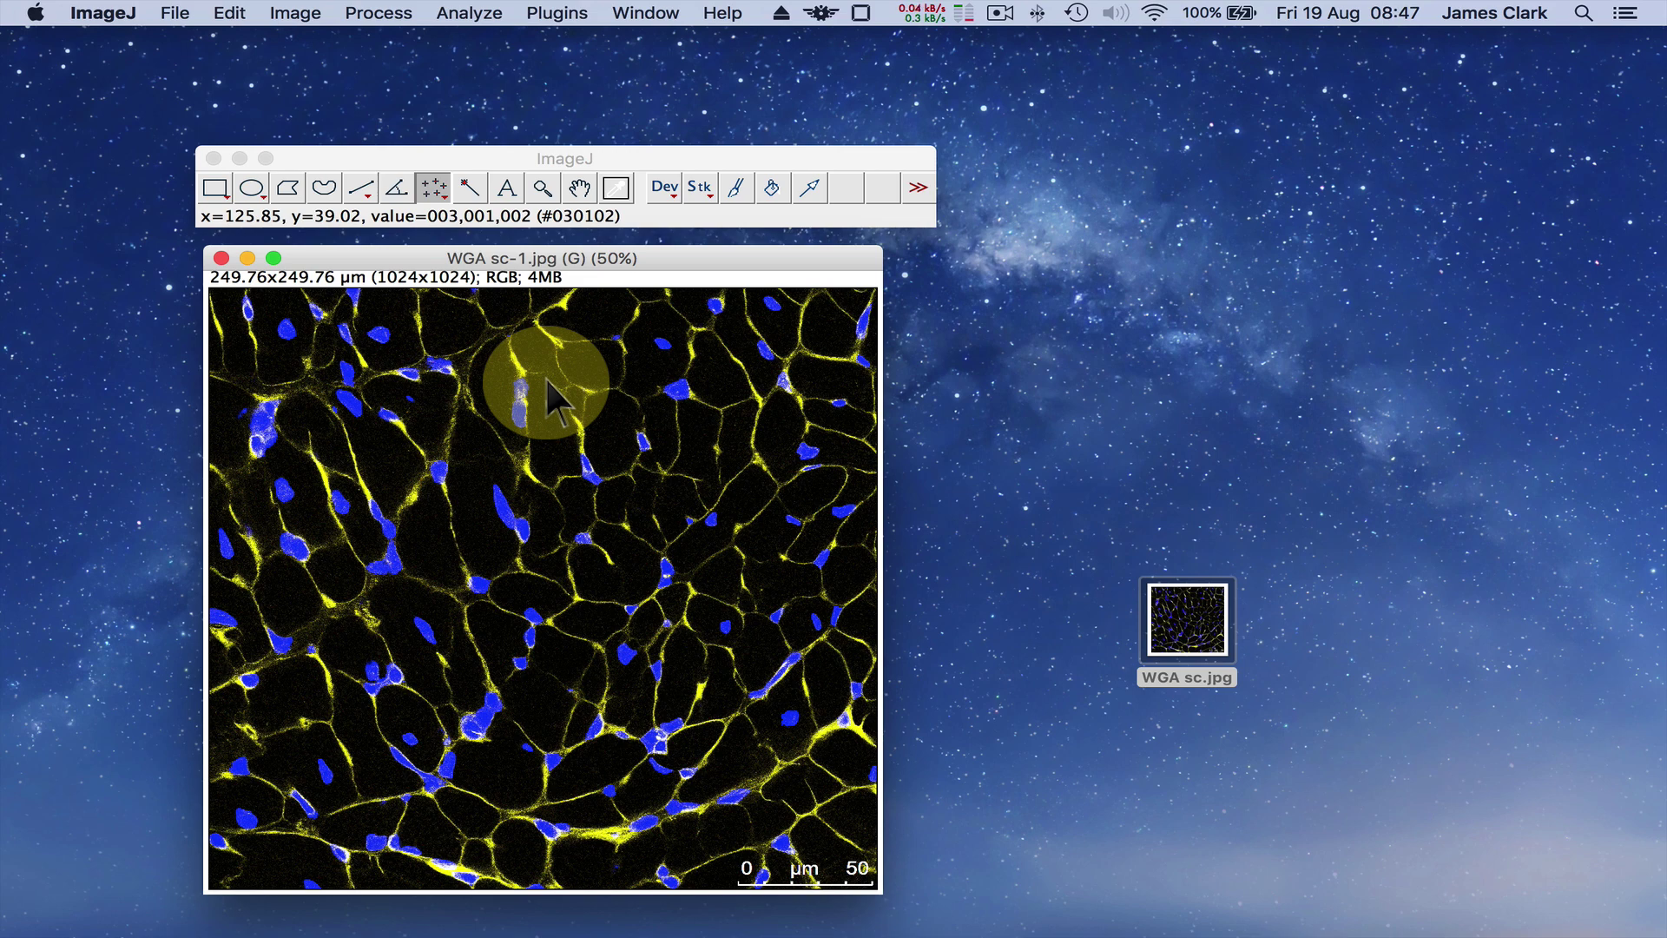
Step: Zoom the micrograph to 100%, pan to another group of cells, and select Freehand selection
click(543, 187)
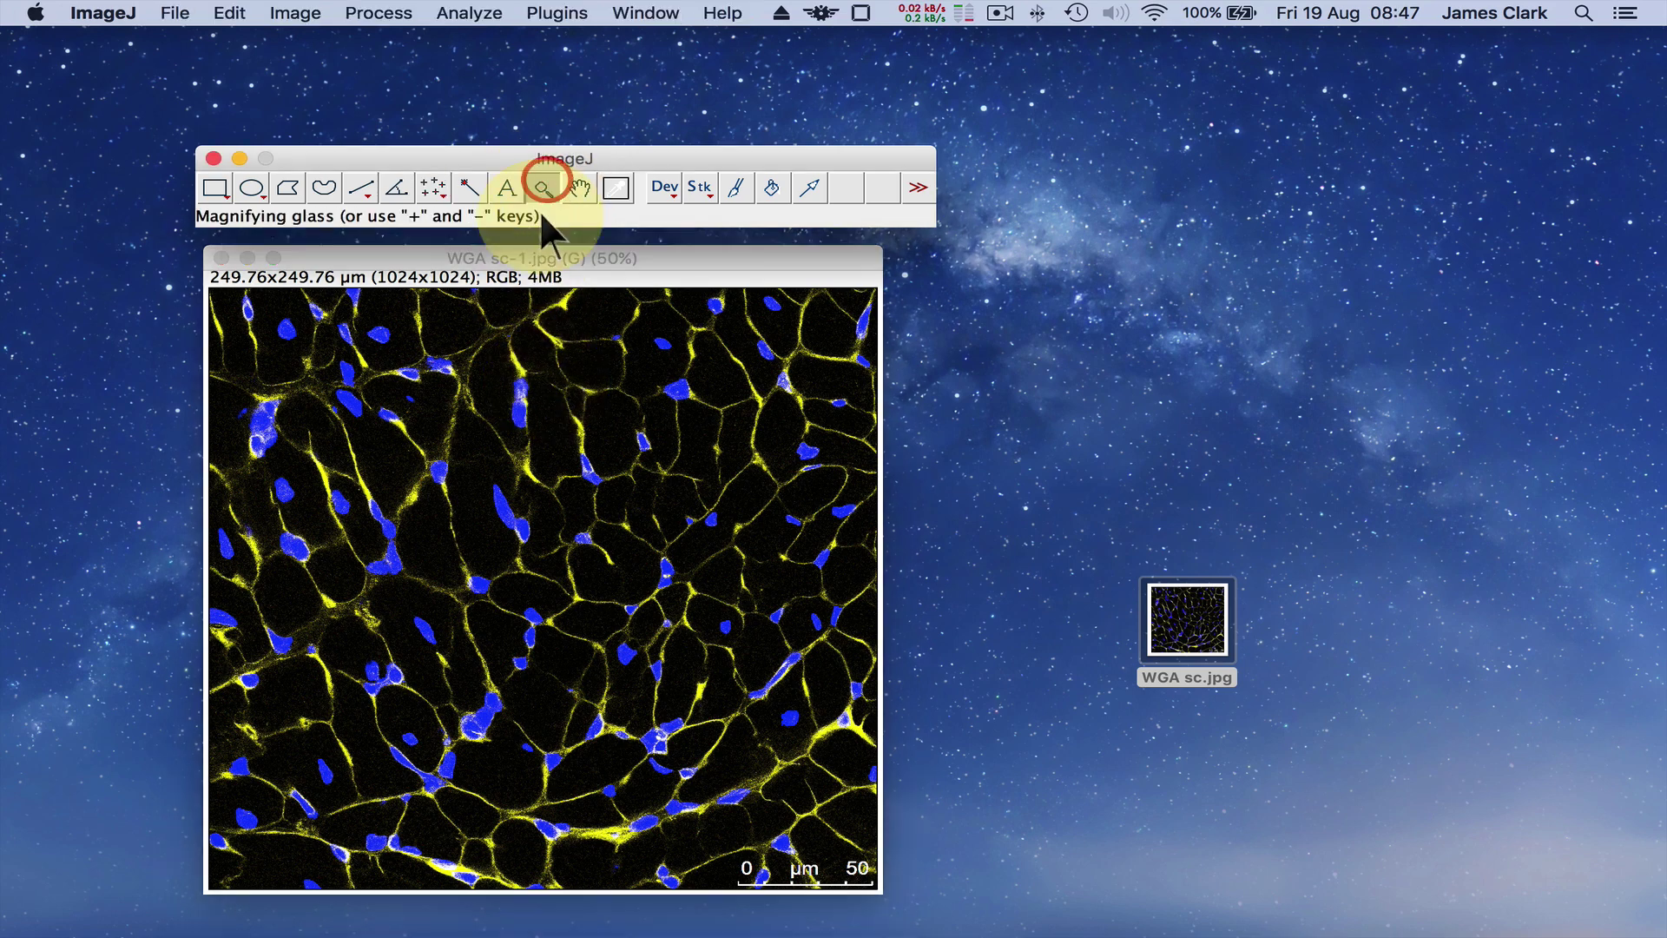
click(475, 459)
click(601, 466)
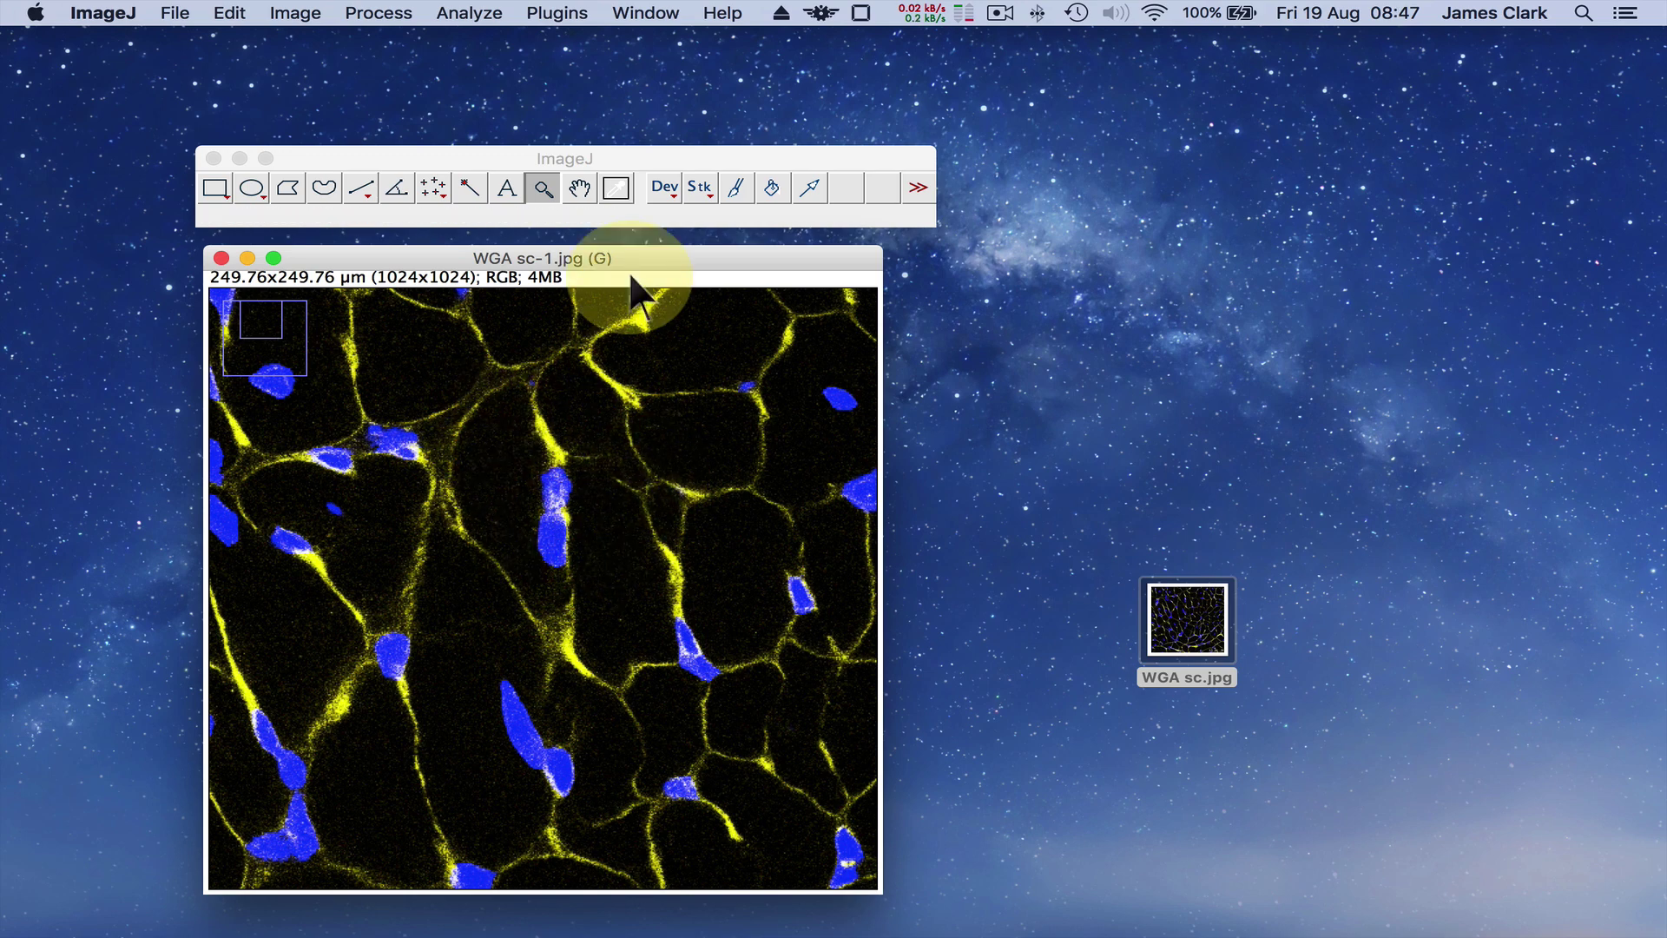
click(589, 195)
drag(664, 452, 545, 545)
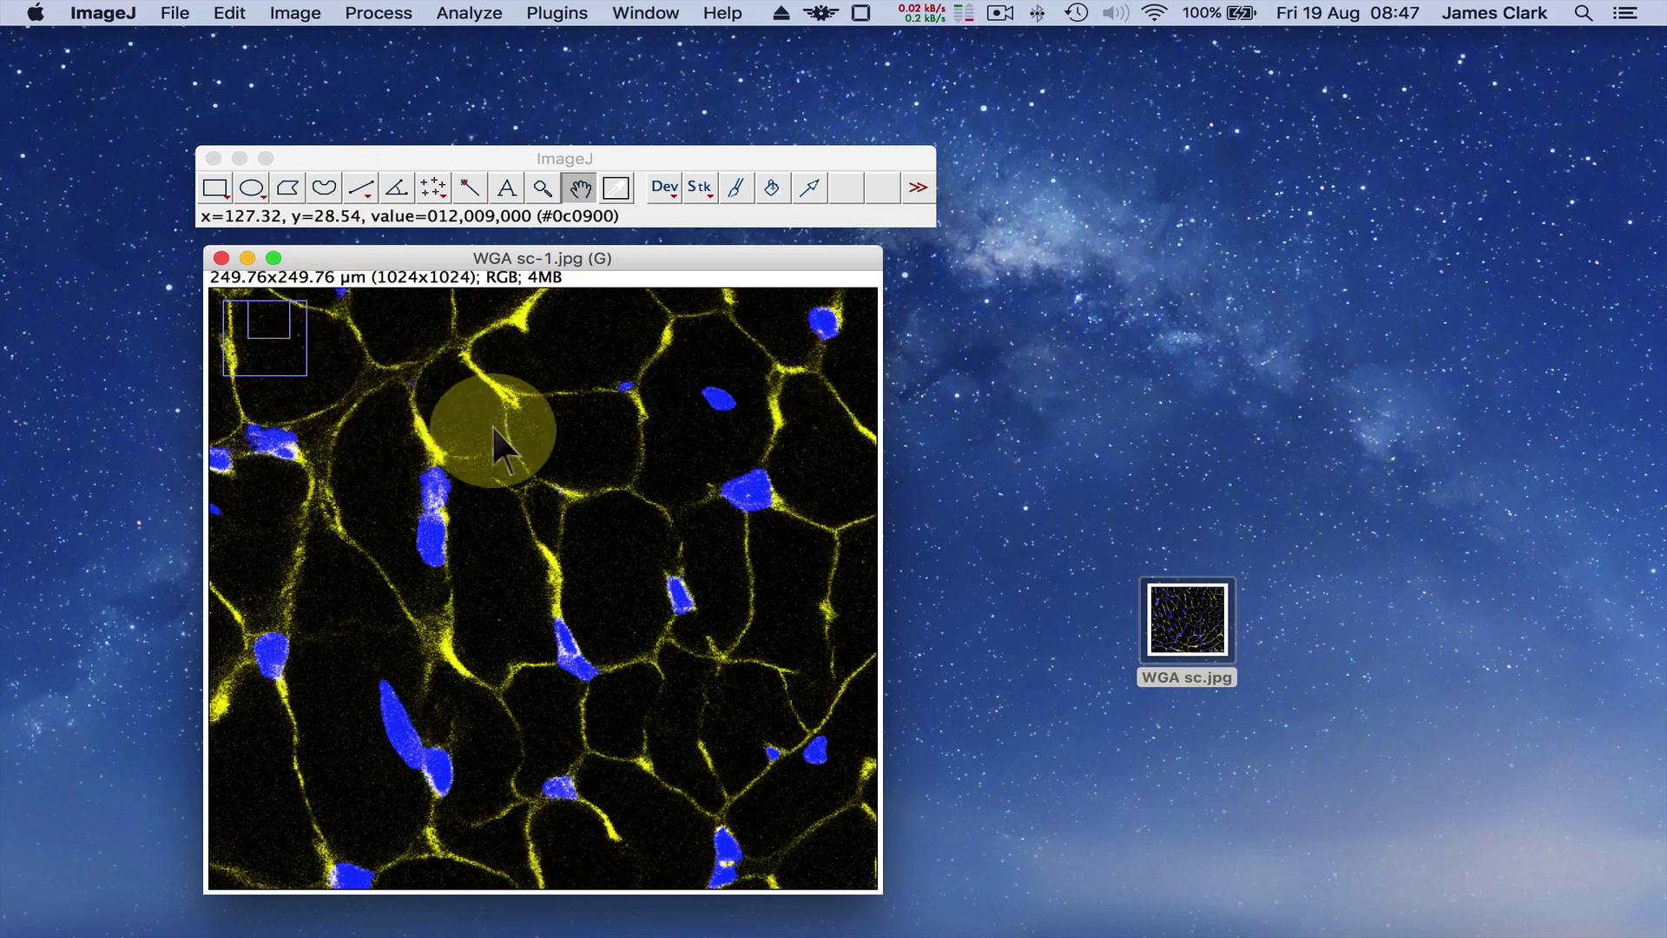
click(330, 188)
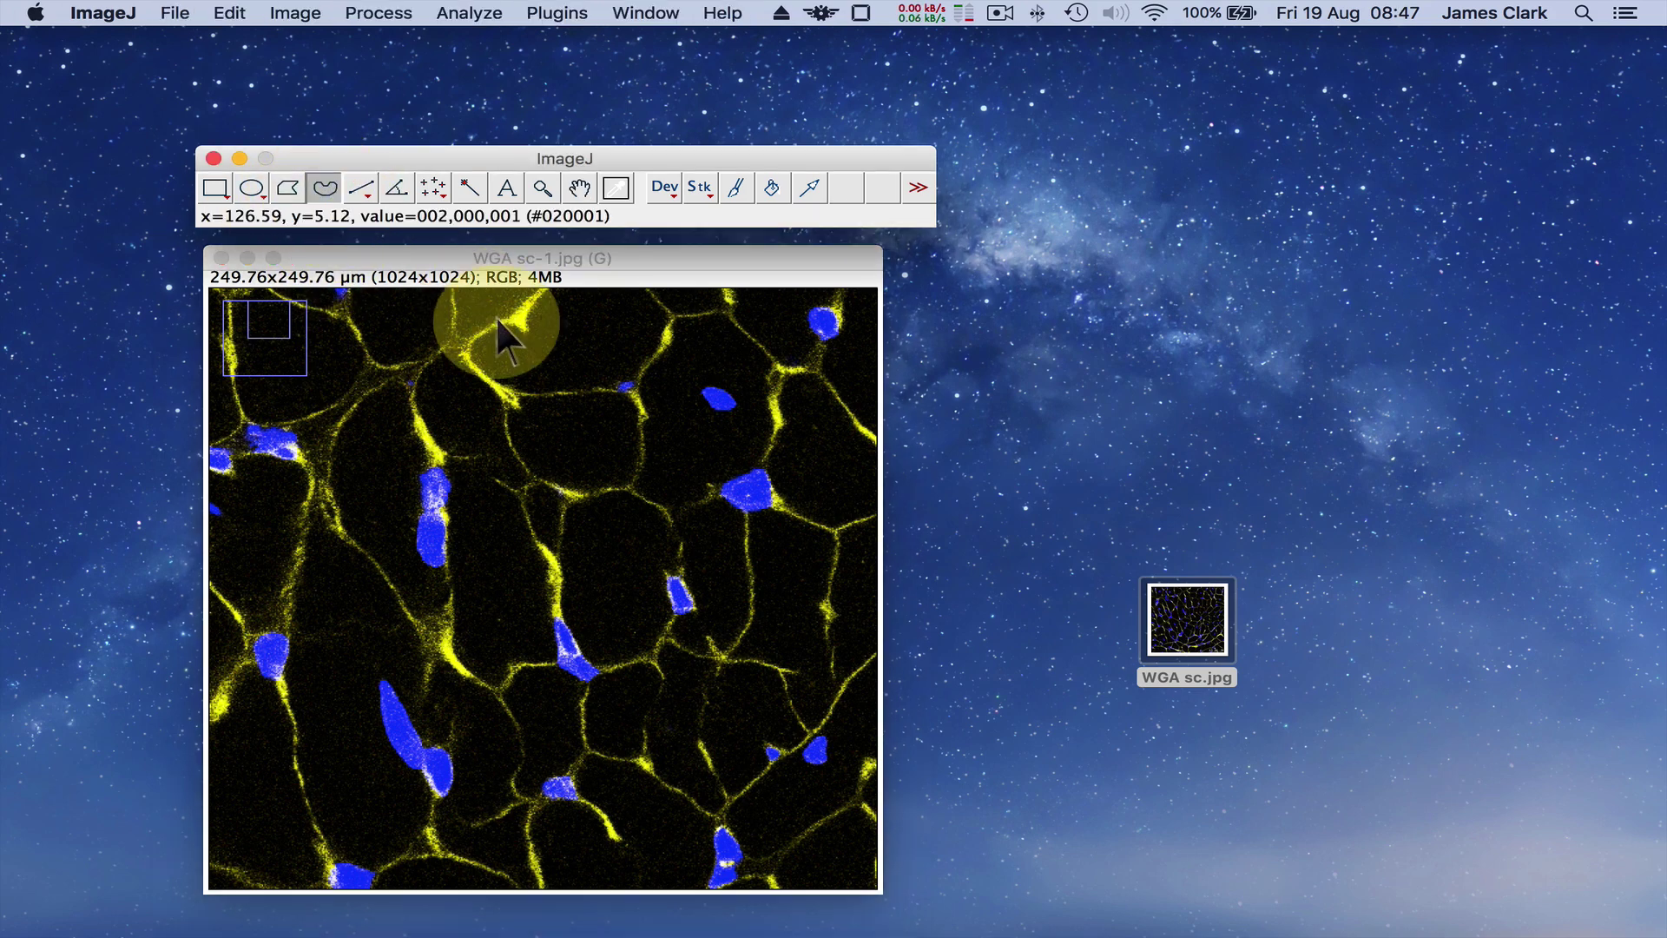
Step: Trace a freehand outline around the cell membrane near the top centre of the view
click(330, 178)
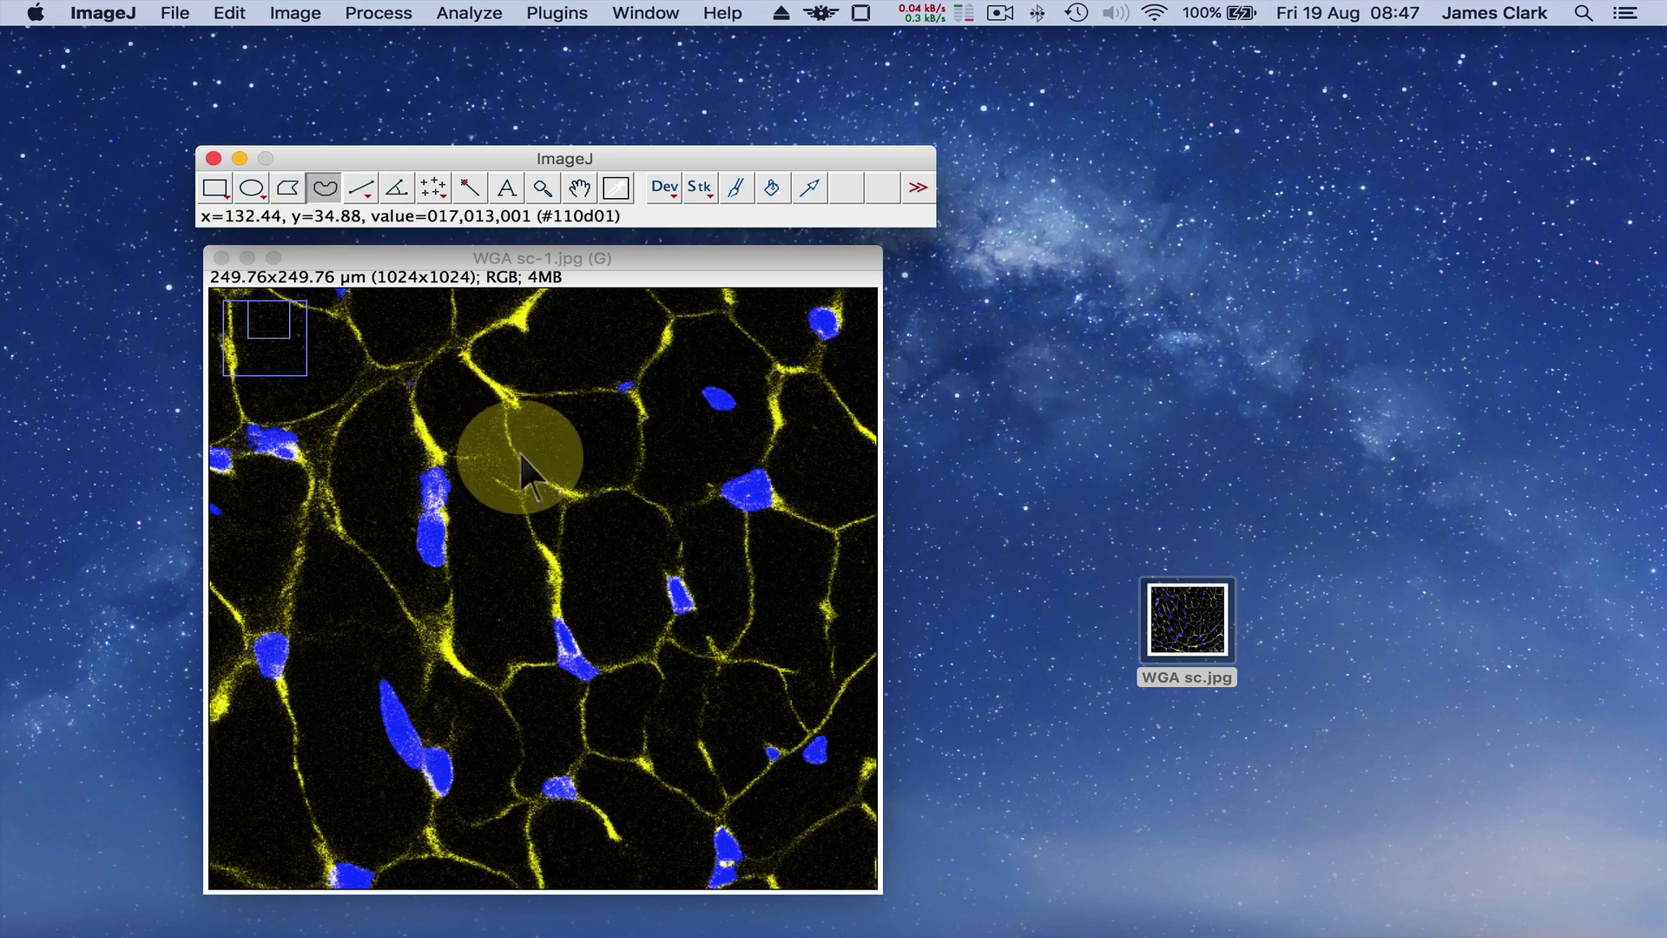
mouse_move(519, 452)
mouse_down()
mouse_move(507, 394)
mouse_move(624, 388)
mouse_move(640, 421)
mouse_move(626, 486)
mouse_move(563, 486)
mouse_move(520, 458)
mouse_up()
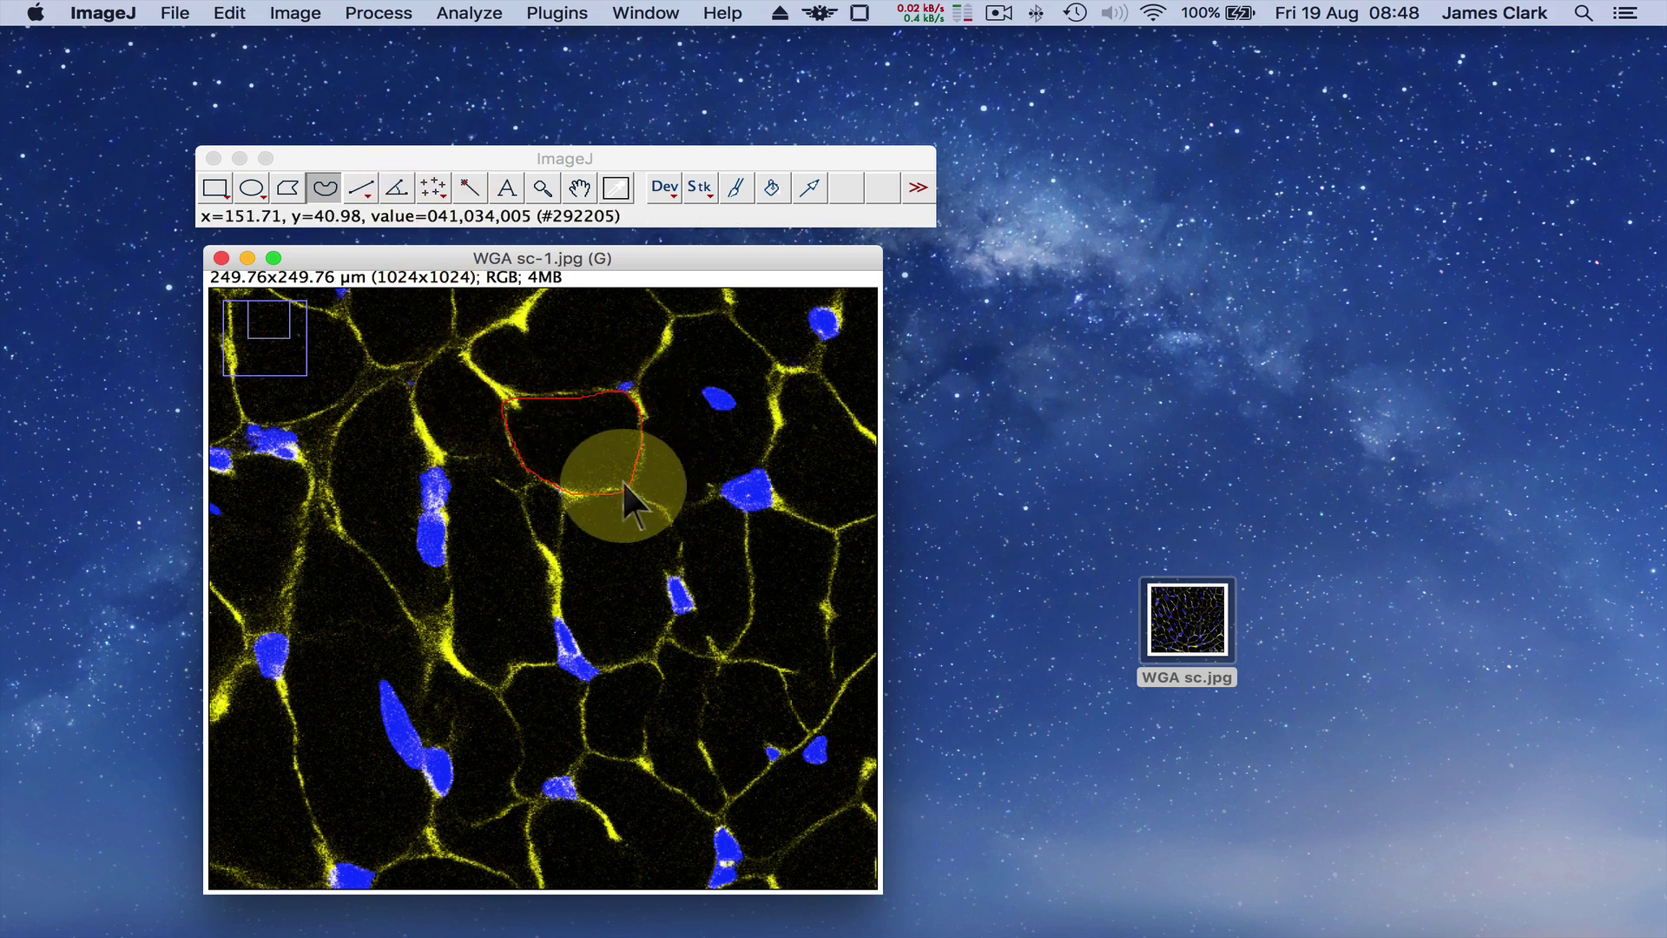
click(176, 12)
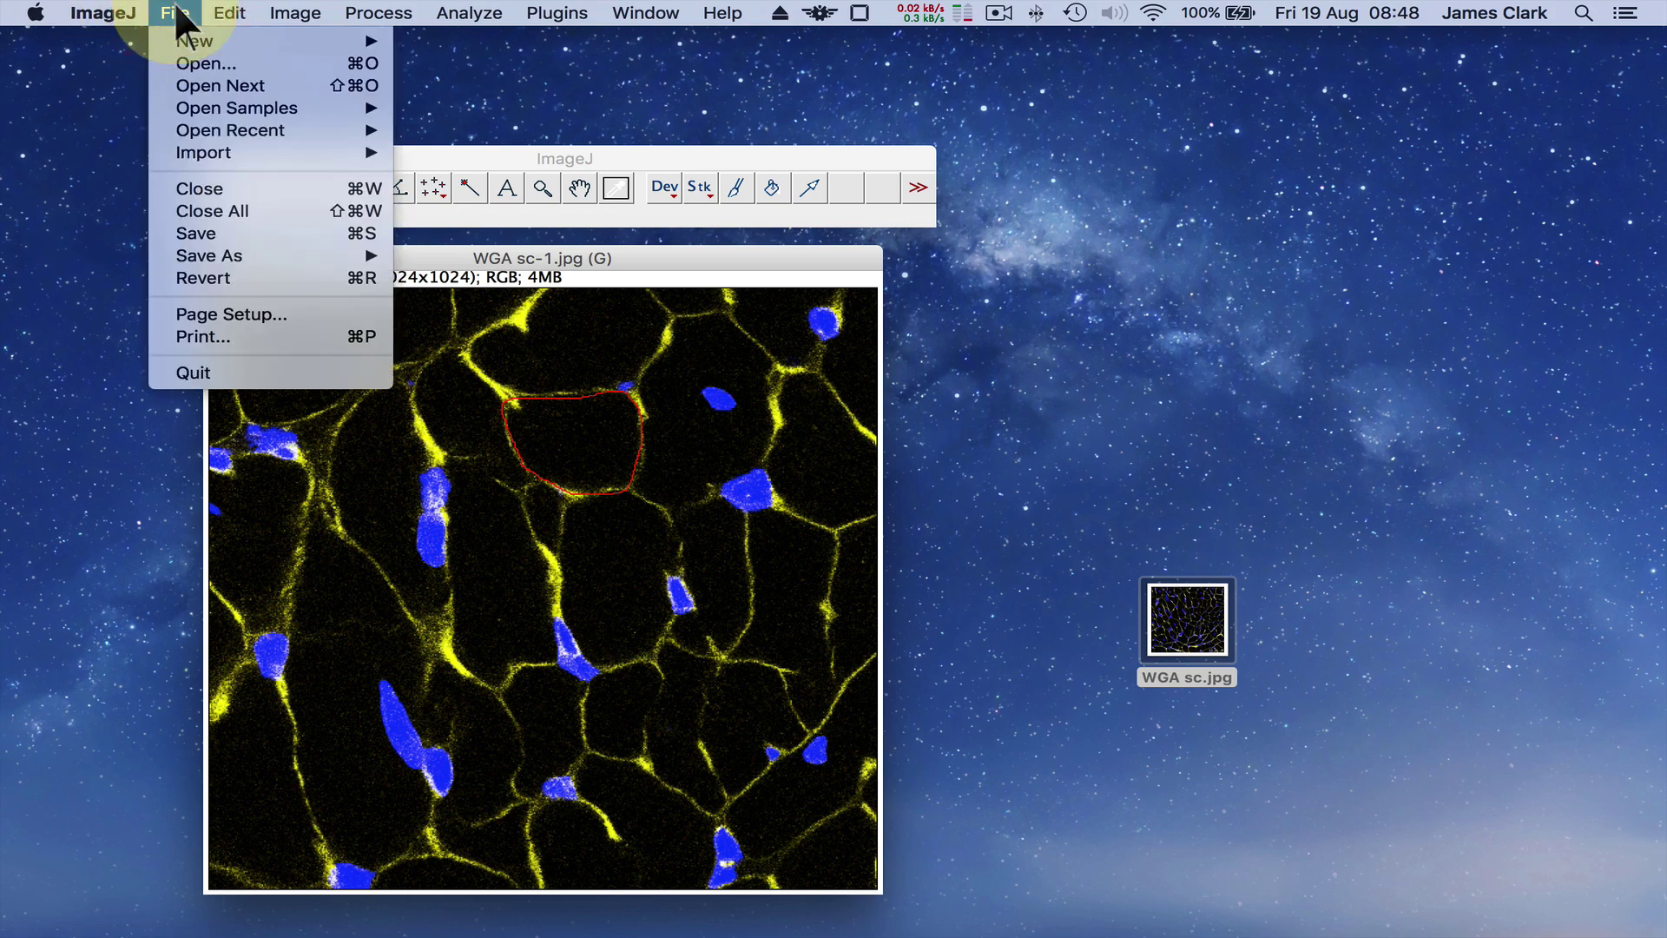
mouse_move(229, 13)
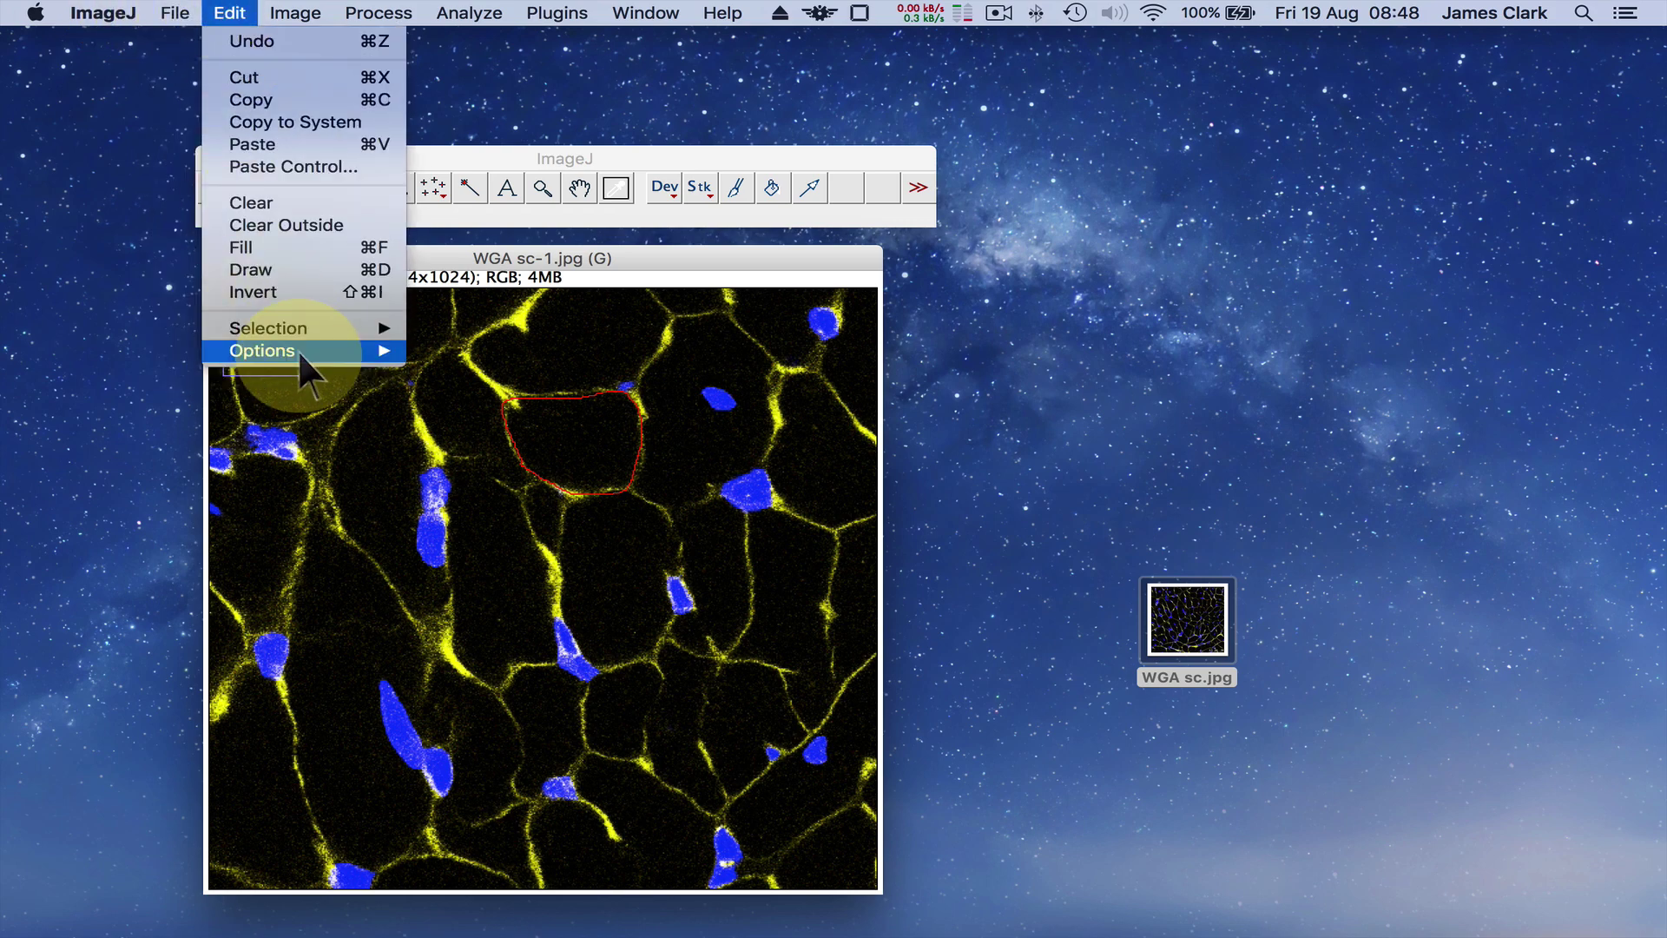
mouse_move(299, 351)
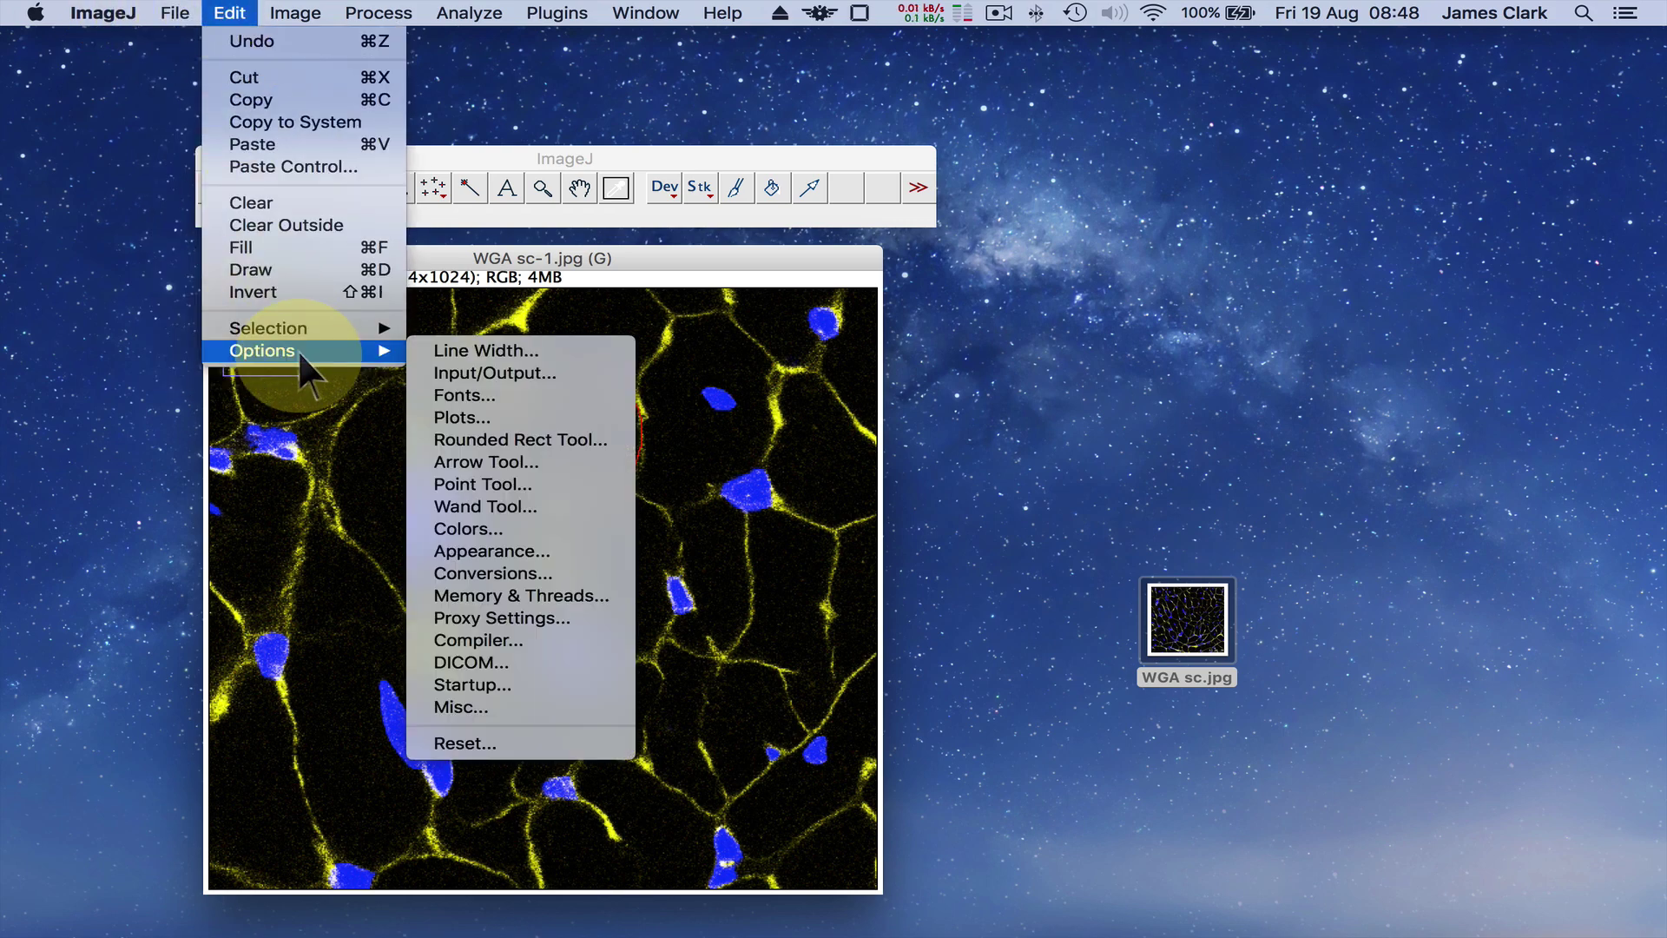
click(506, 527)
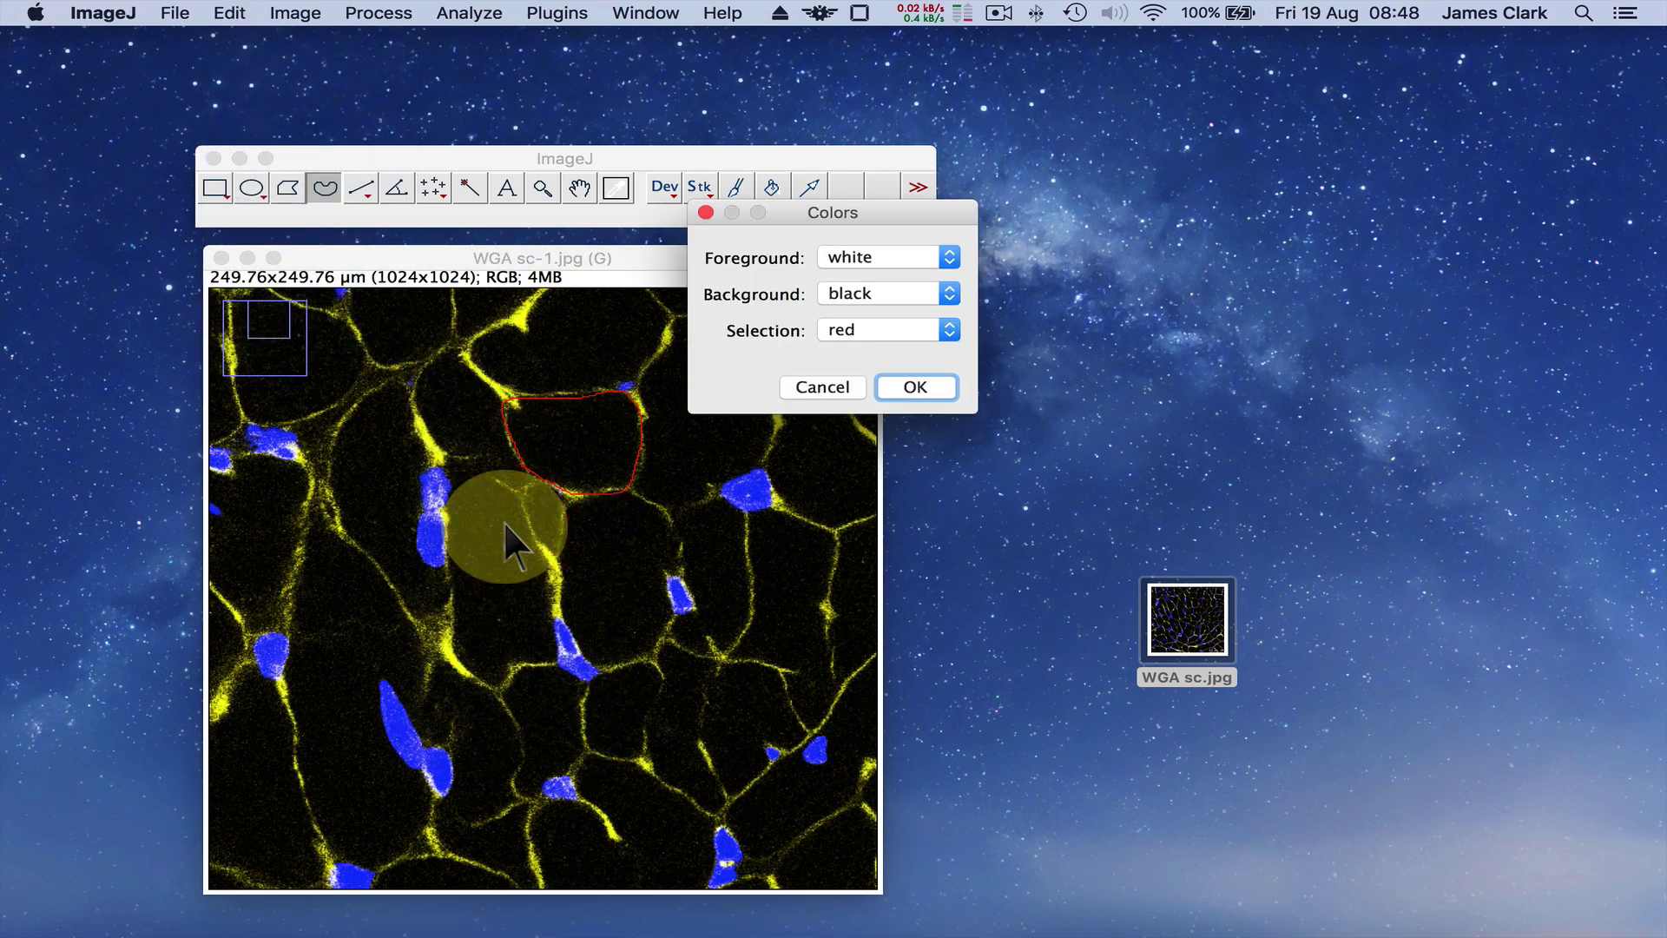
click(867, 327)
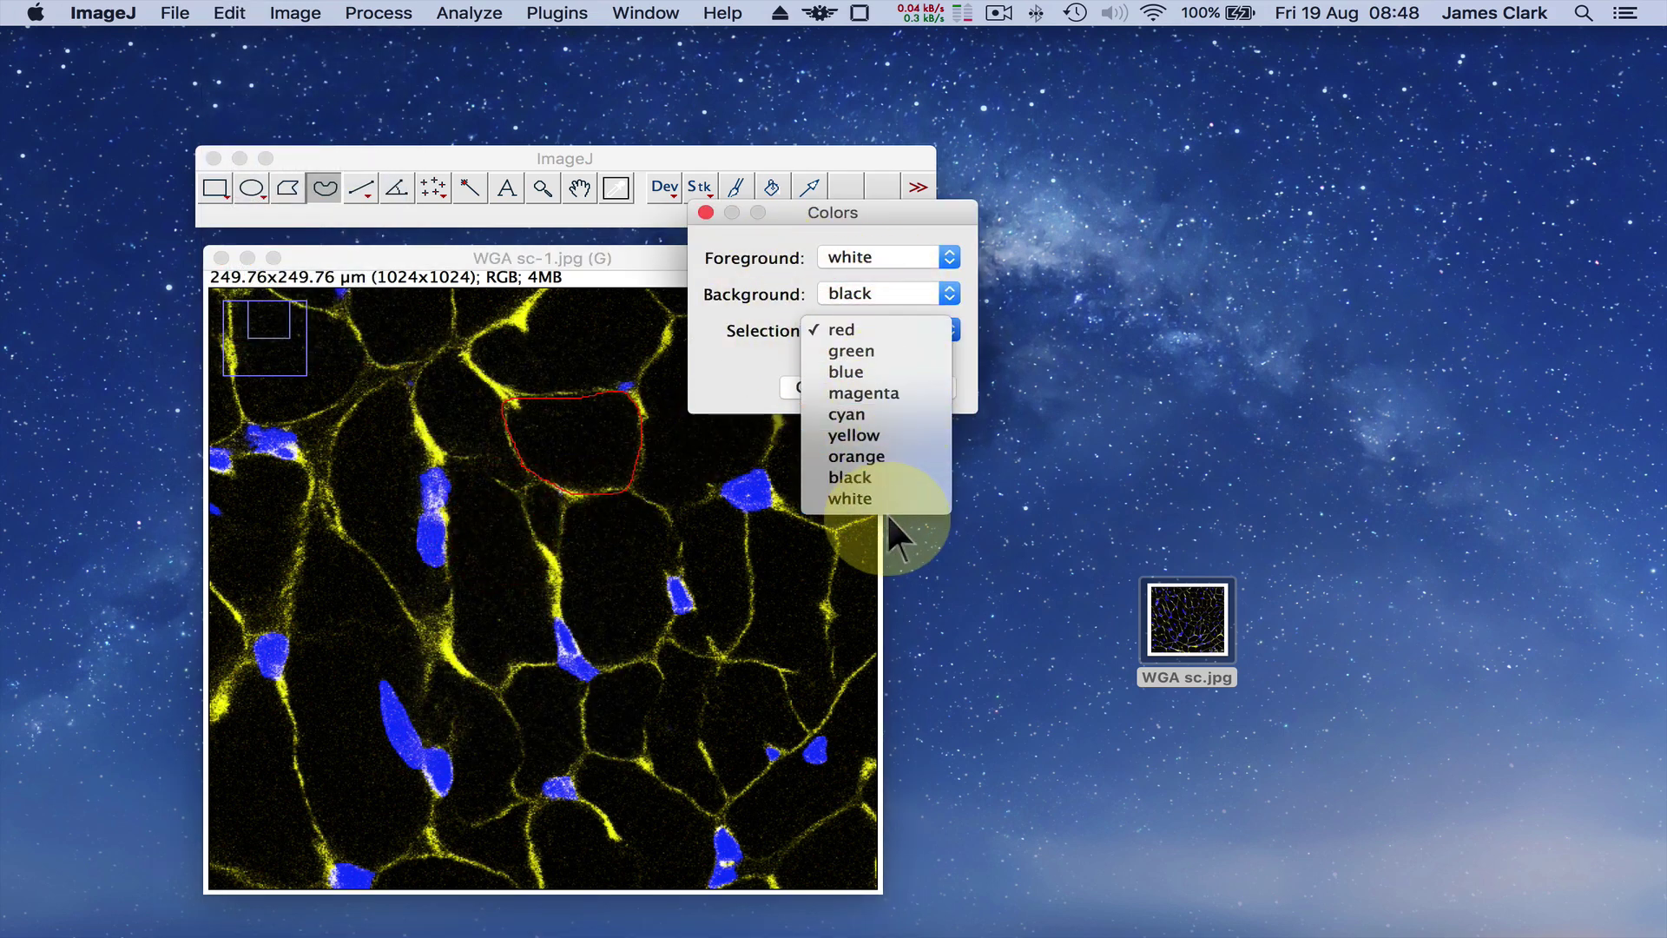
click(867, 330)
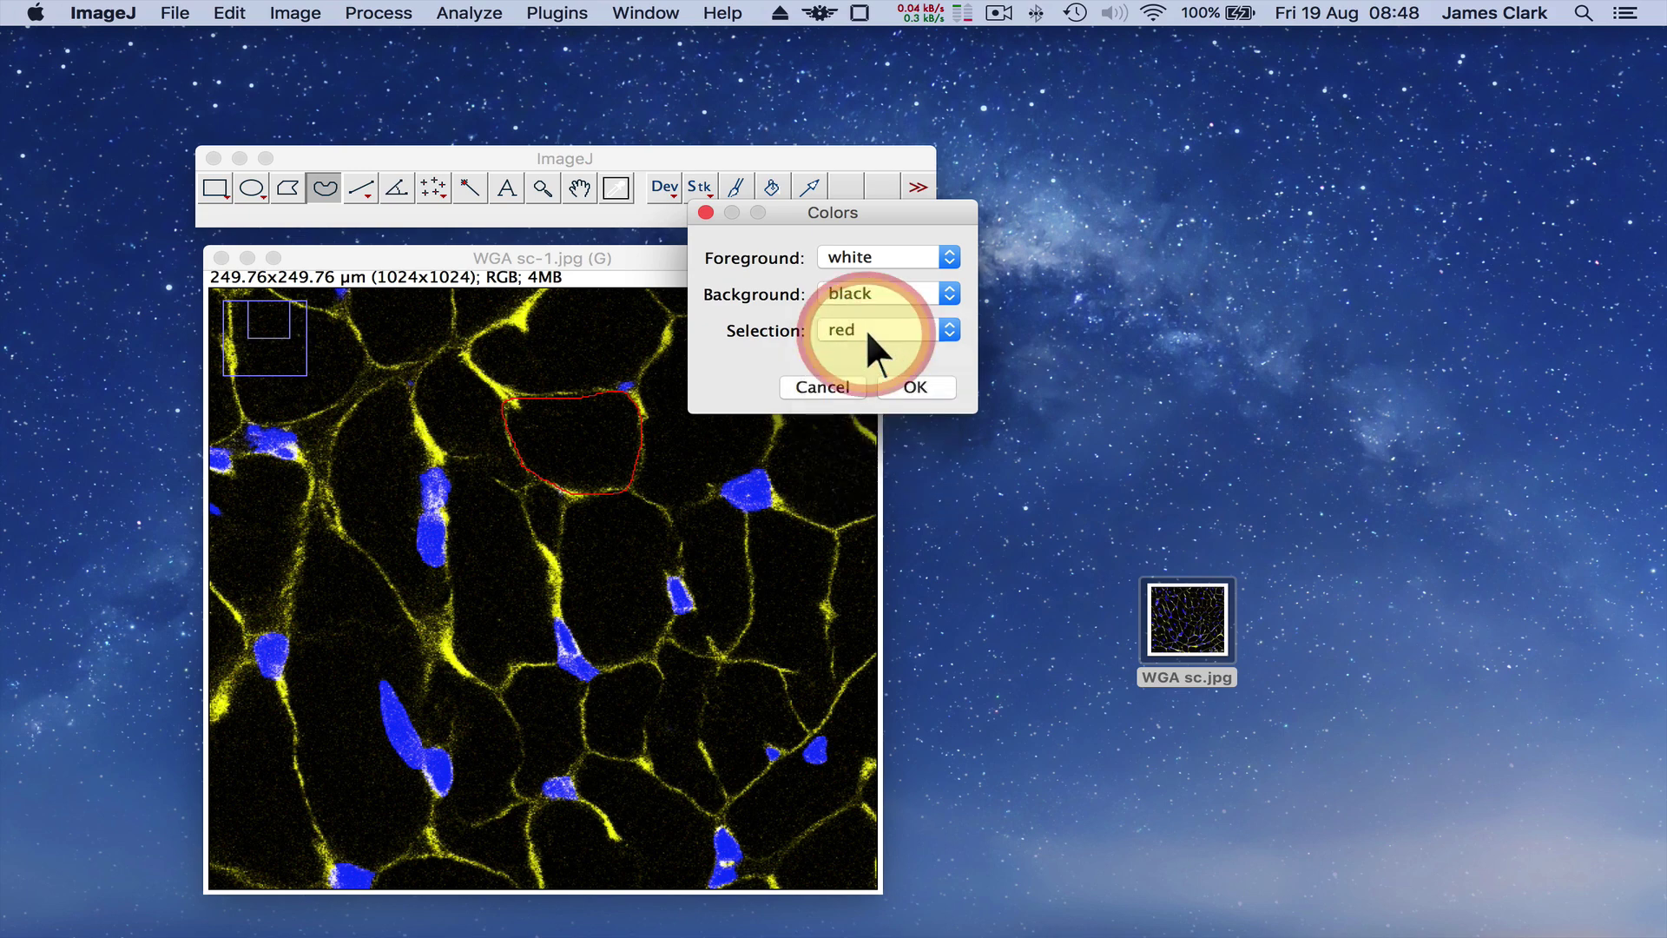
click(897, 382)
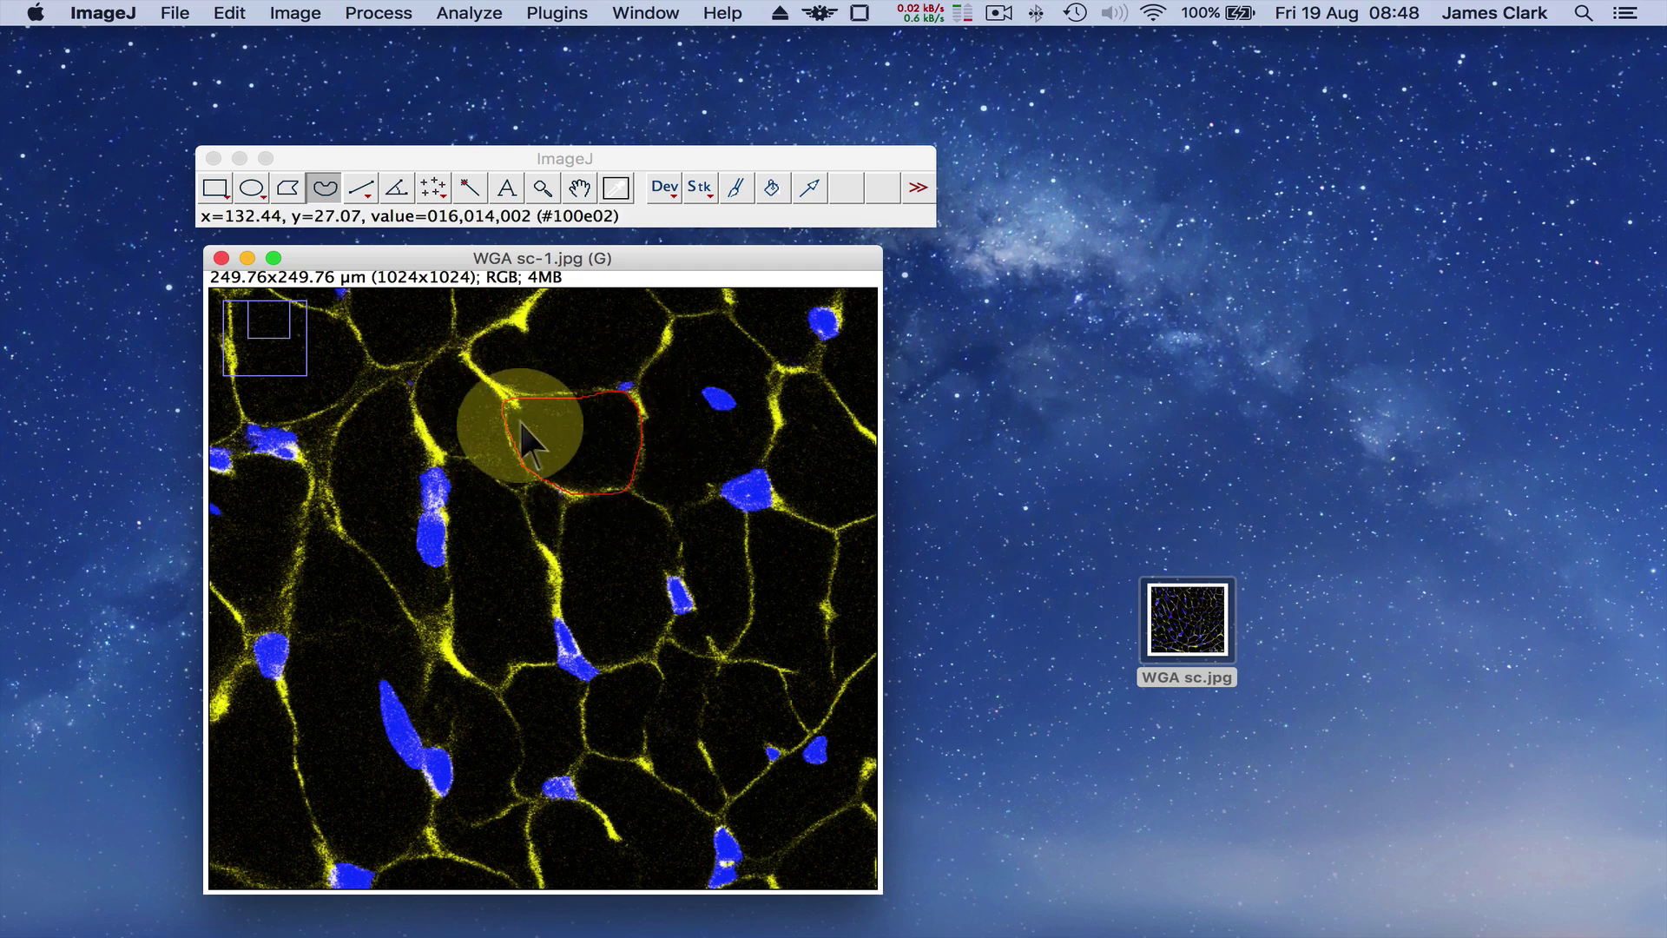
Step: Measure the outlined cell with Analyze > Measure, logging area 440.452 in Results
click(483, 10)
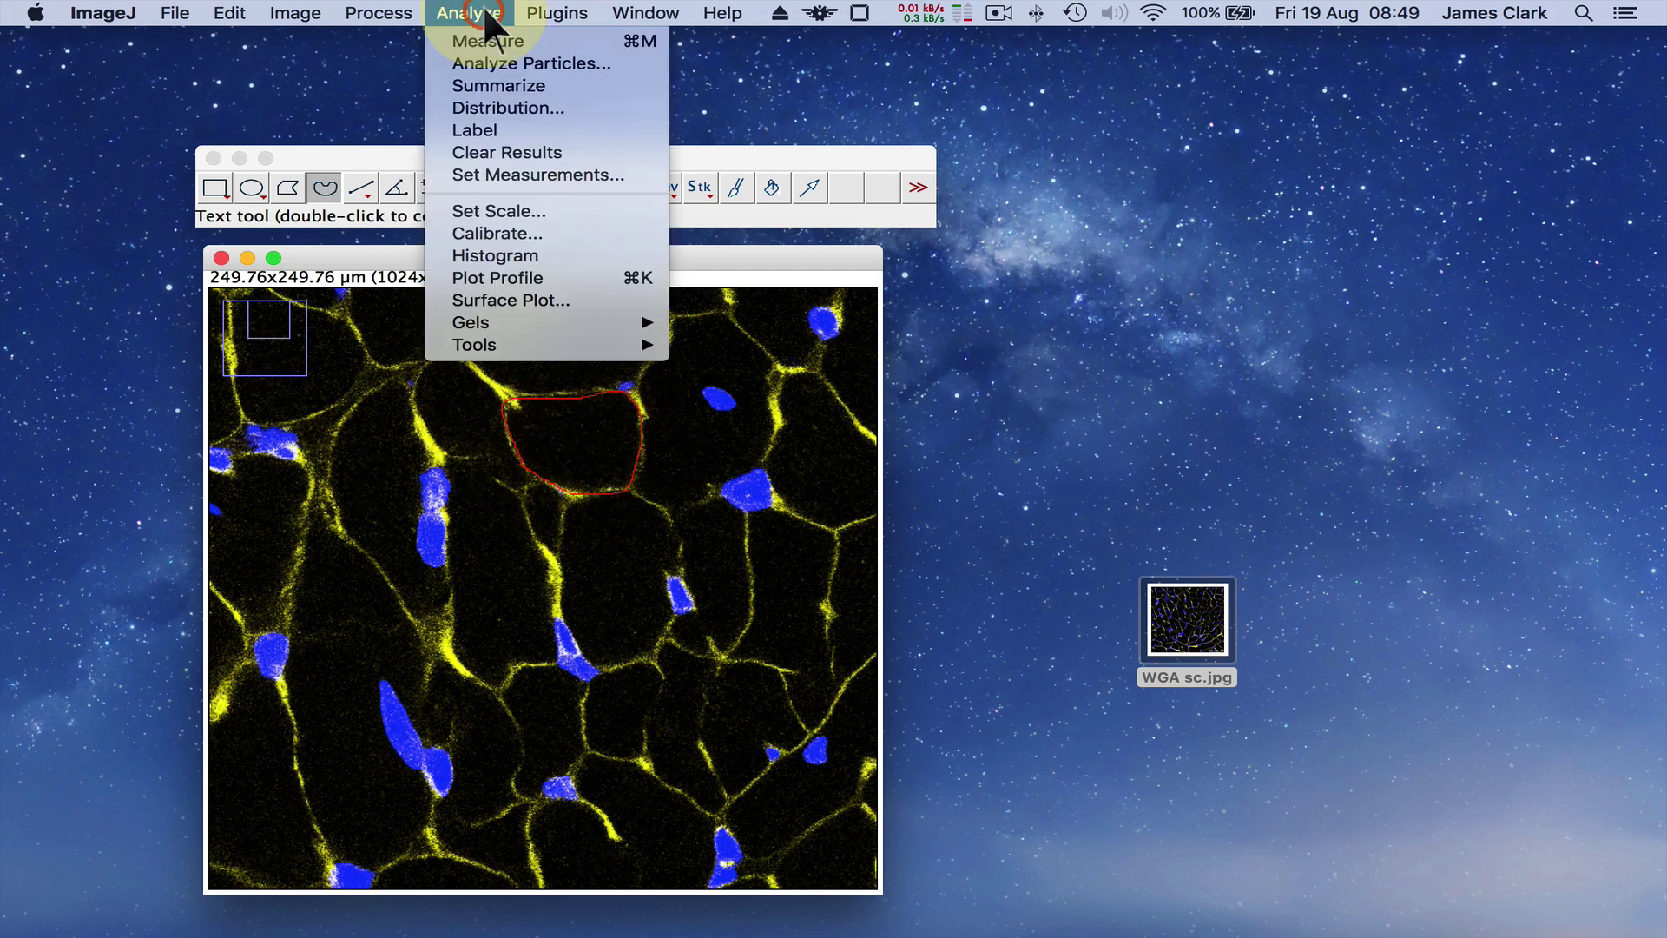
click(483, 39)
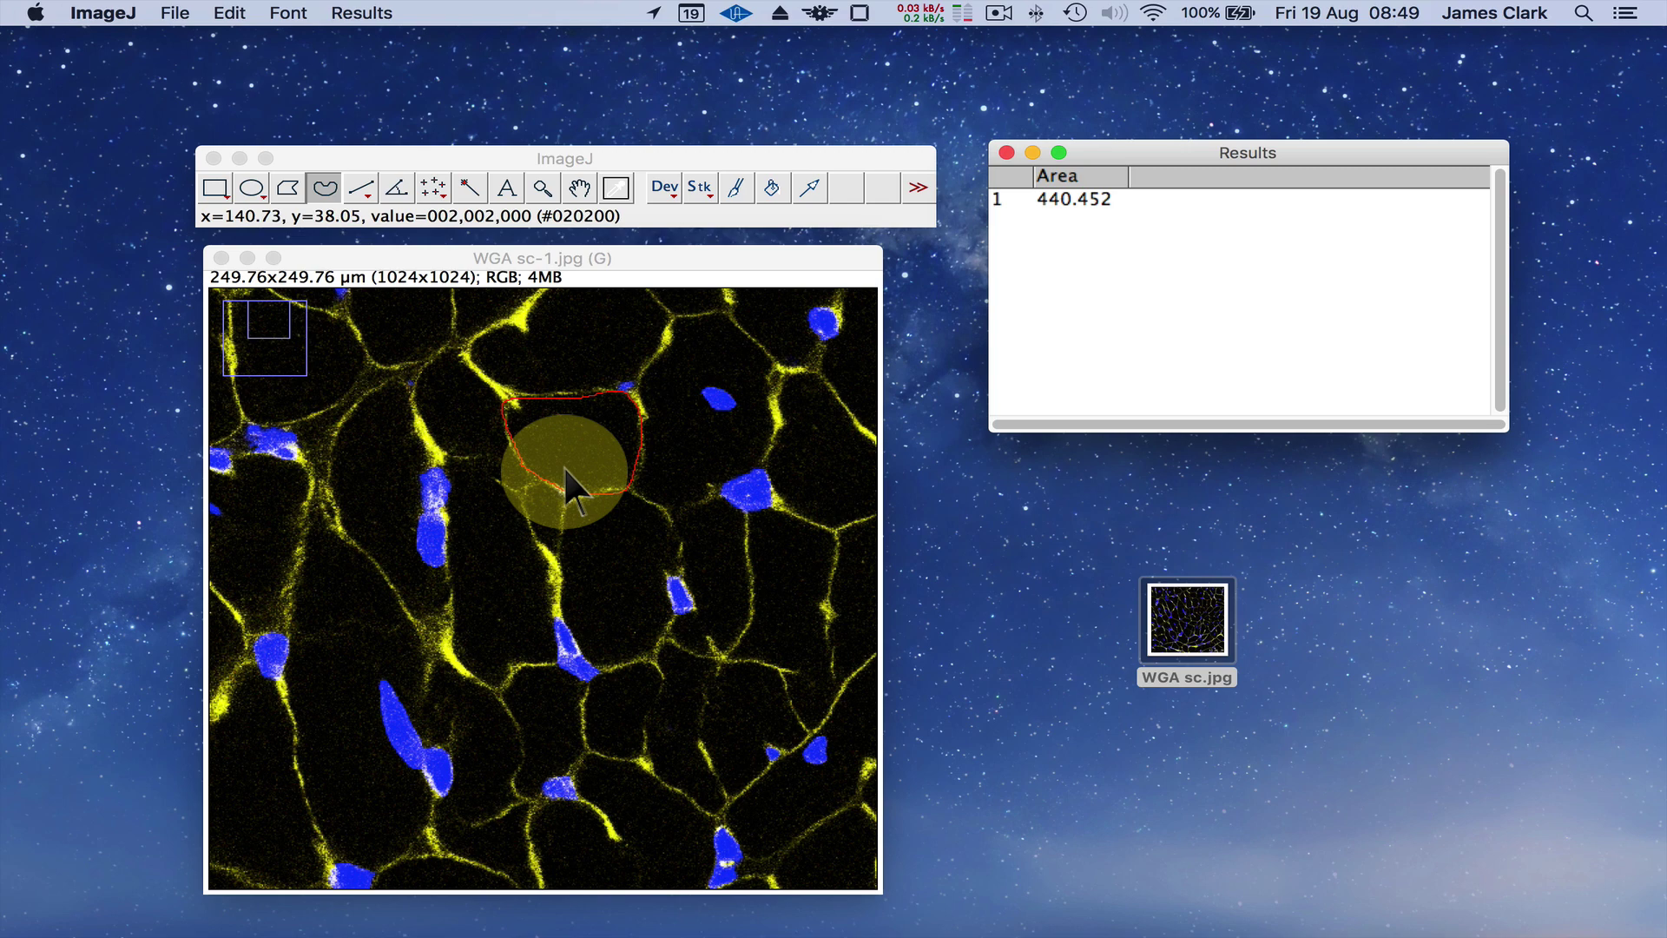
Step: Speckle the measured top-centre cell using Process > Noise > Add Noise
click(597, 252)
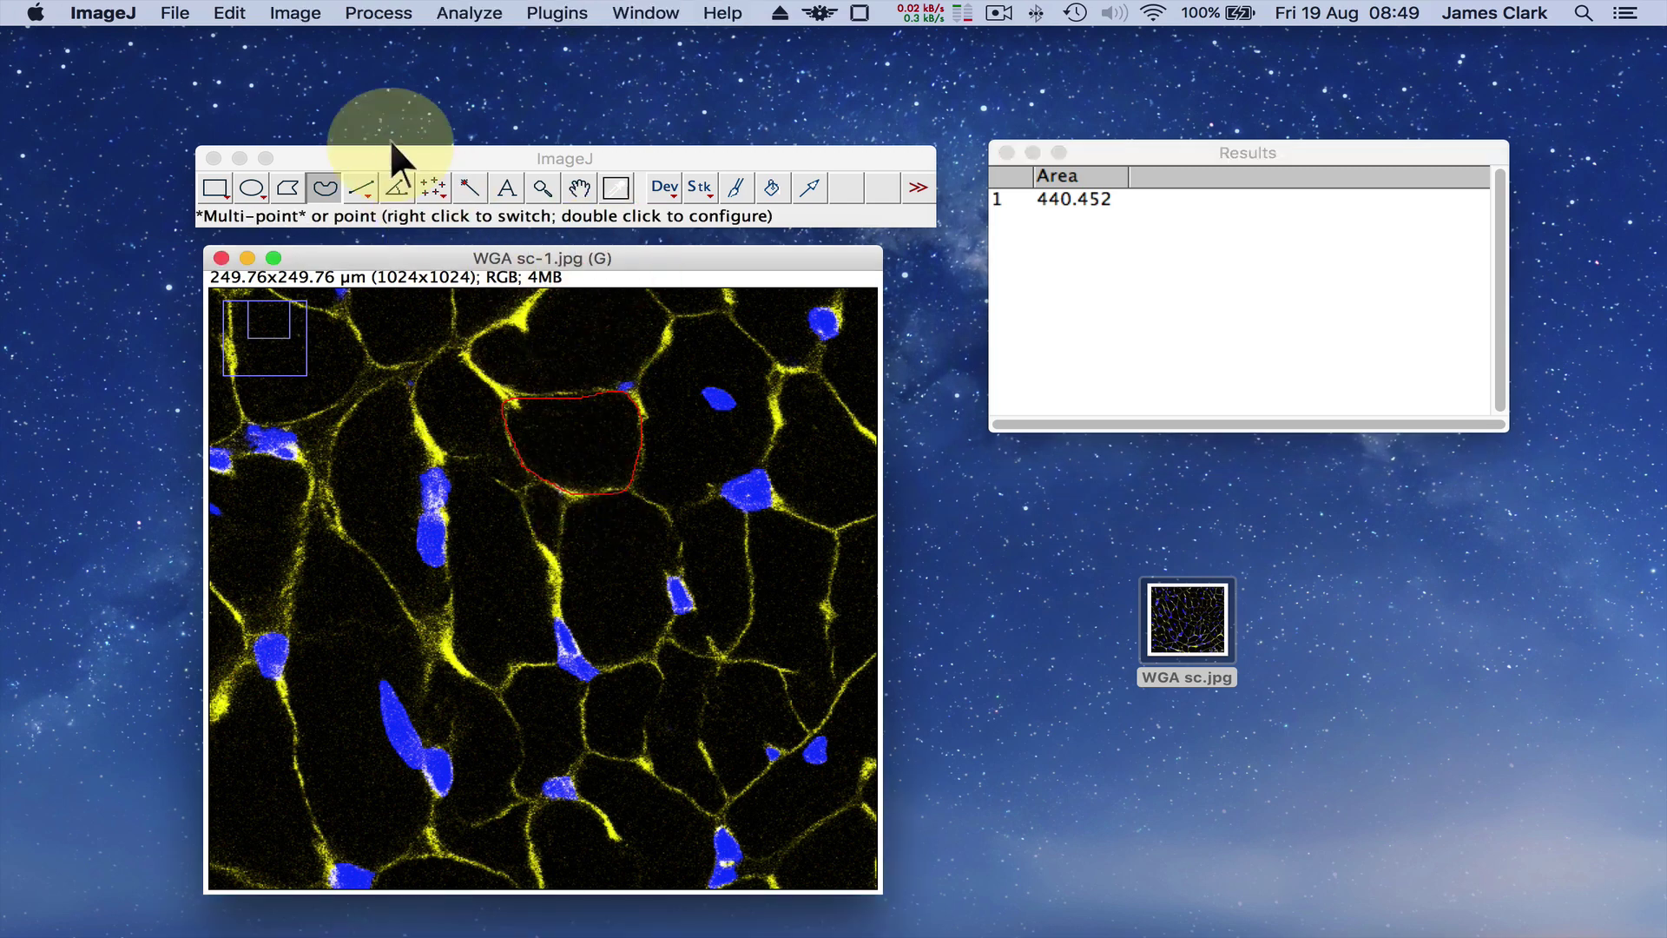
click(379, 13)
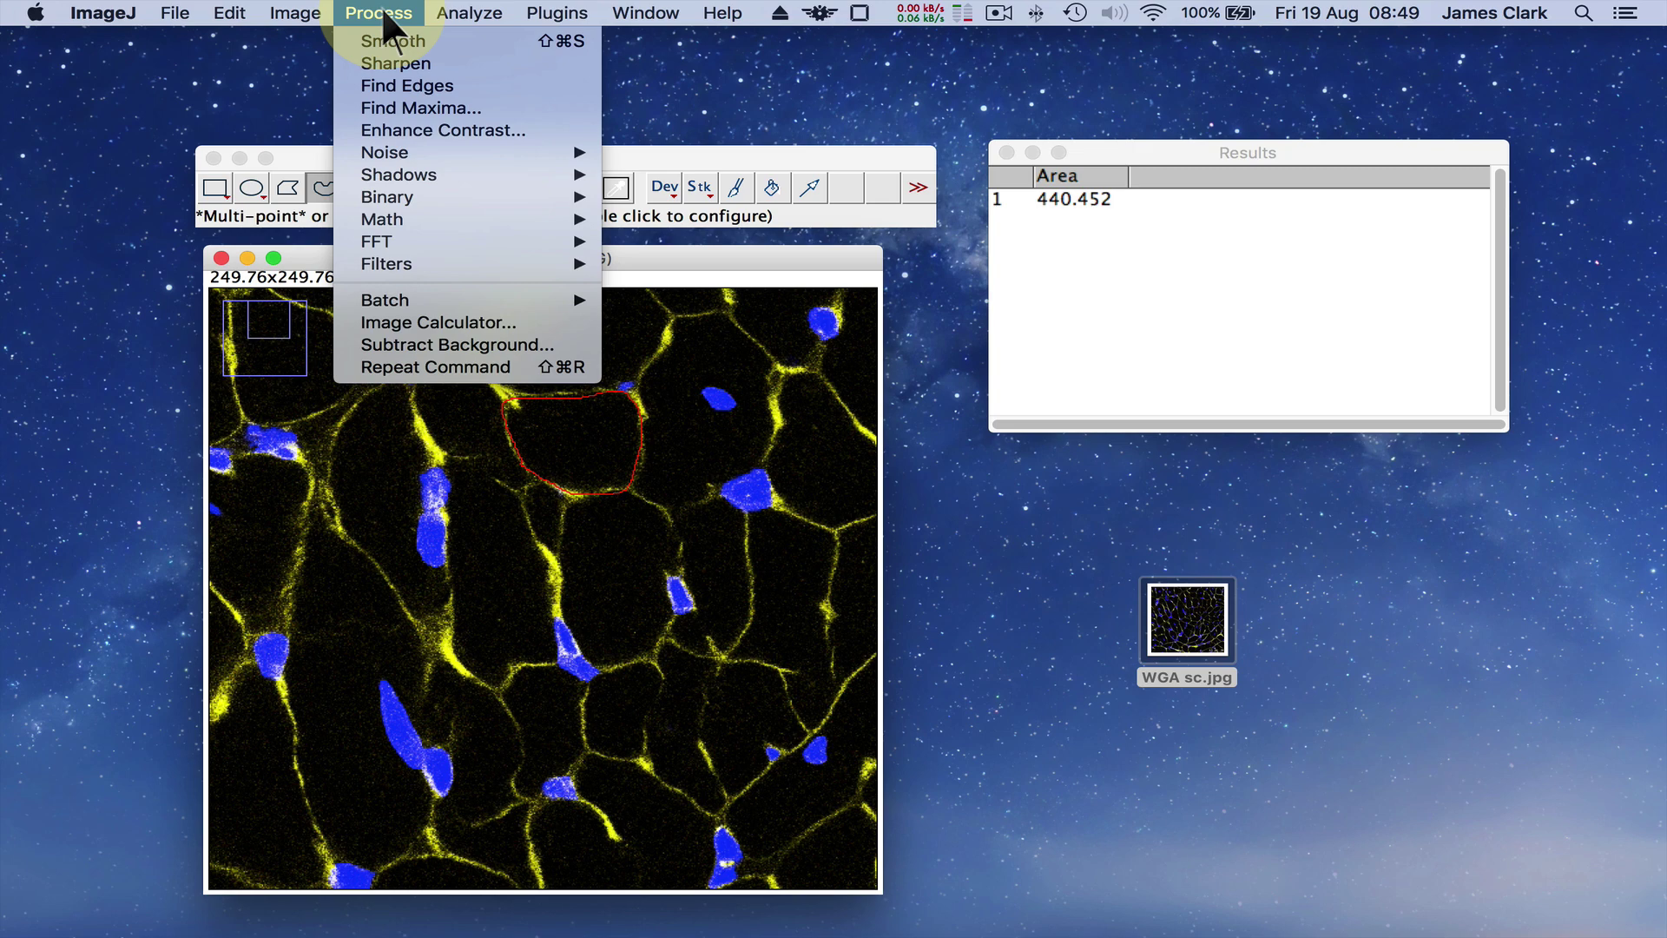
mouse_move(417, 149)
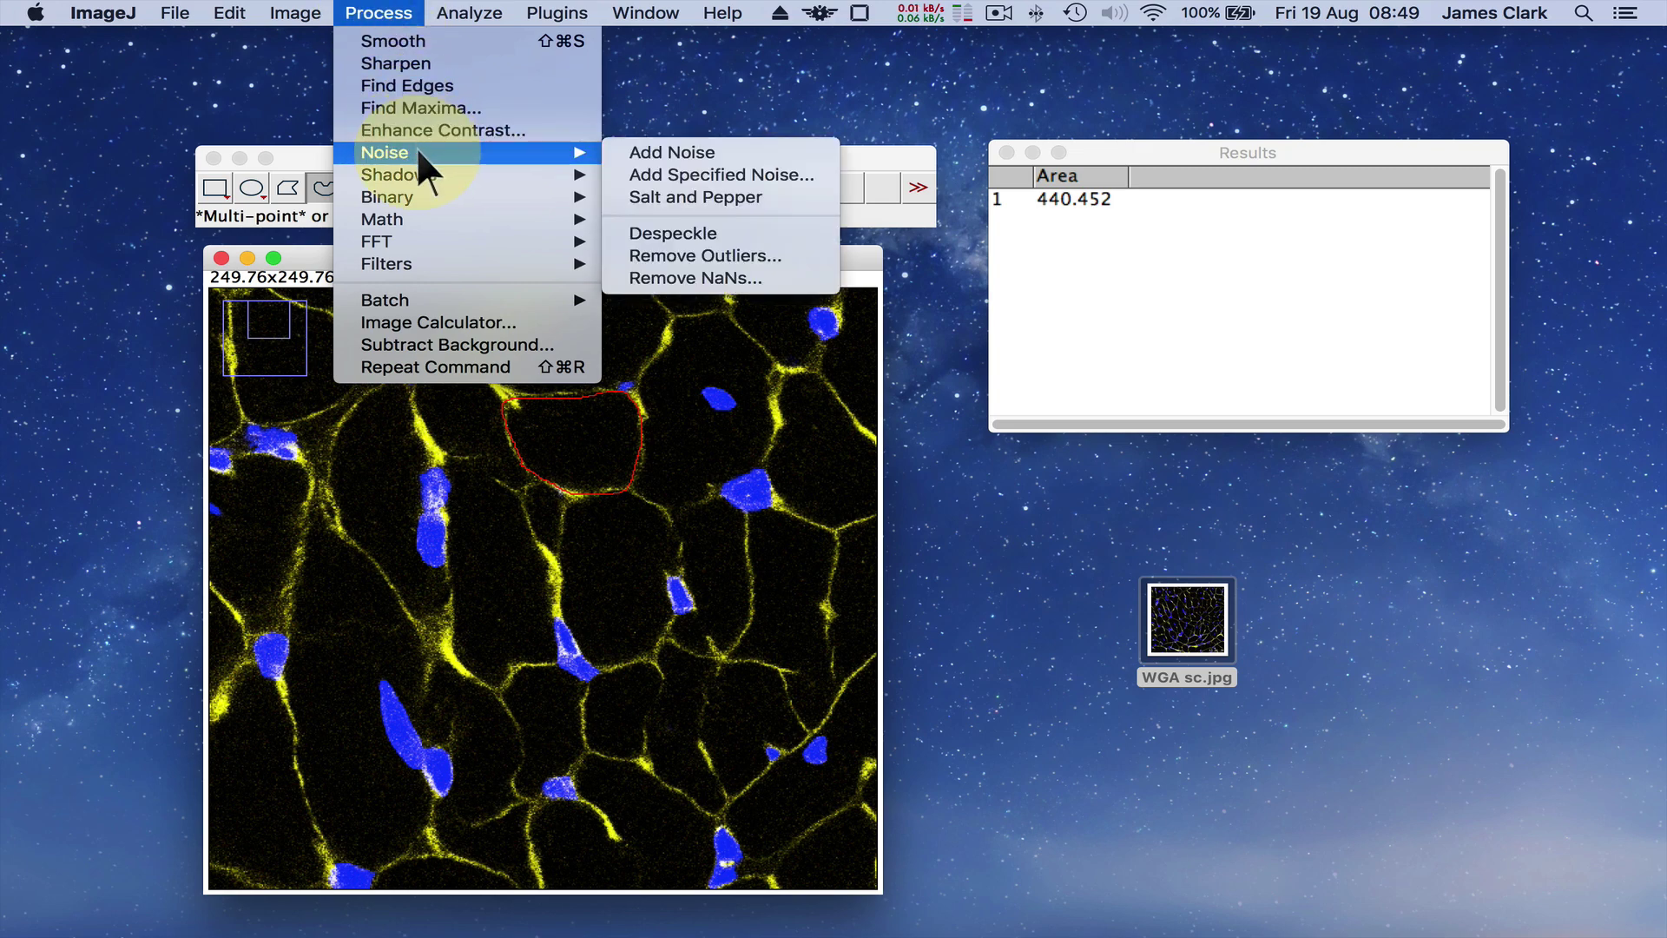
click(647, 152)
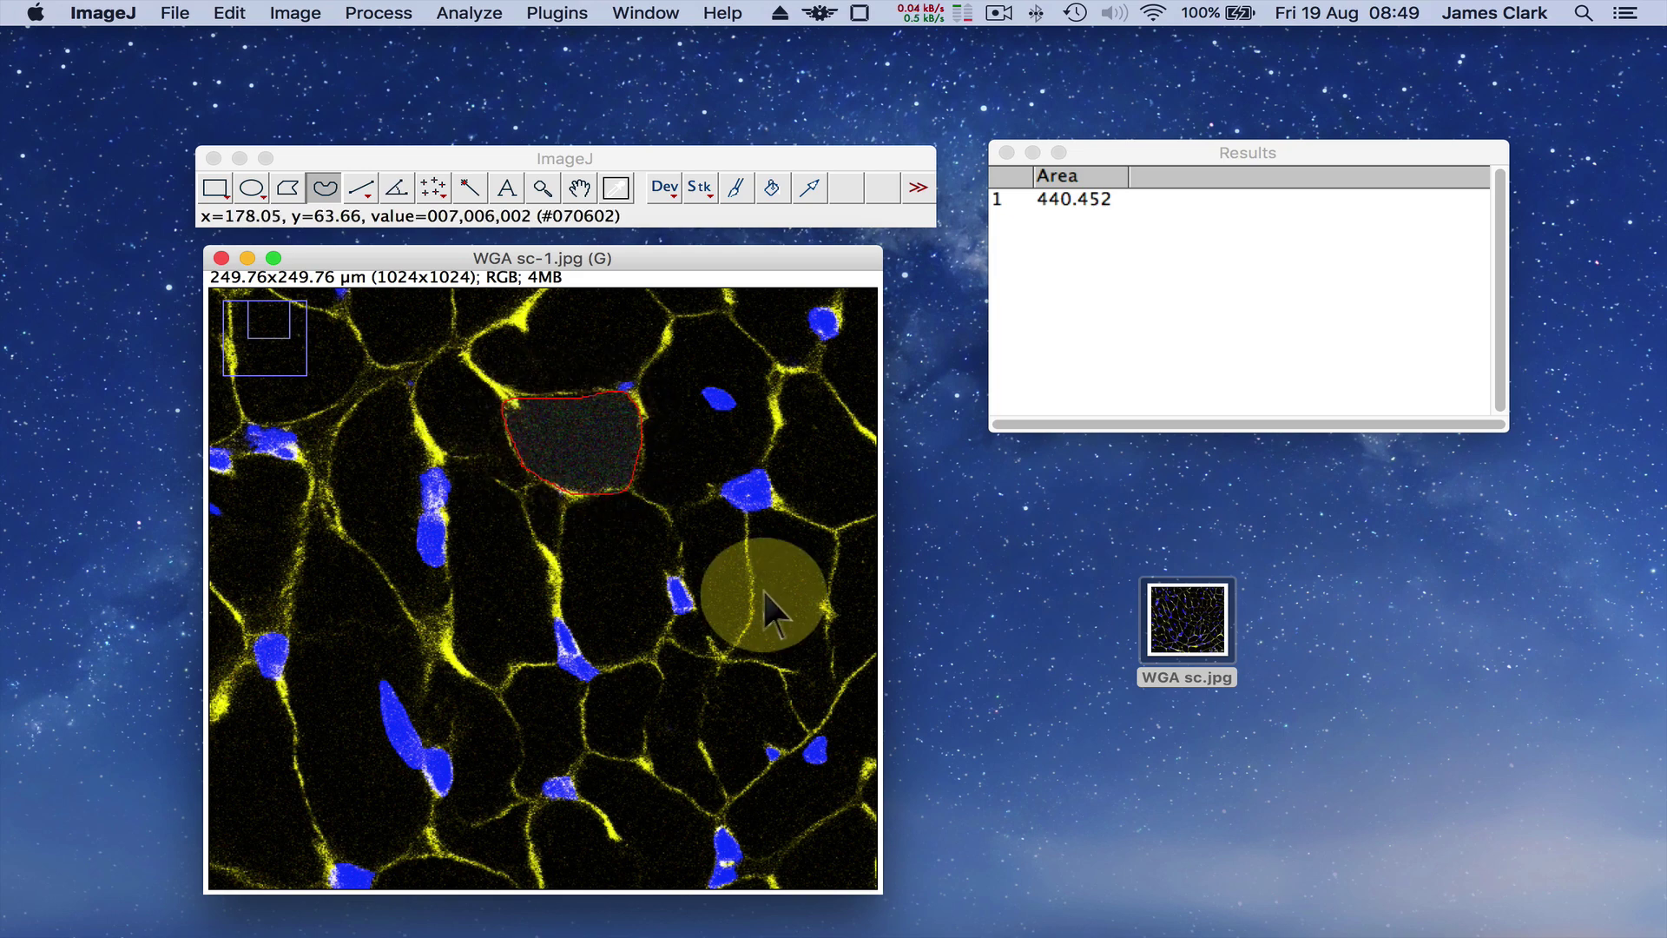
Step: Outline the cell right of centre, record its area 439.976, and fill it with noise
mouse_move(679, 642)
mouse_down()
mouse_move(731, 647)
mouse_move(754, 561)
mouse_move(744, 507)
mouse_move(697, 492)
mouse_move(674, 538)
mouse_move(679, 635)
mouse_move(671, 514)
mouse_up()
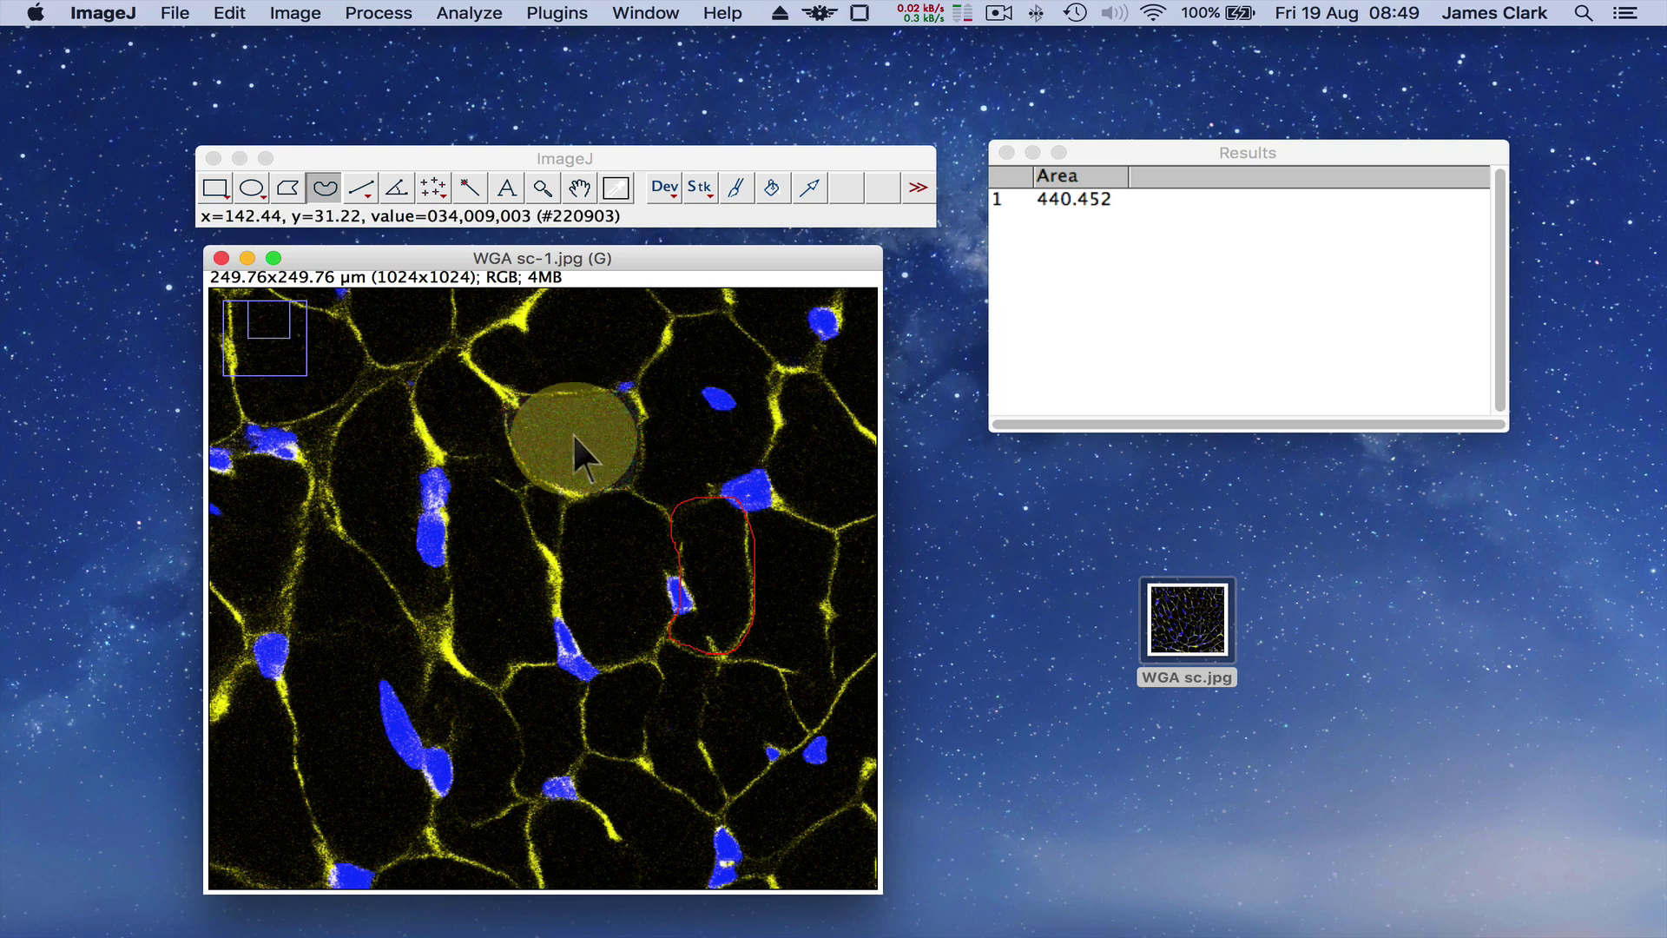
click(454, 14)
click(465, 38)
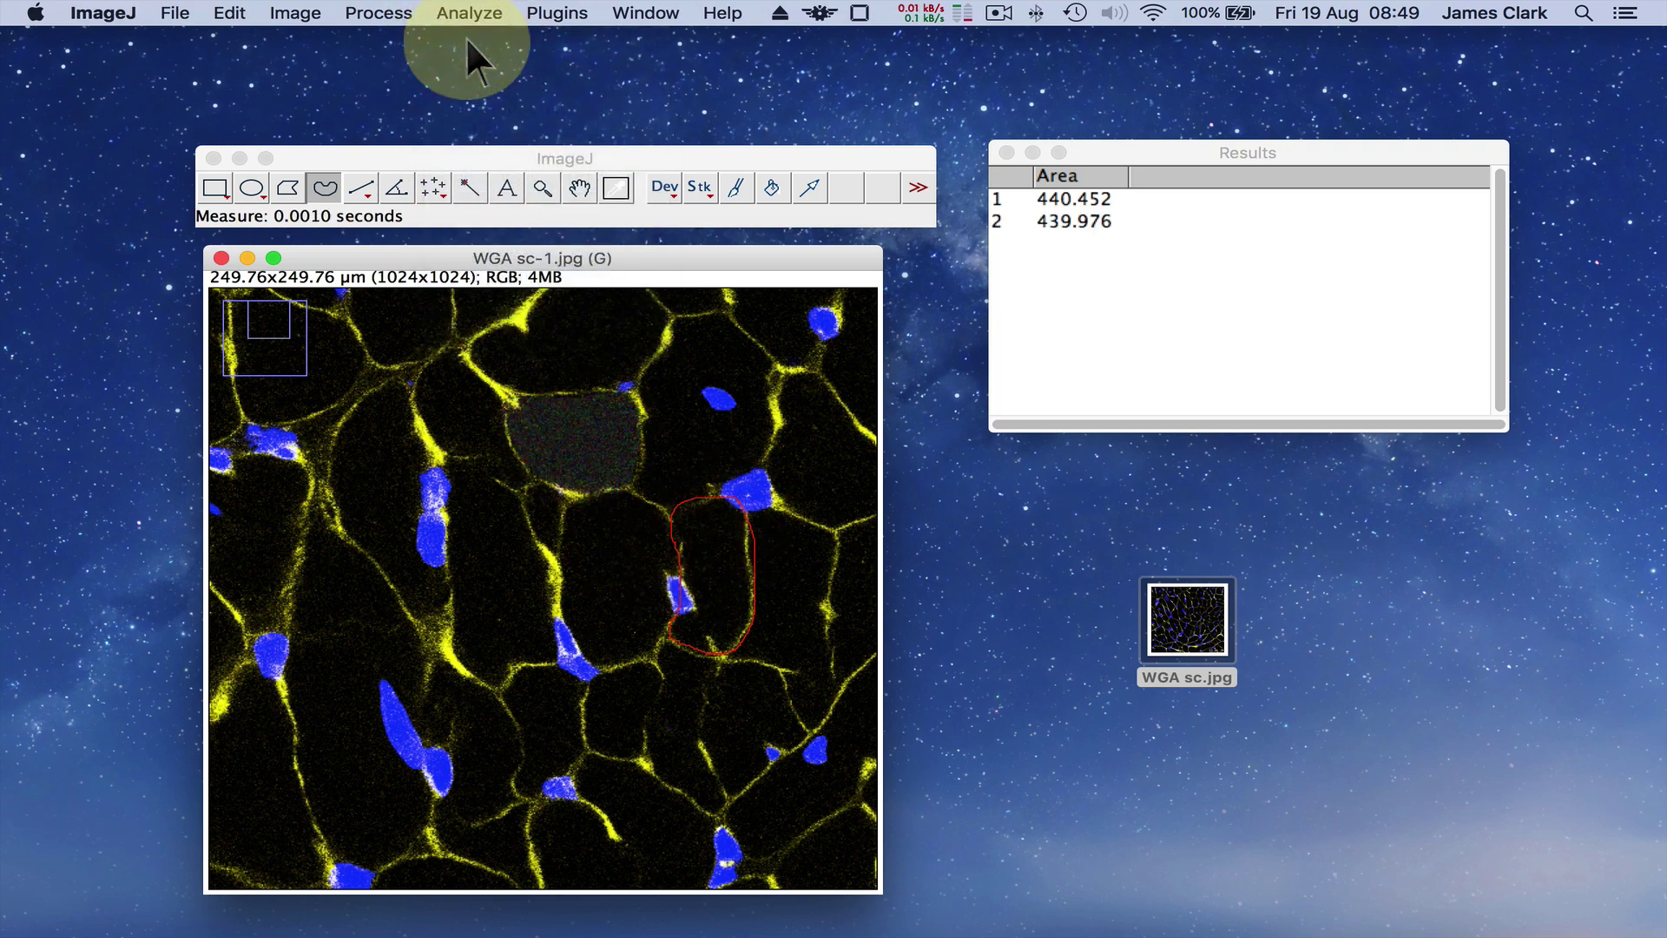
click(356, 14)
mouse_move(399, 150)
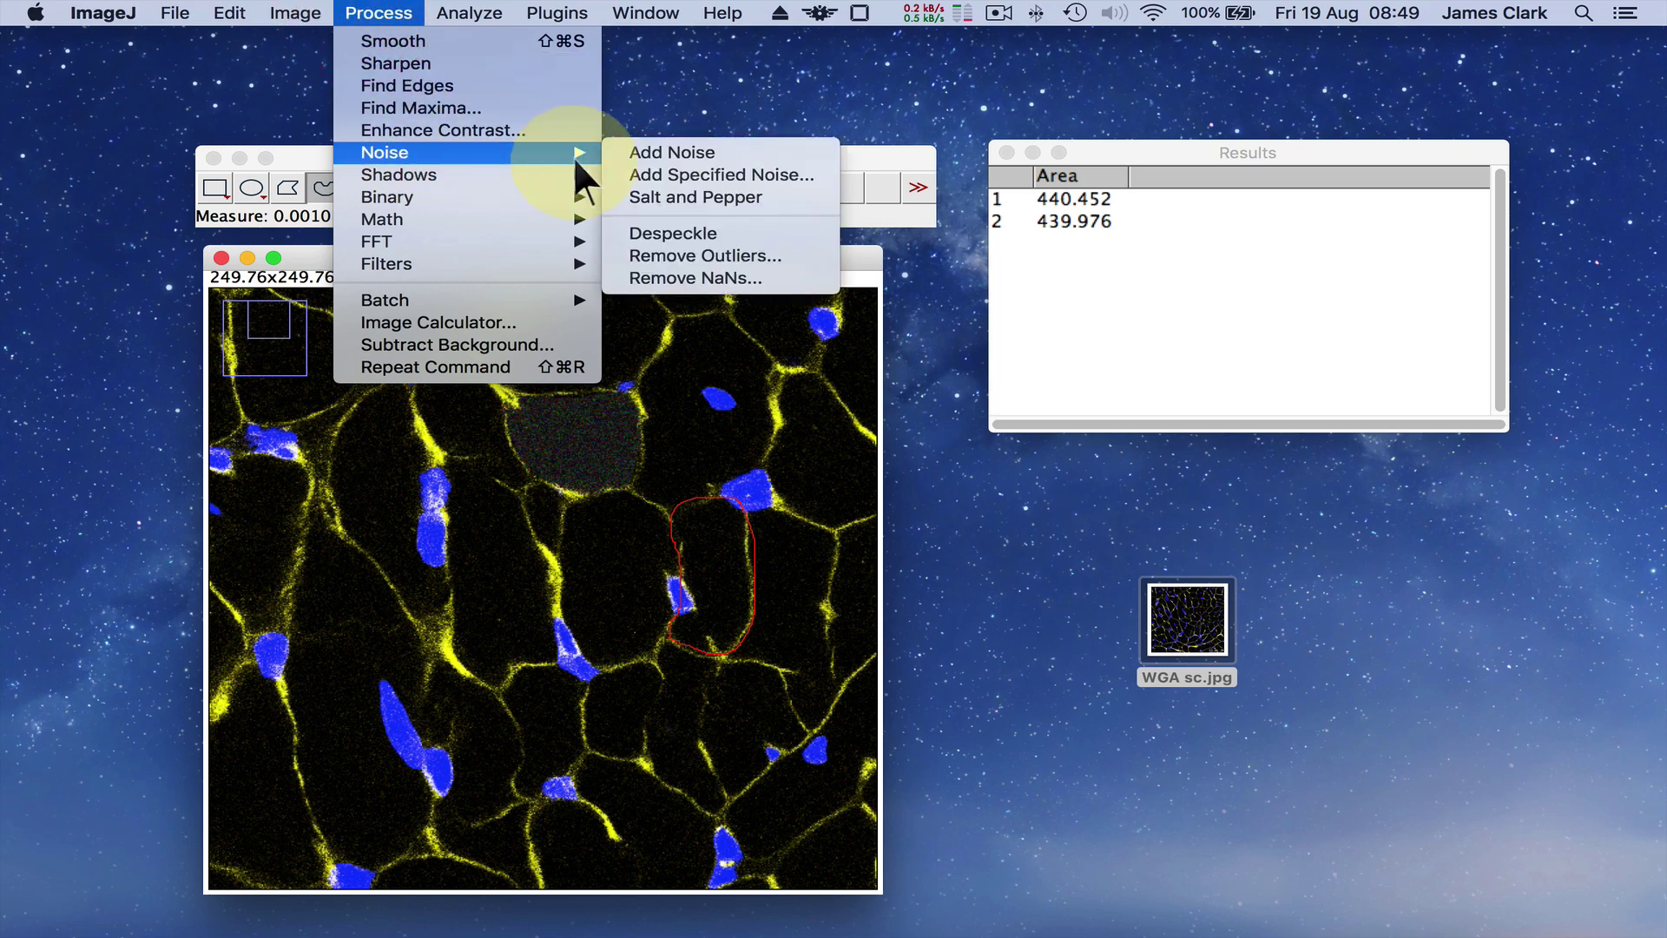
click(651, 152)
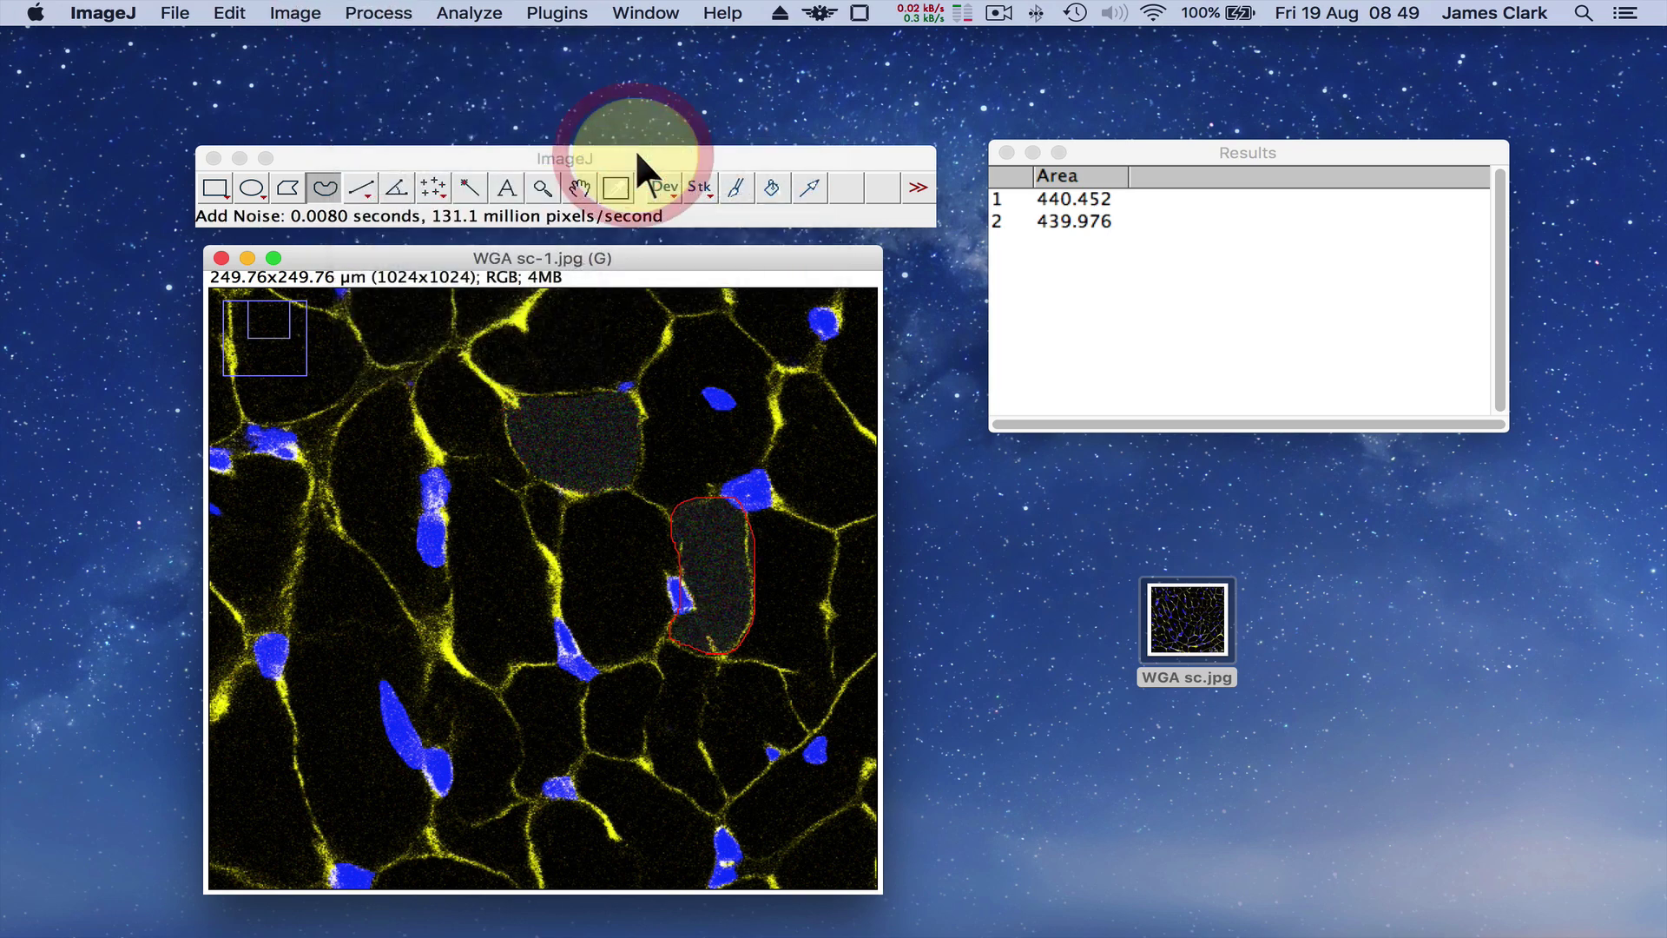
Step: Outline the cell below, record its area 213.682, and fill it with noise
click(639, 739)
mouse_move(639, 740)
mouse_down()
mouse_move(661, 681)
mouse_move(646, 662)
mouse_move(587, 683)
mouse_move(585, 741)
mouse_move(639, 754)
mouse_up()
click(460, 16)
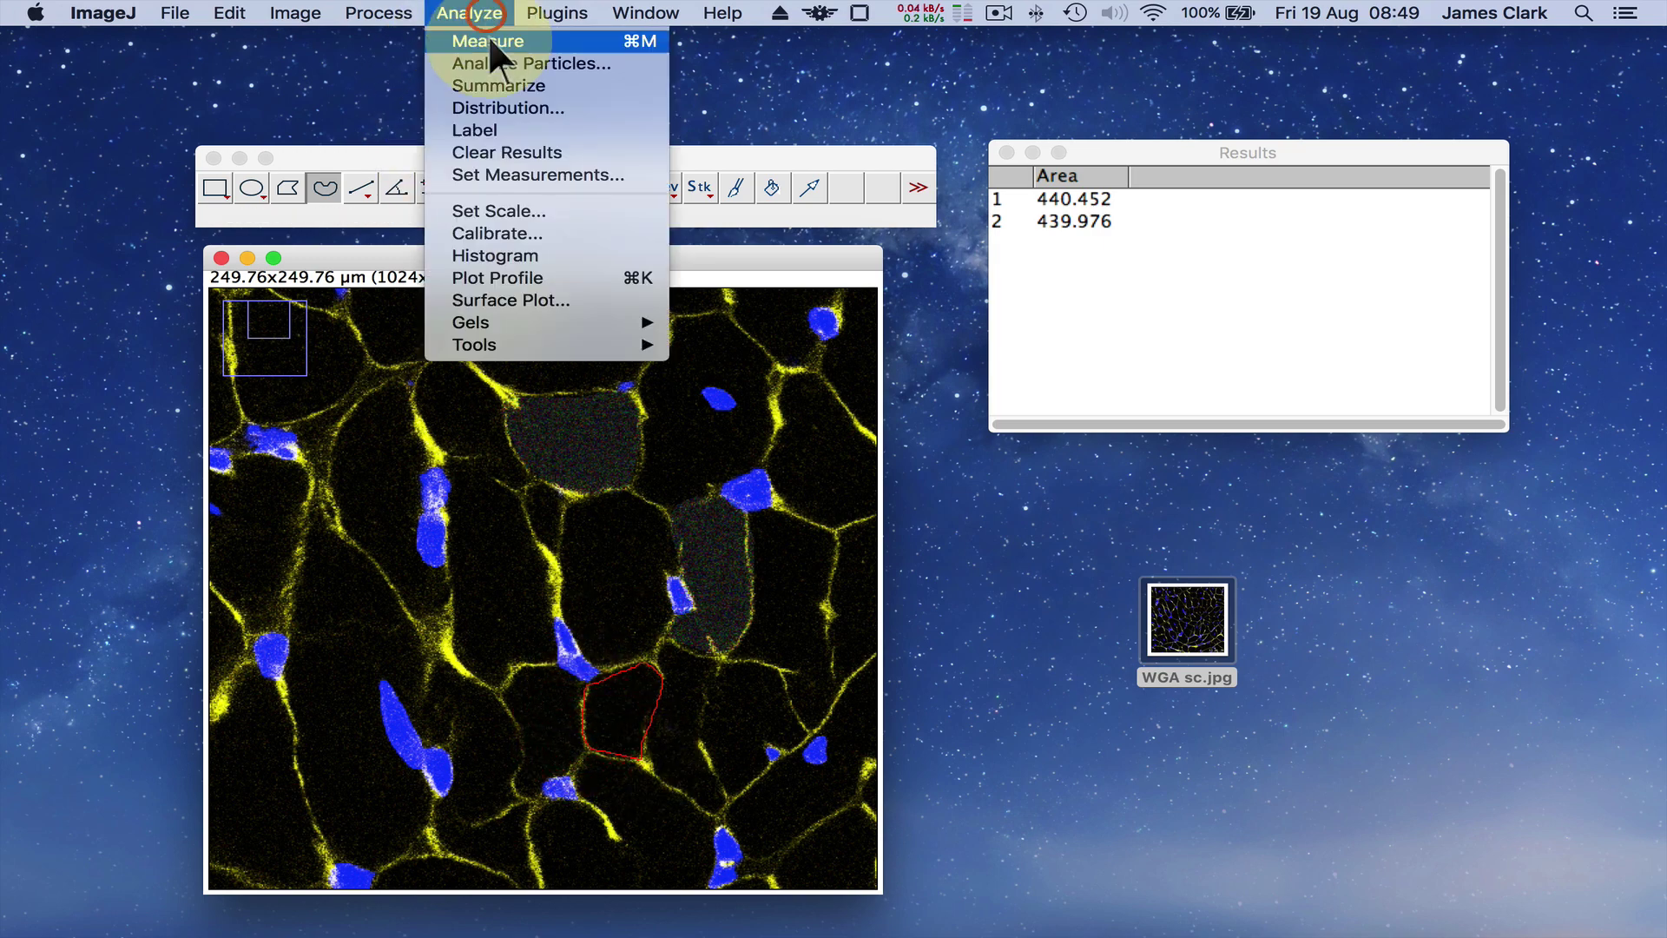
click(488, 42)
click(379, 12)
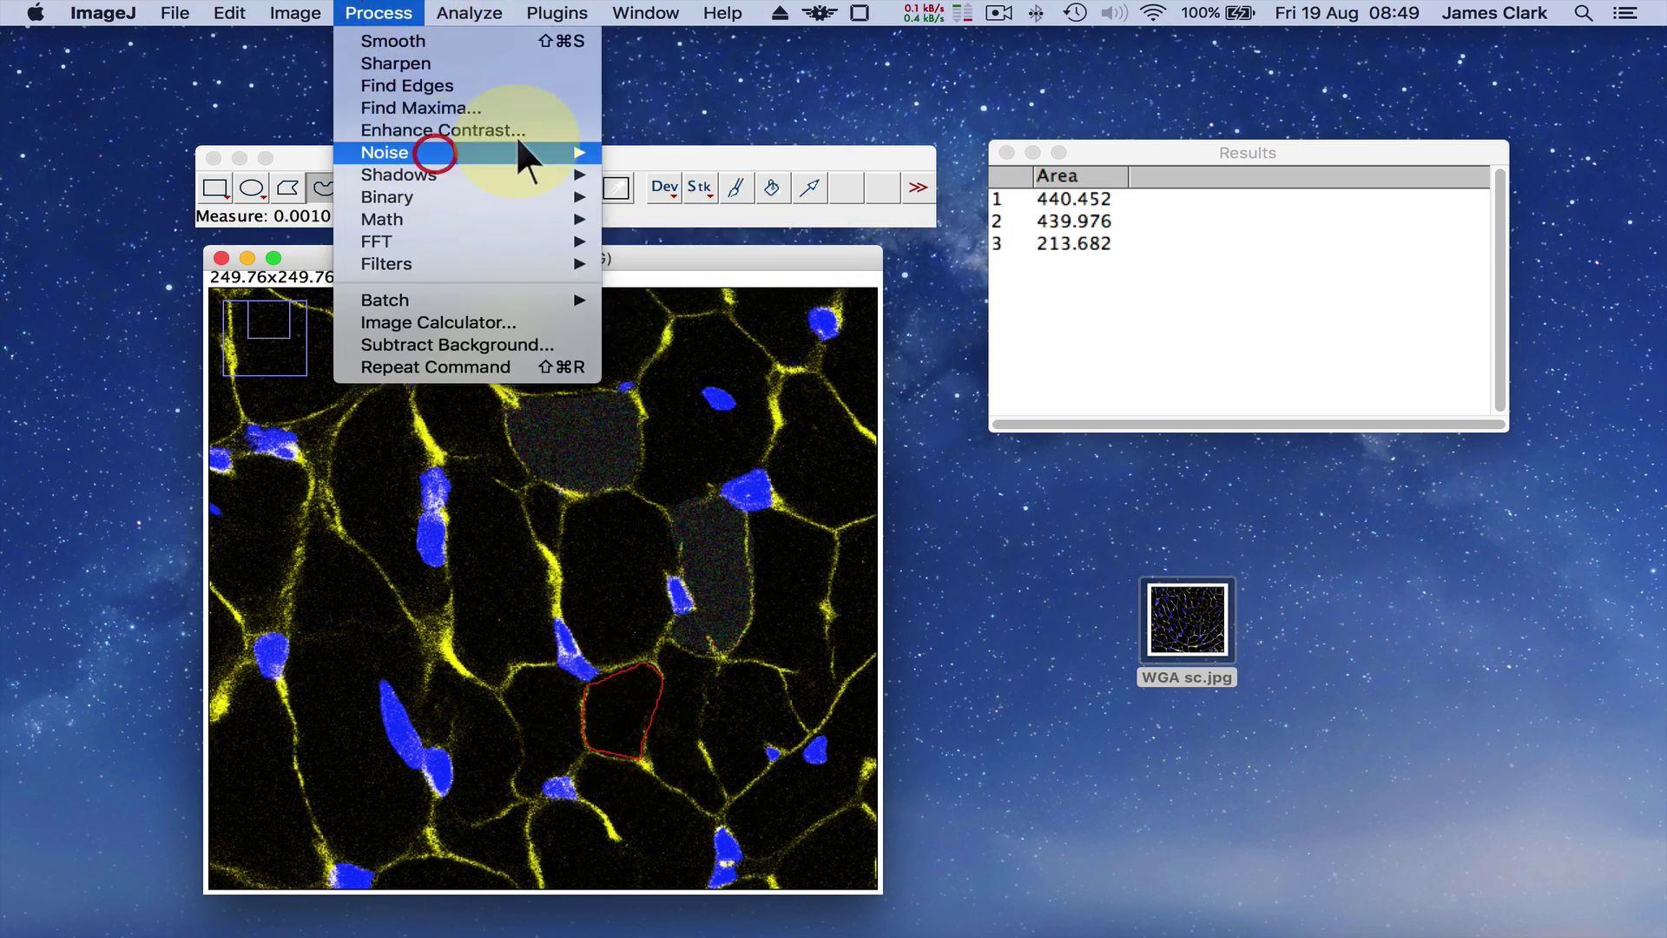
key(Escape)
click(382, 14)
mouse_move(576, 152)
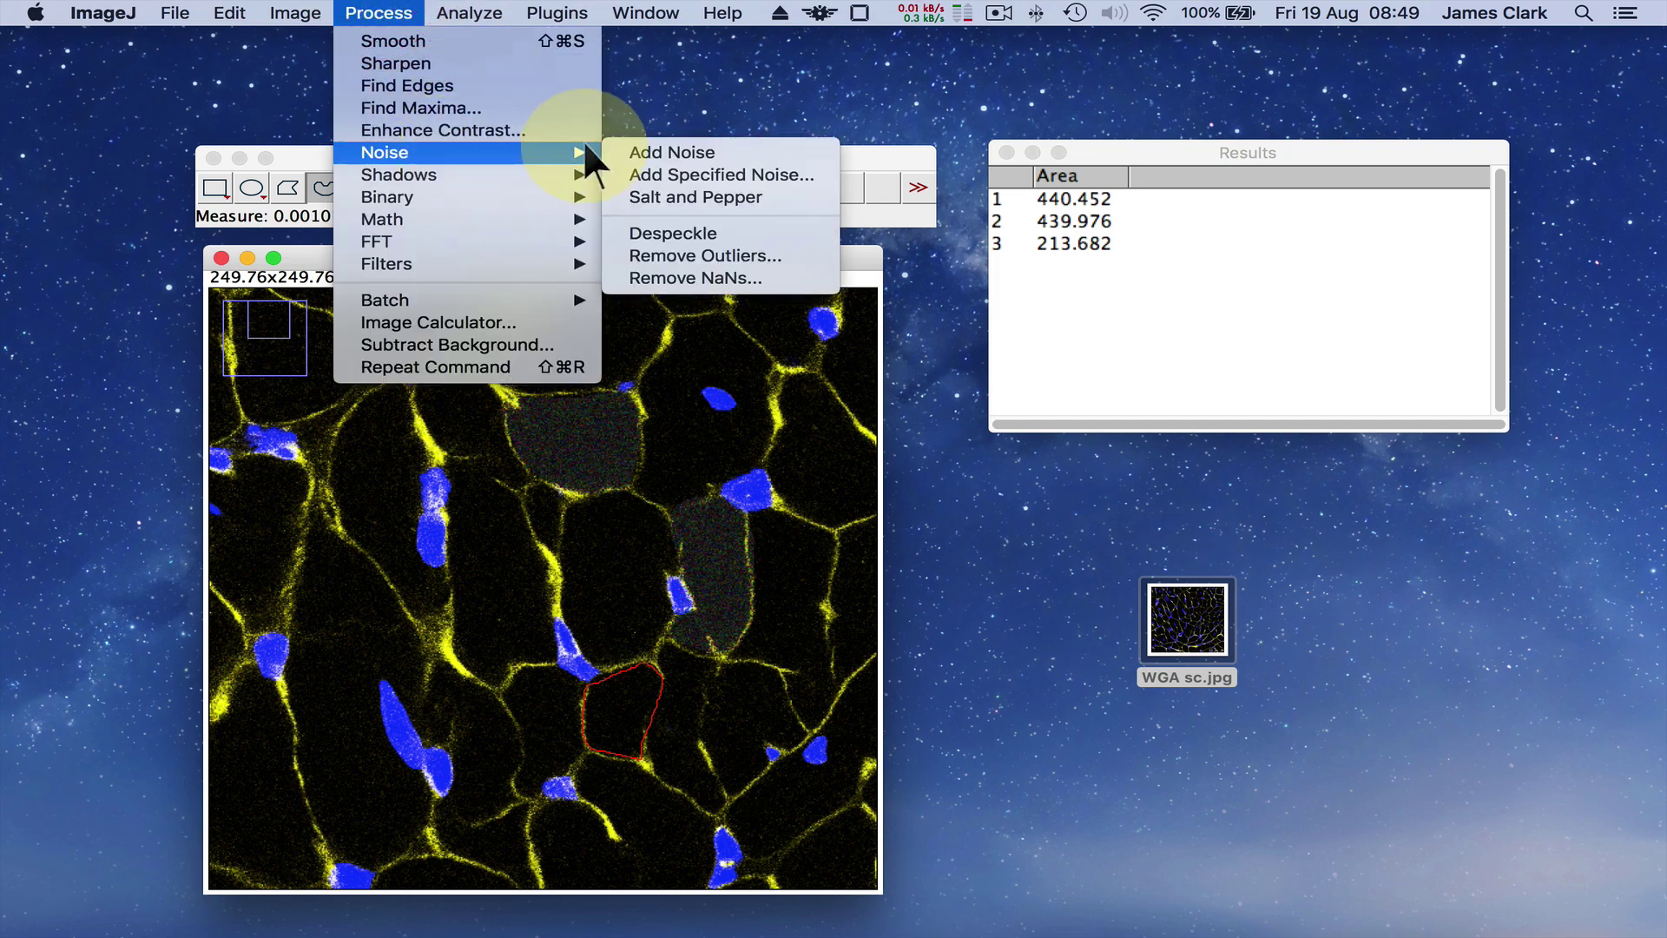
click(639, 153)
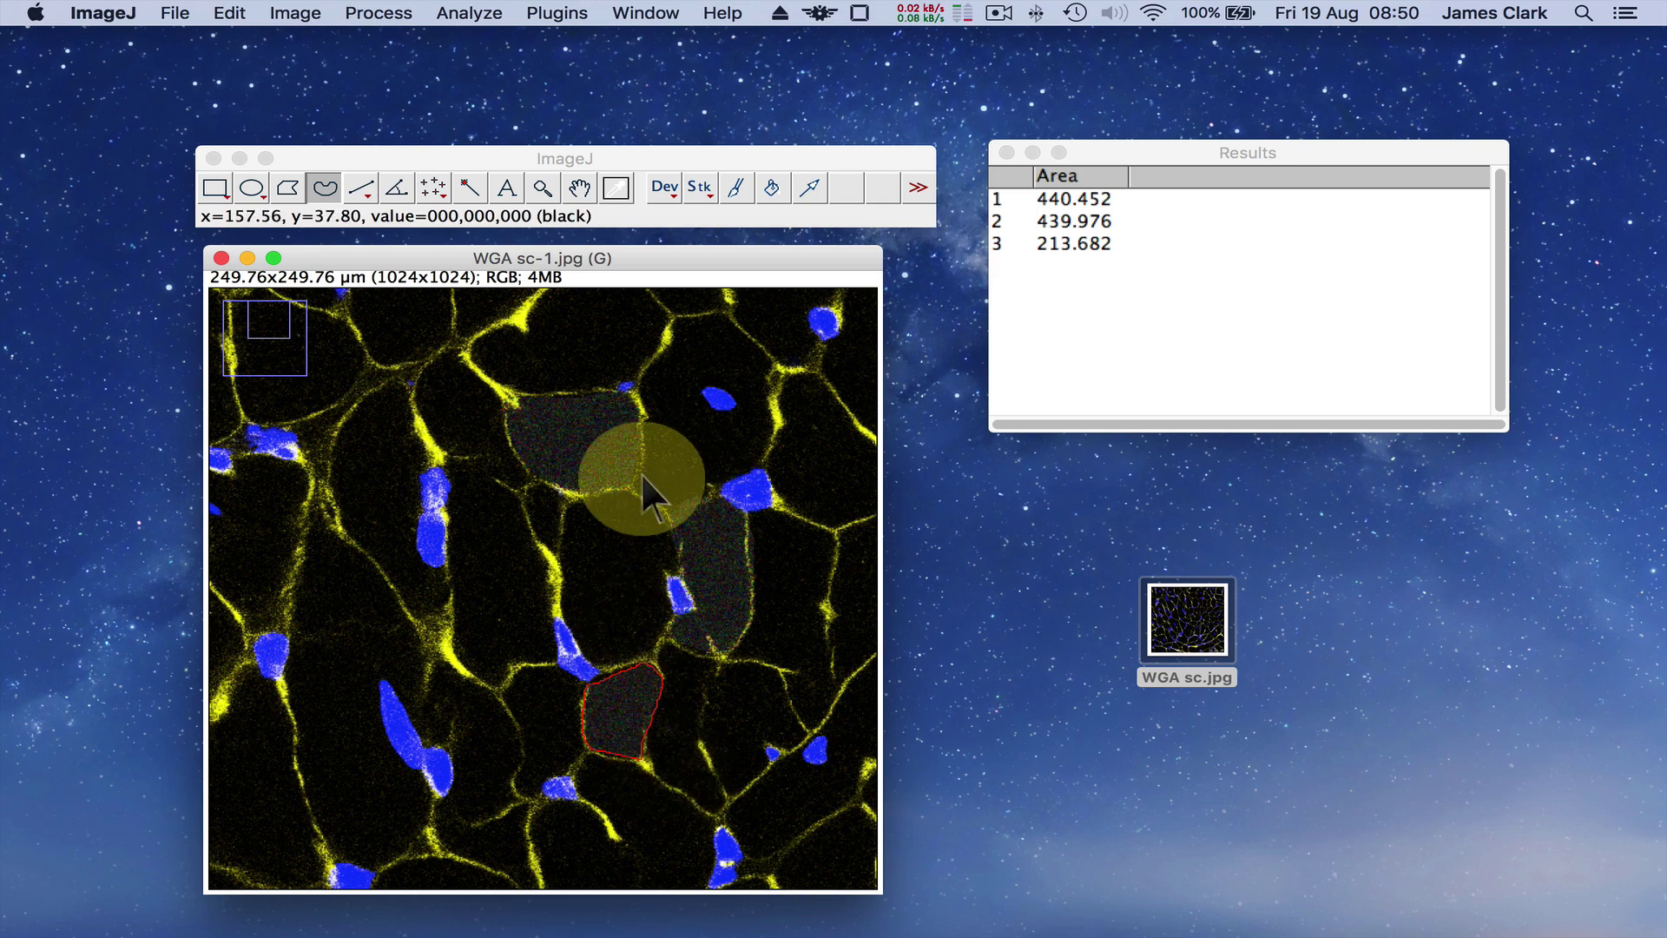
Step: Trace the narrow cell left of the first one and fill it solid white with Edit > Fill
mouse_move(560, 548)
mouse_down()
mouse_move(563, 489)
mouse_move(532, 481)
mouse_move(556, 556)
mouse_move(536, 538)
mouse_move(542, 485)
mouse_move(562, 494)
mouse_move(550, 549)
mouse_up()
click(295, 13)
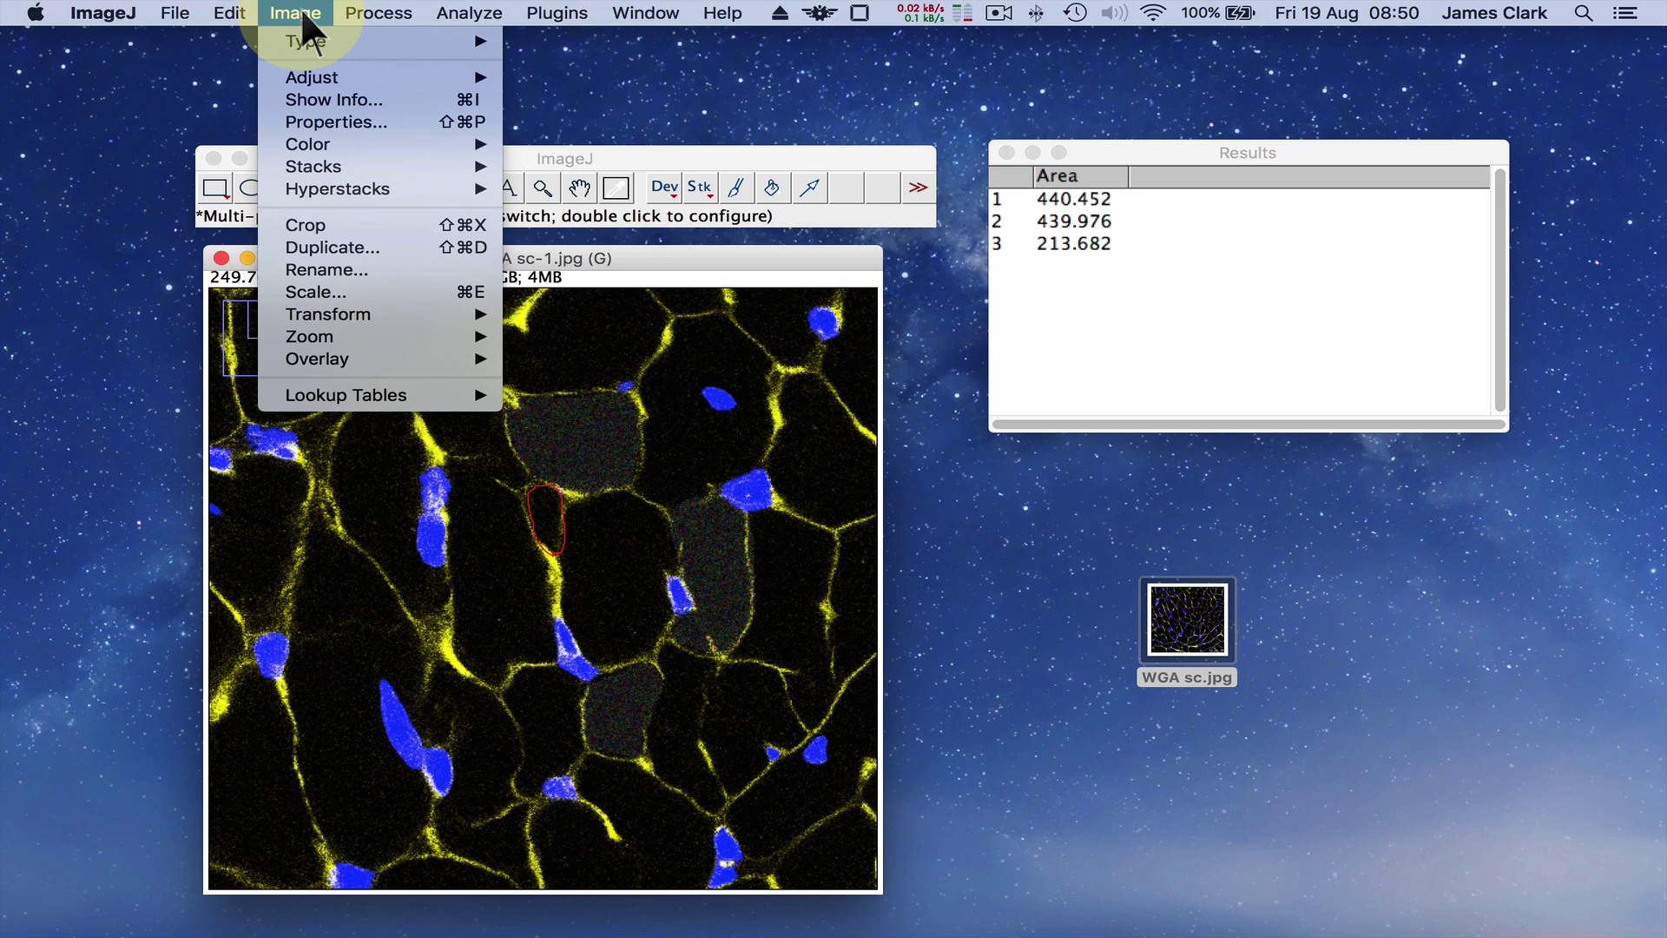
mouse_move(410, 13)
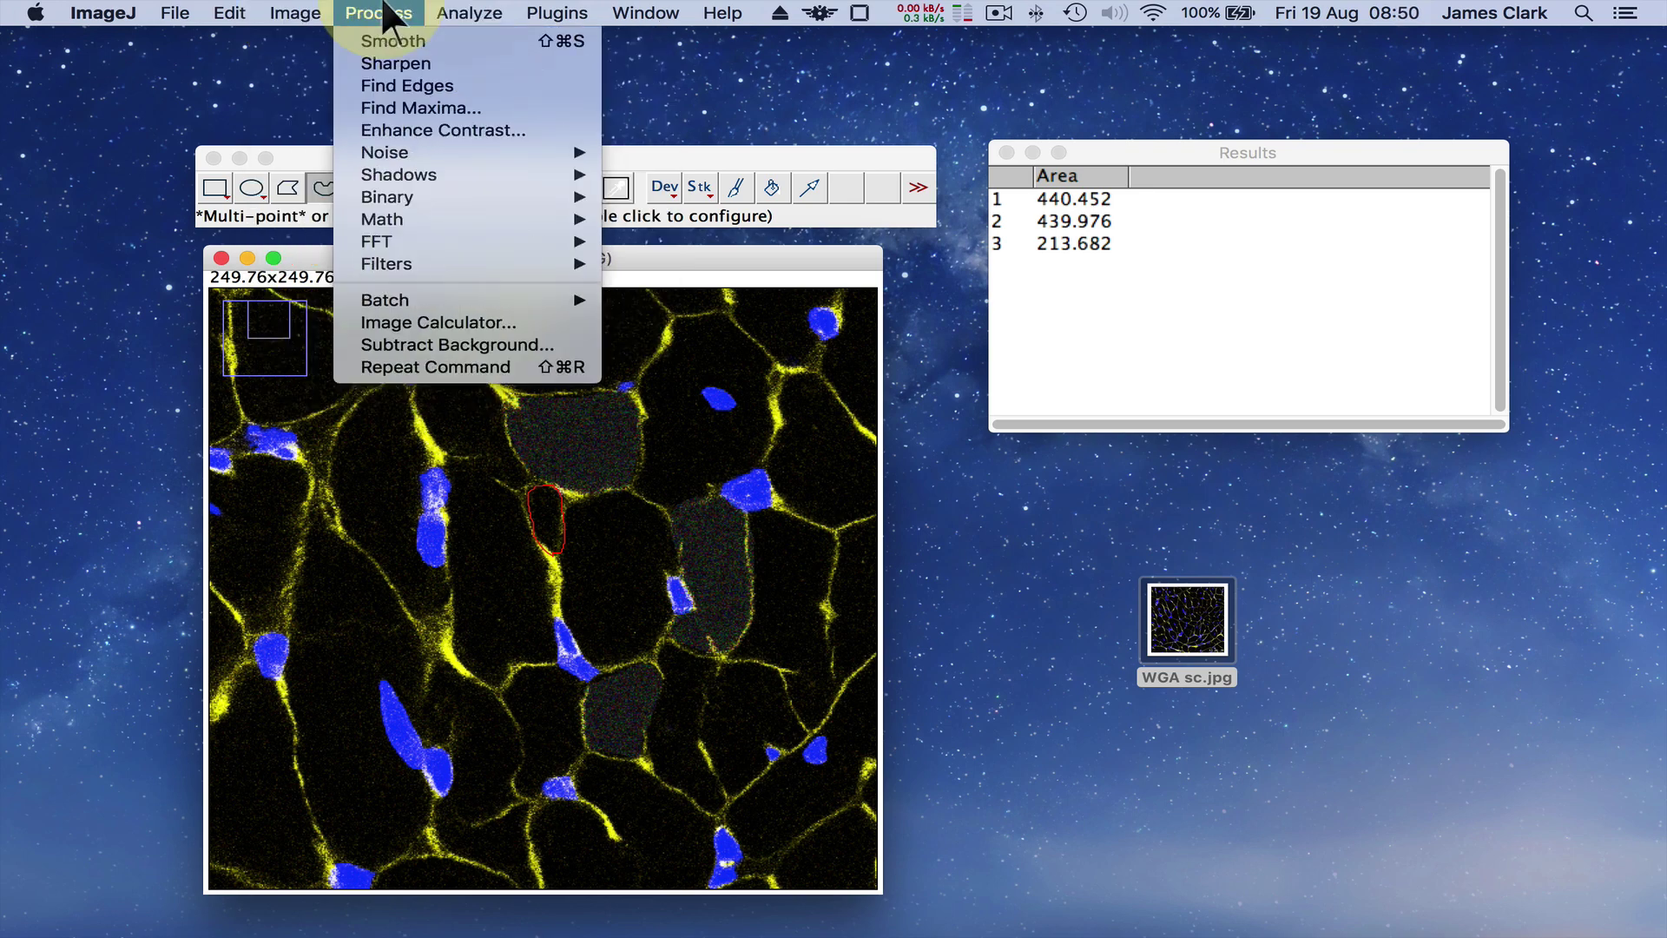
mouse_move(233, 13)
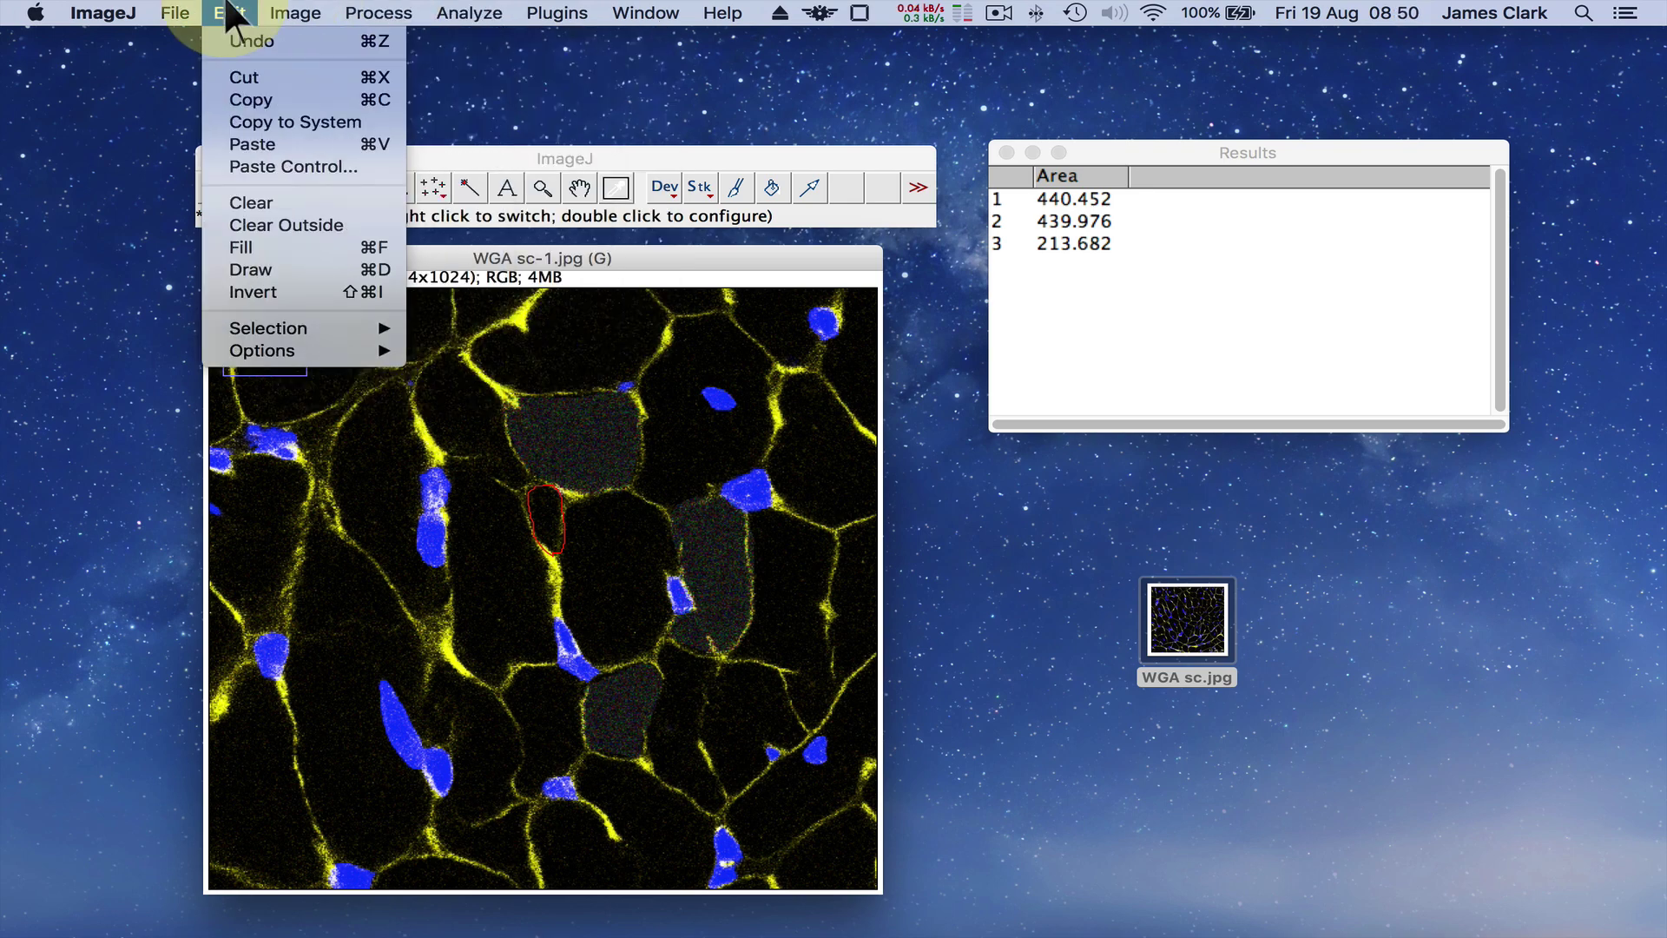
click(295, 247)
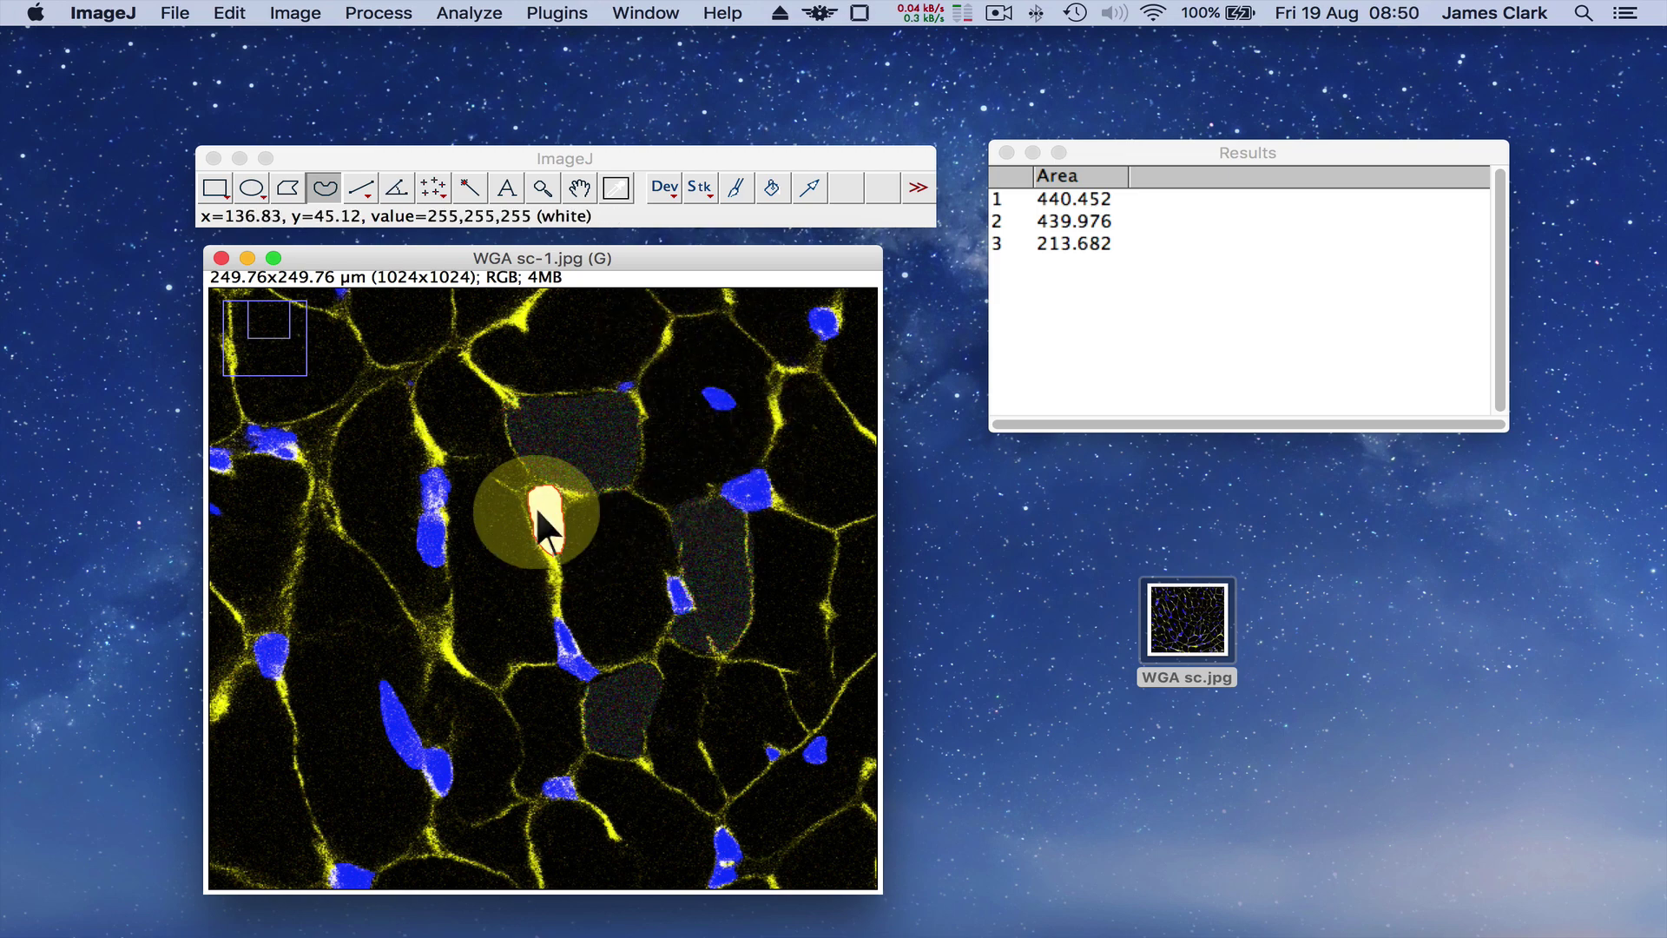
Step: Measure the white cell (76.621), then outline, measure (273.468) and noise-fill the upper-left cell
click(490, 5)
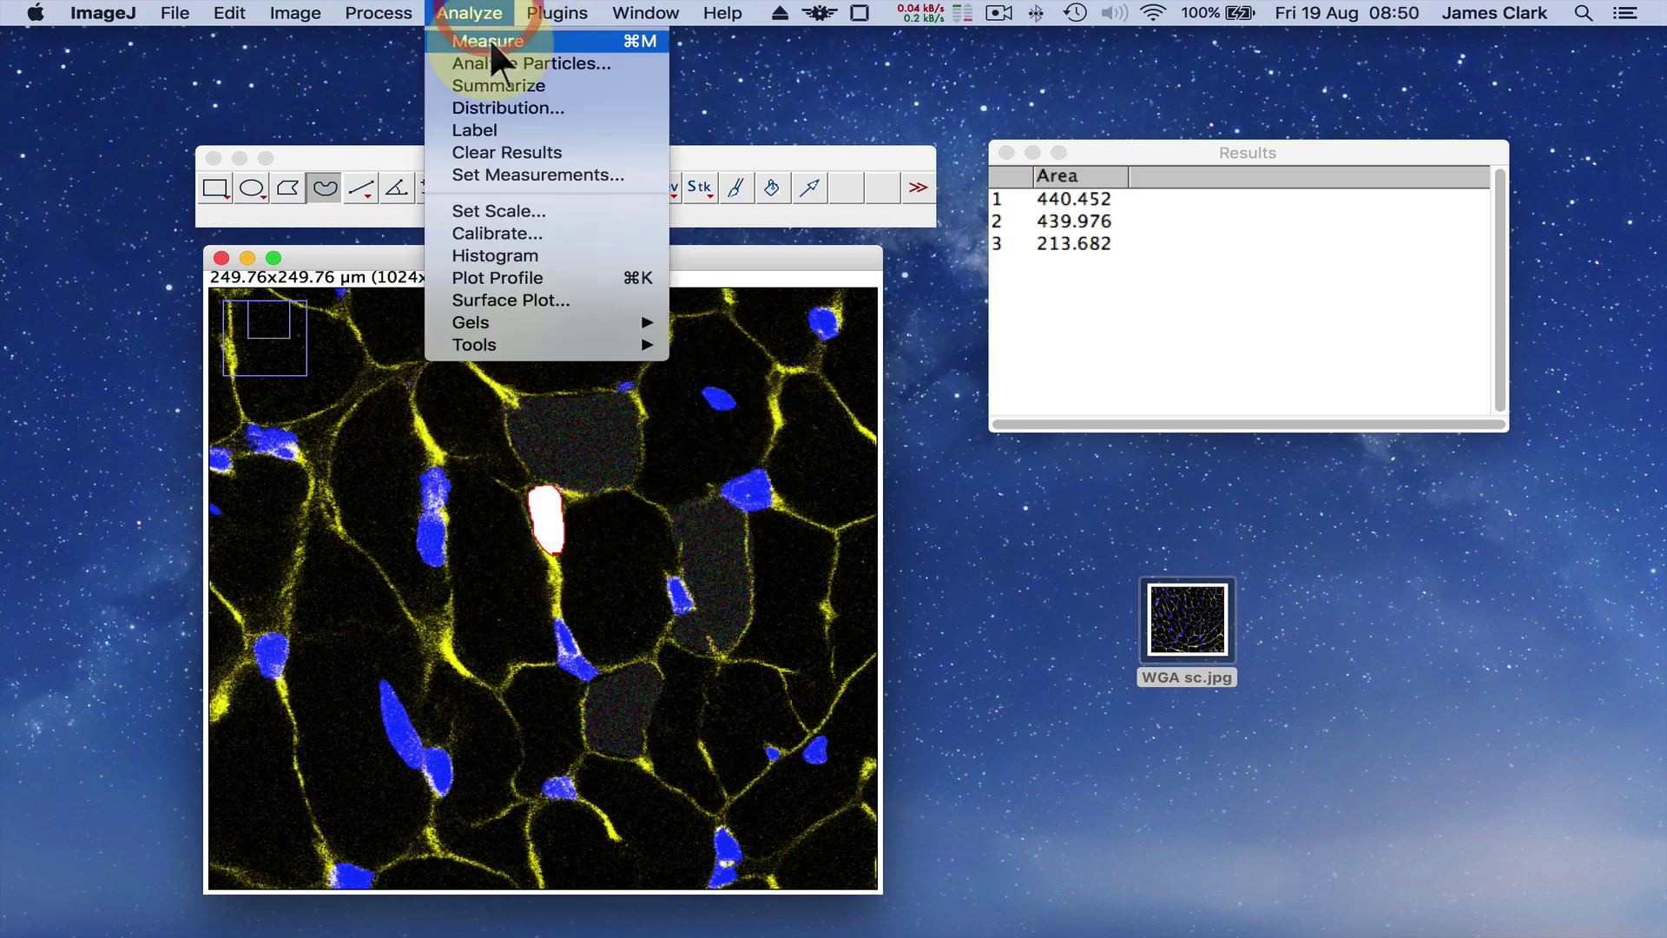
click(488, 41)
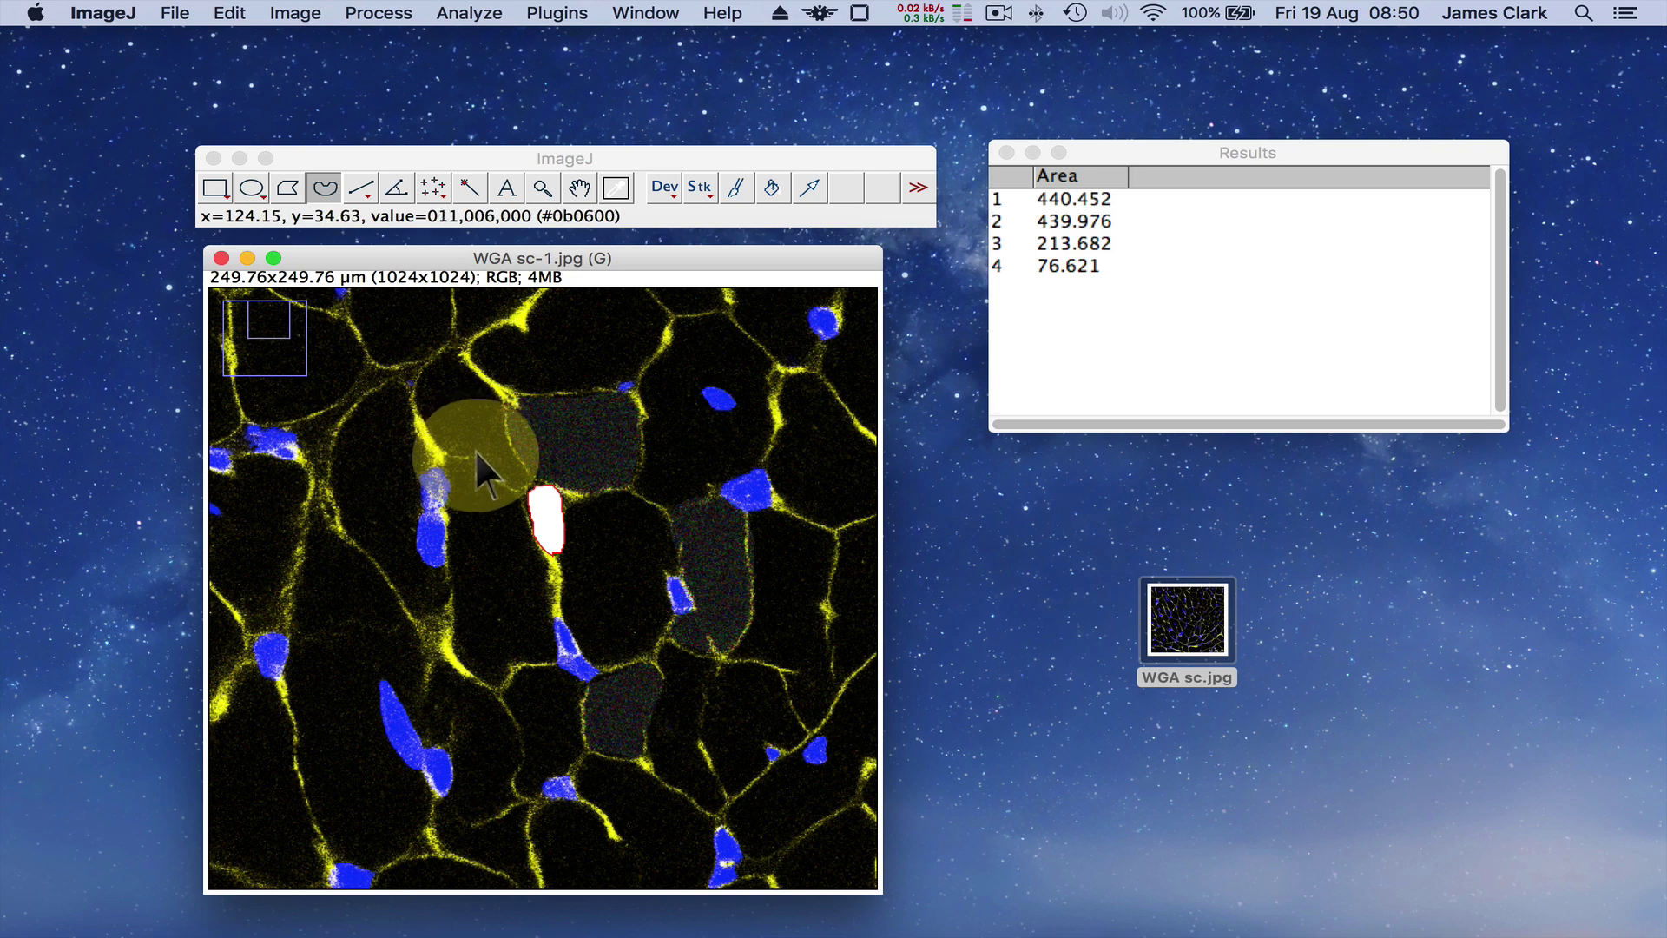
mouse_move(476, 450)
mouse_down()
mouse_move(499, 445)
mouse_move(503, 415)
mouse_move(455, 351)
mouse_move(426, 365)
mouse_move(414, 405)
mouse_move(434, 436)
mouse_move(488, 454)
mouse_up()
click(444, 12)
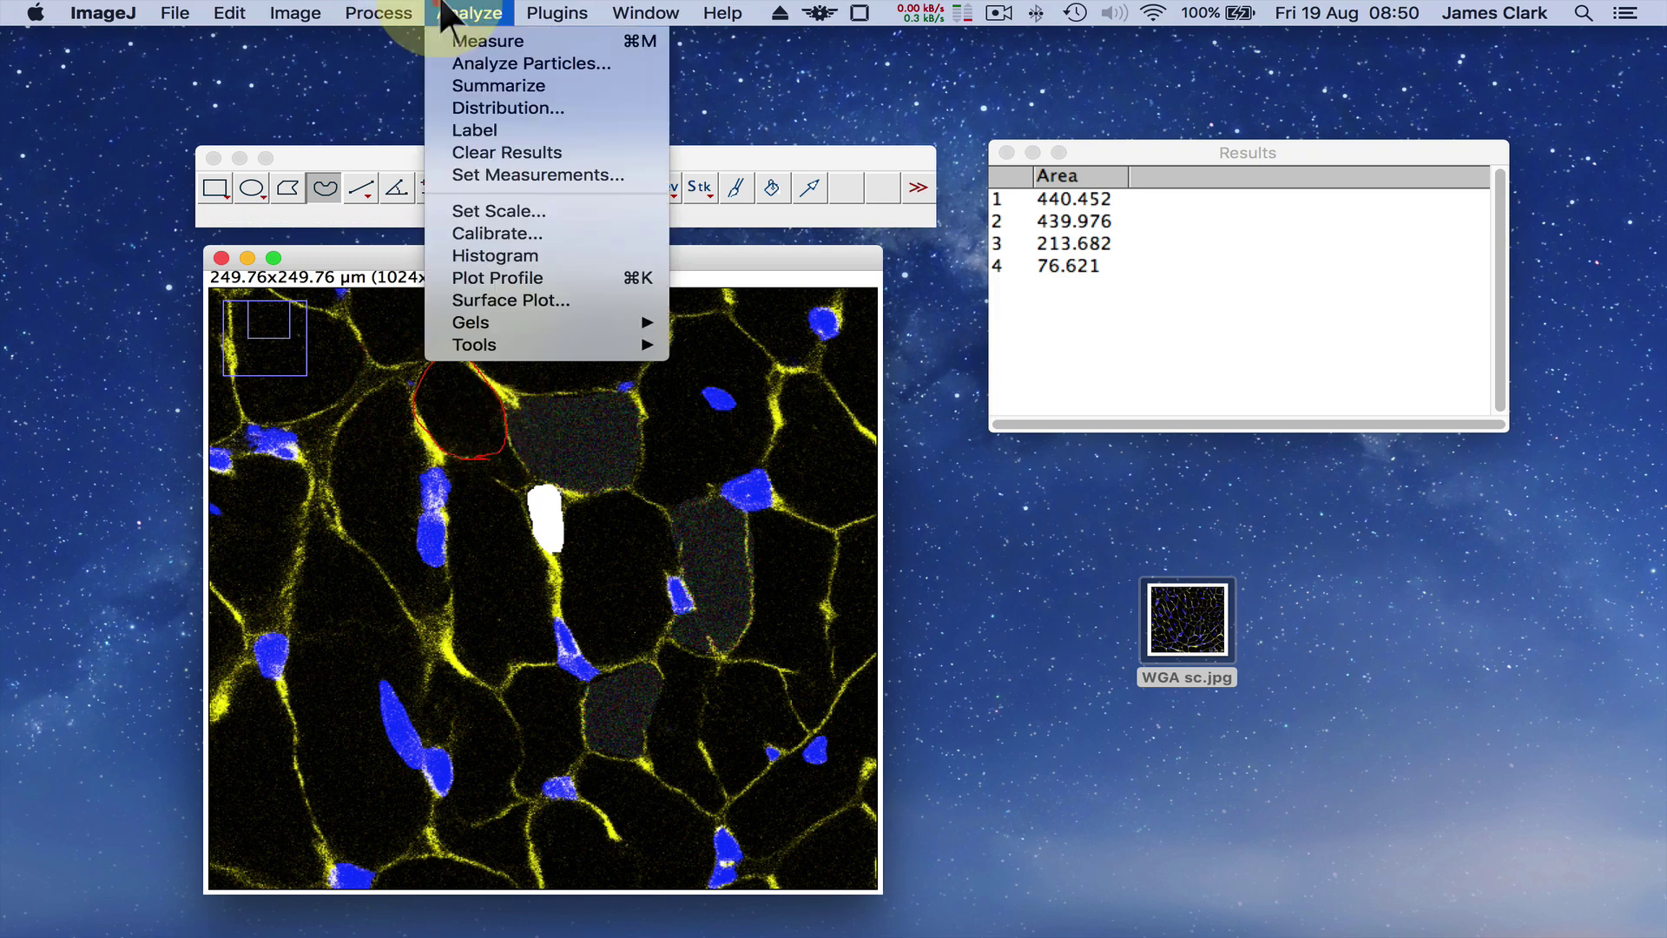
click(460, 36)
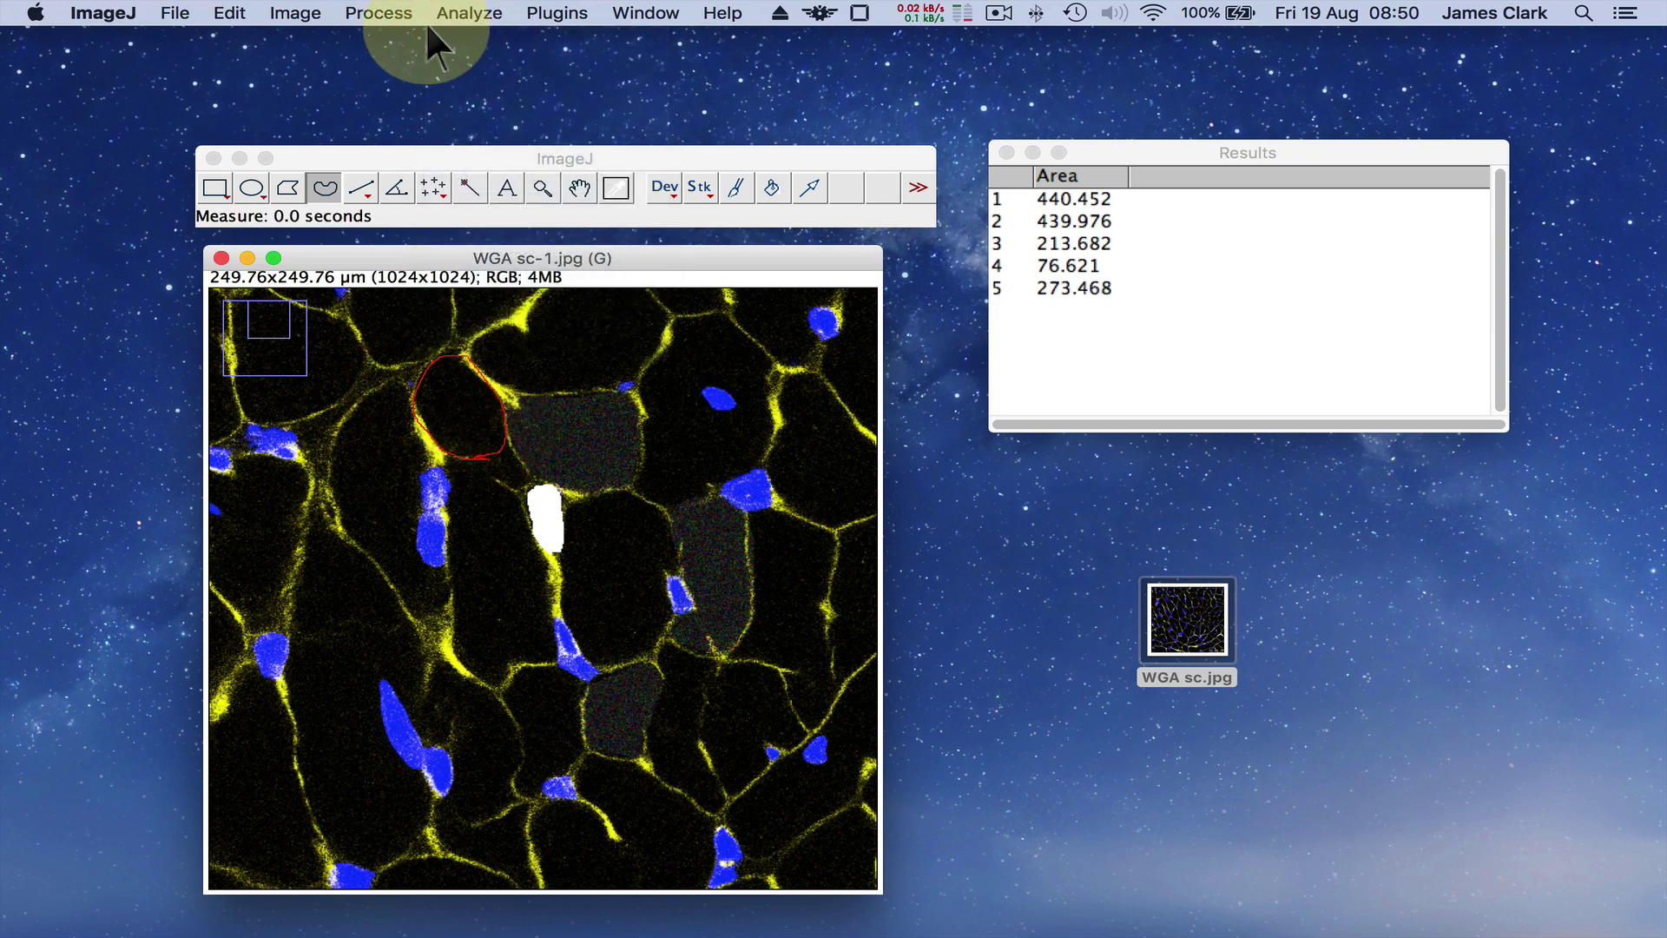
click(387, 15)
mouse_move(405, 152)
click(626, 151)
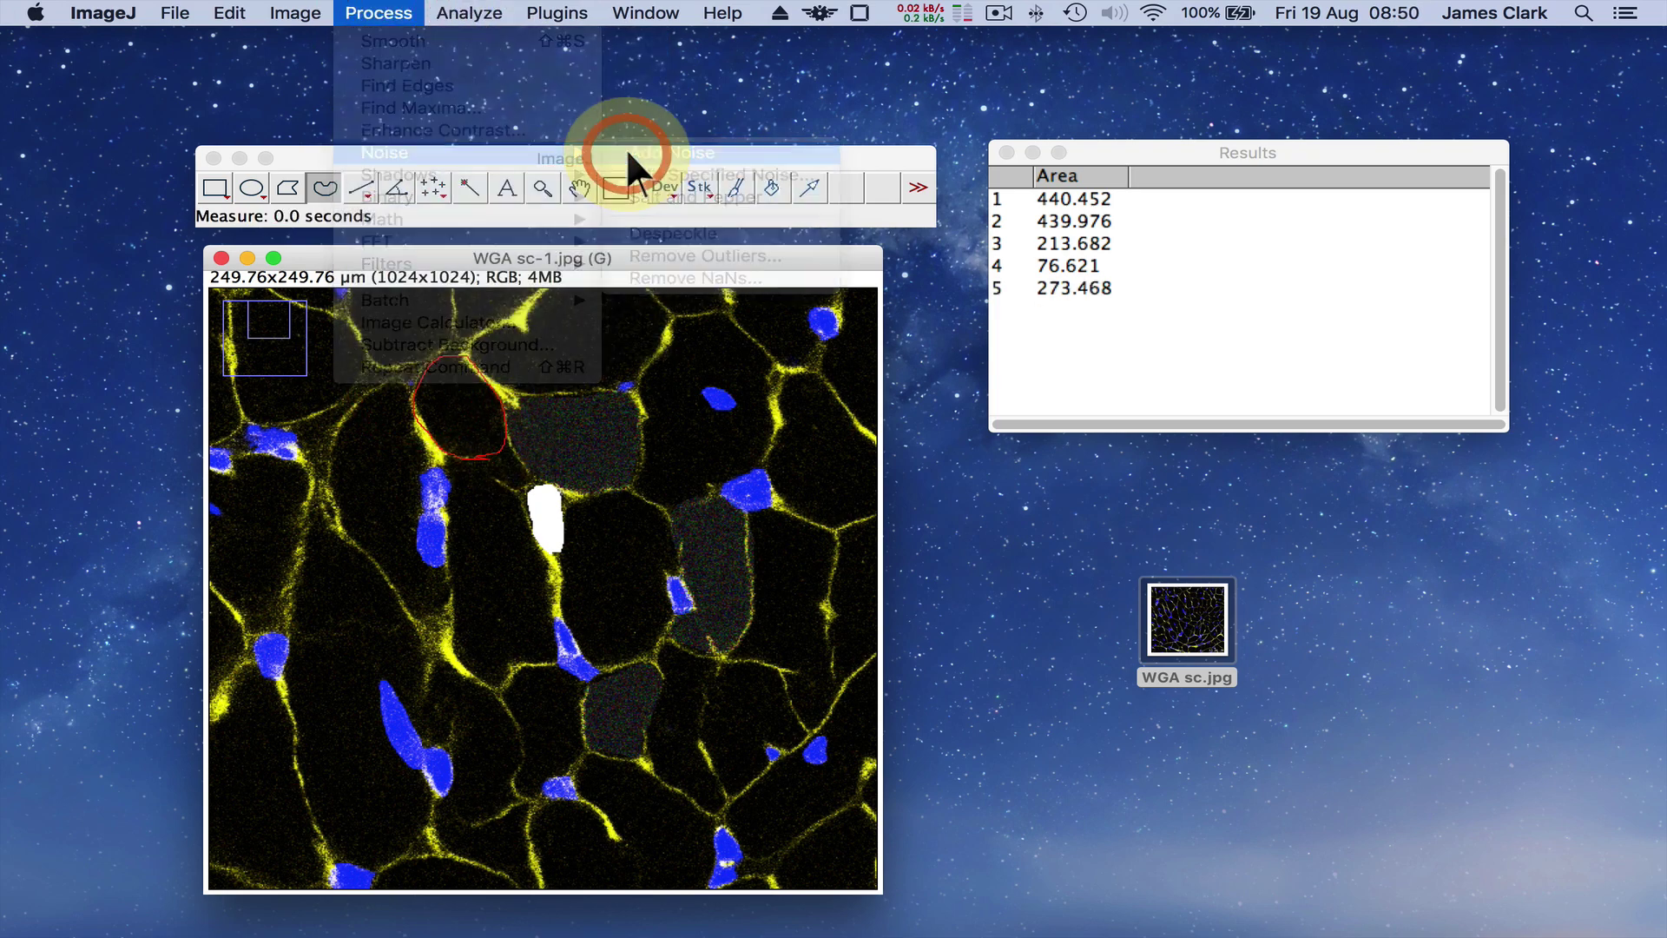
Step: Zoom out twice with the magnifying glass to show the whole micrograph at 50%
click(541, 187)
right_click(665, 595)
right_click(613, 589)
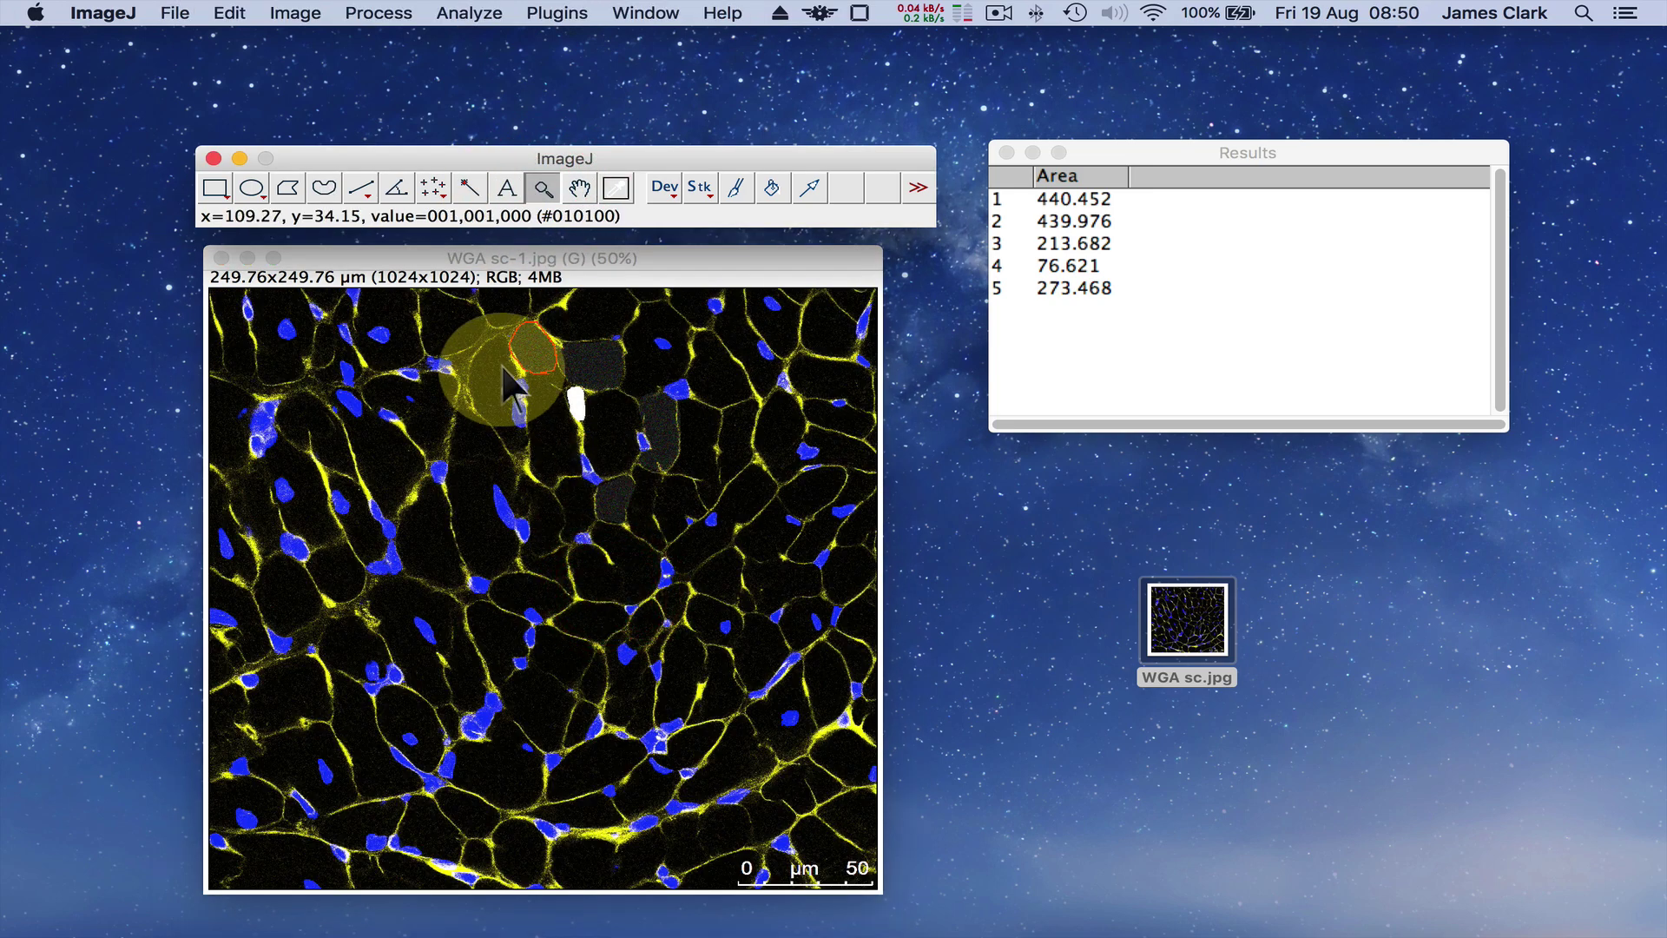